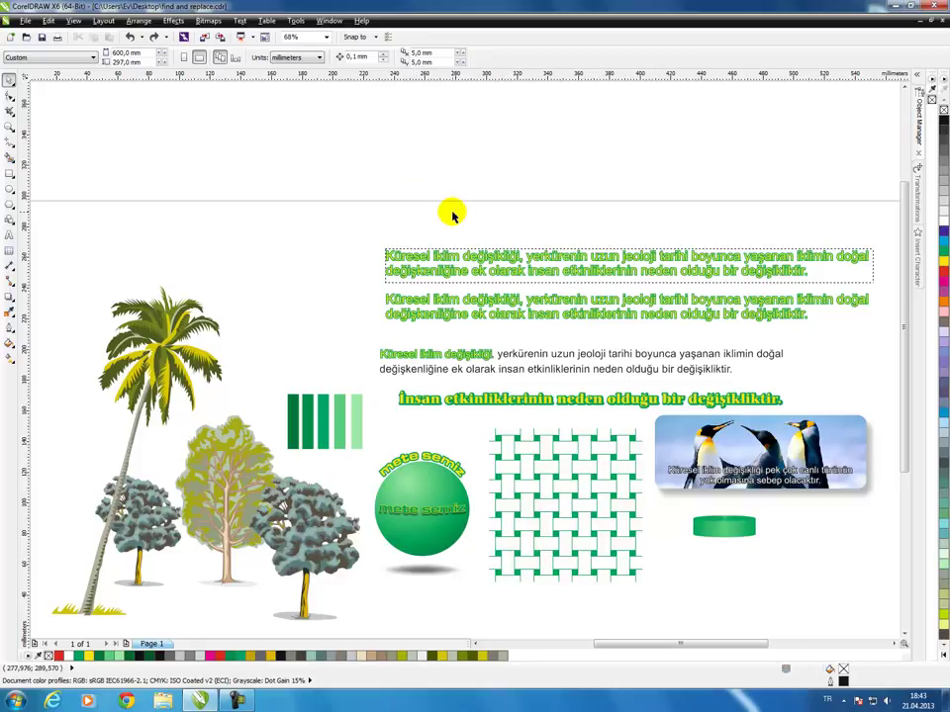
Step: Open the Find Objects wizard and move its window clear of the artwork
left_click(50, 24)
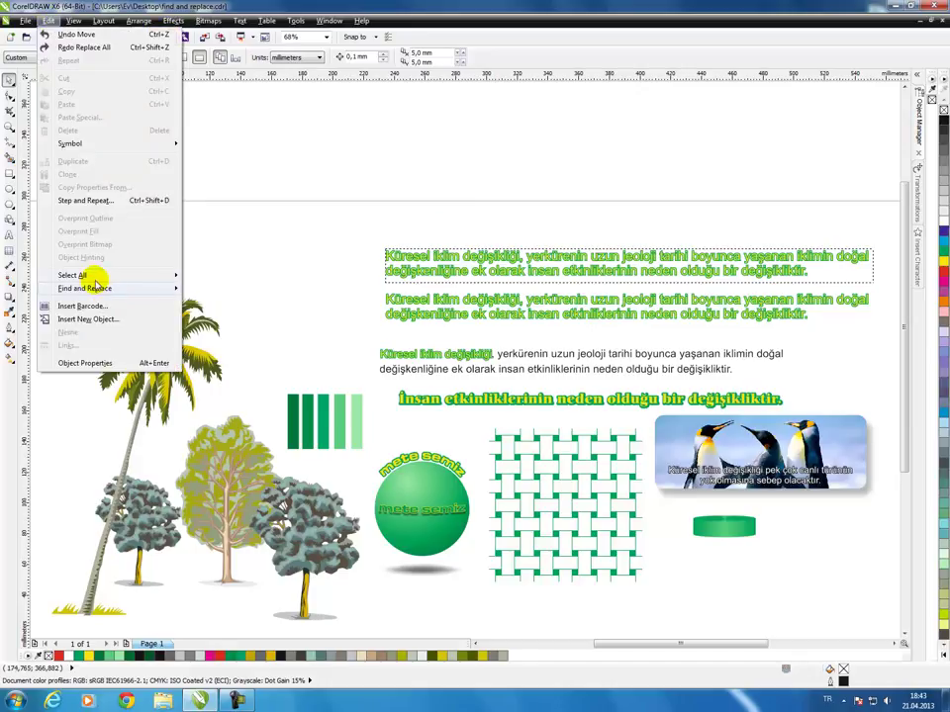
mouse_move(91, 291)
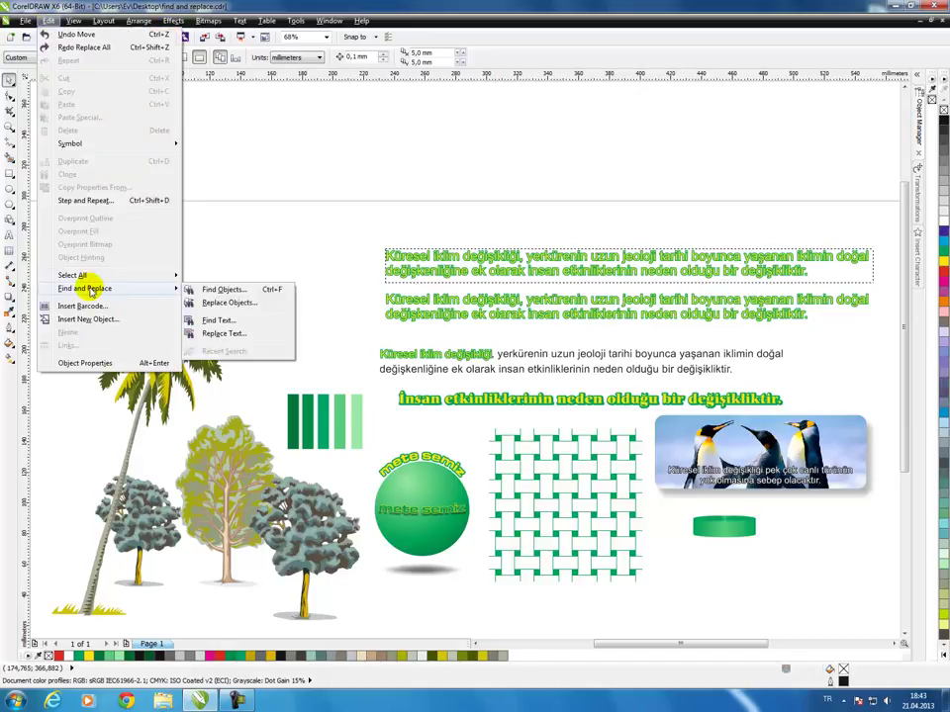
left_click(227, 291)
left_click_drag(562, 230, 183, 53)
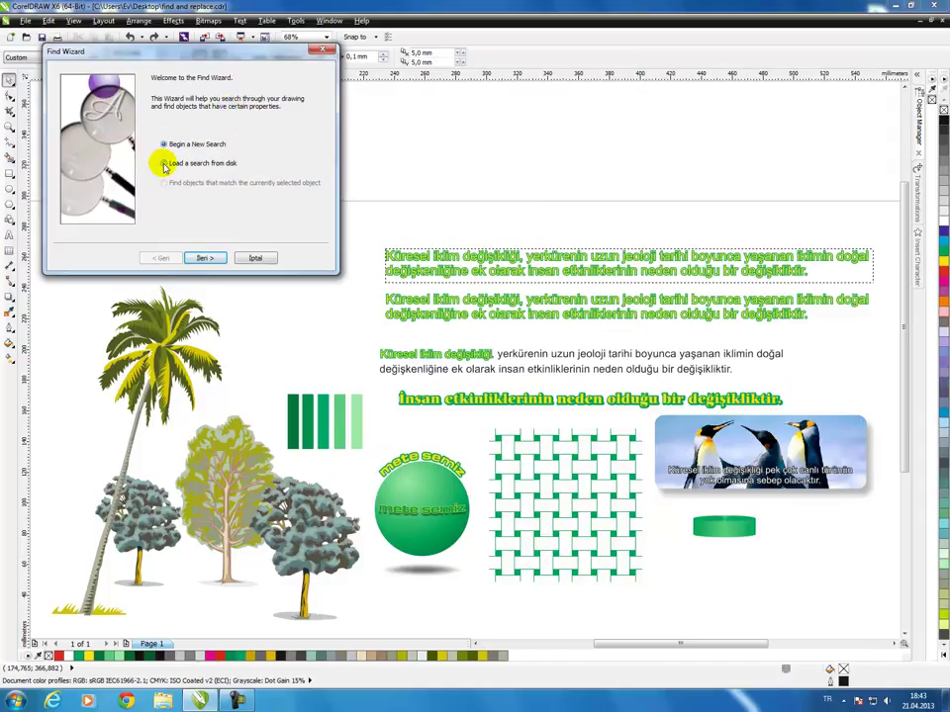
Step: View the search files that can be loaded from disk, and cancel without loading any
left_click(220, 166)
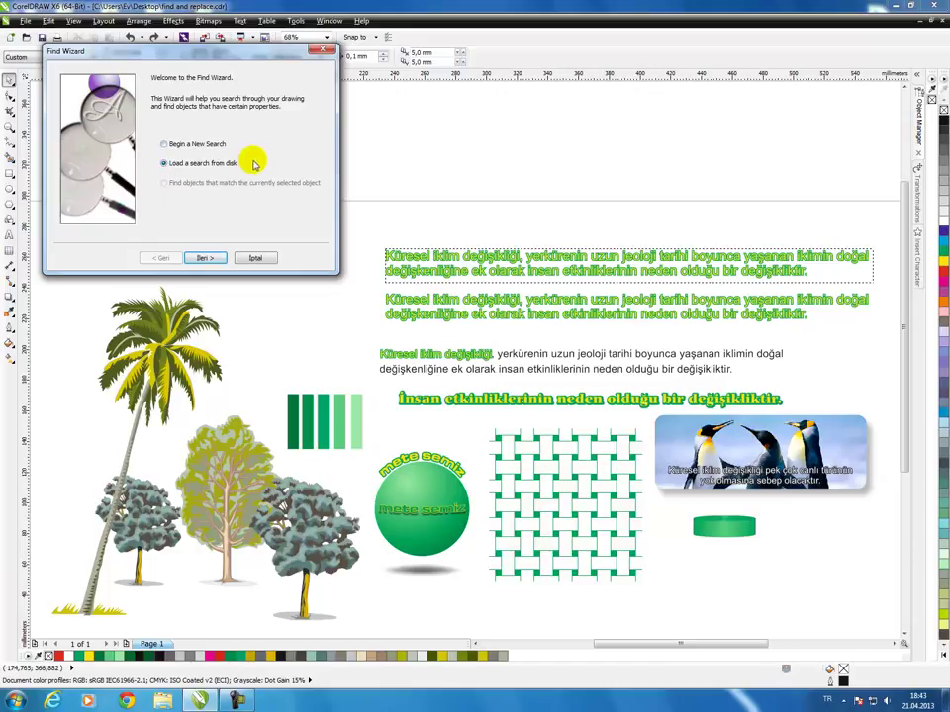
left_click(205, 259)
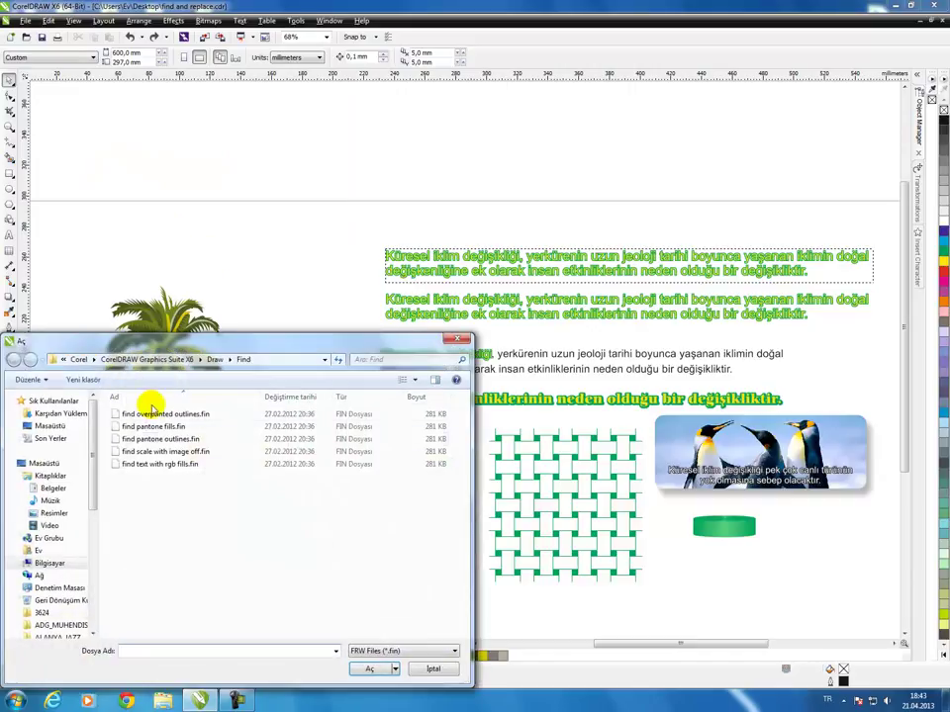
left_click_drag(287, 343, 343, 156)
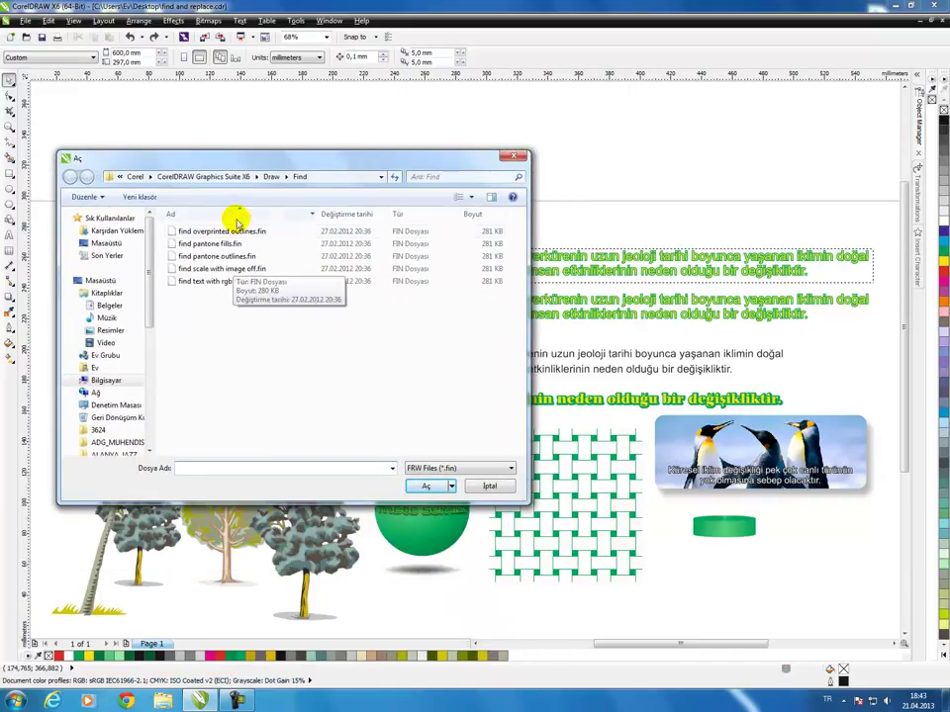
left_click_drag(192, 163, 211, 155)
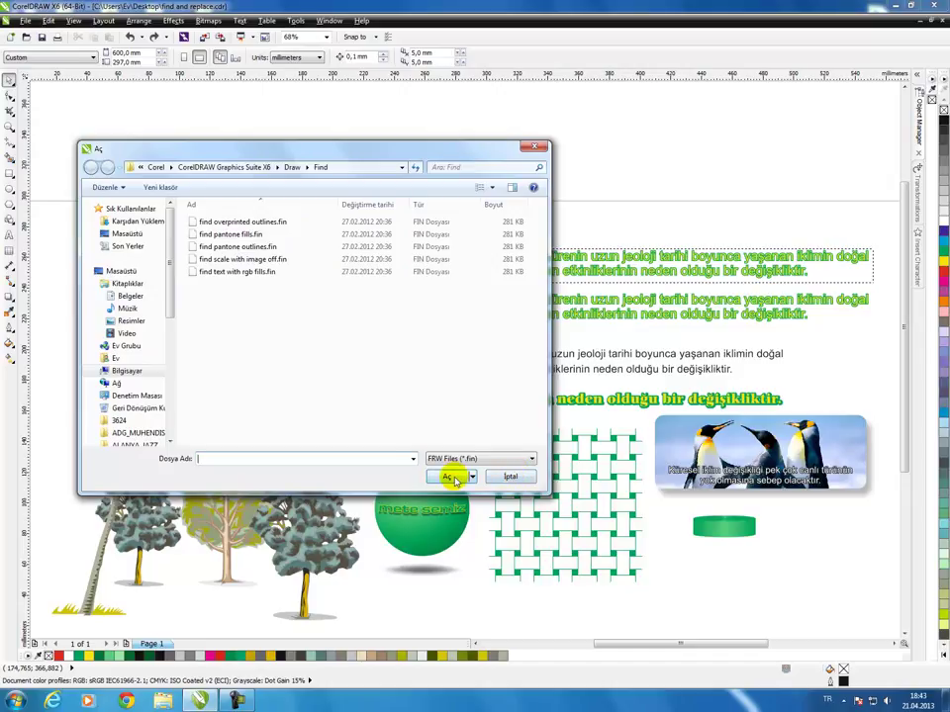
left_click(509, 477)
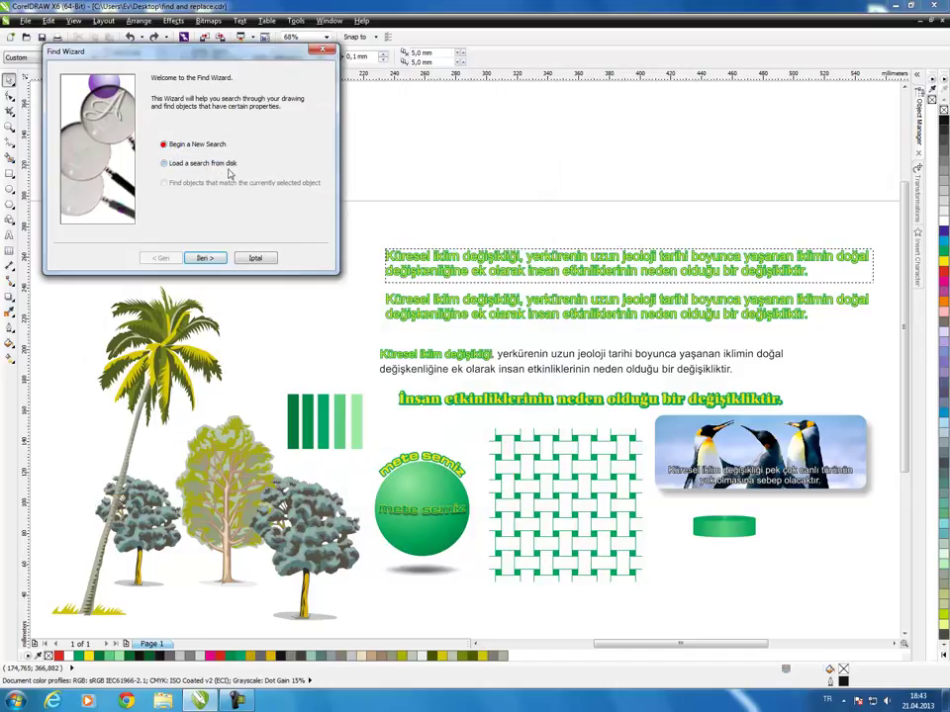
Step: Begin a new search and look through the object type, fill, outline and special effect criteria
left_click(206, 258)
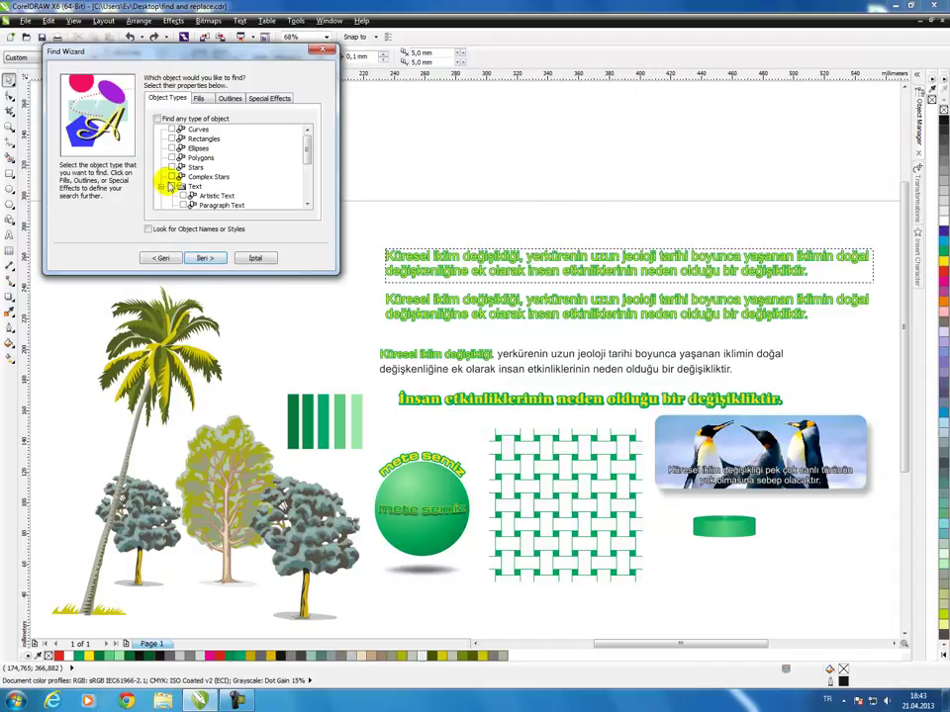
left_click(198, 98)
left_click(231, 99)
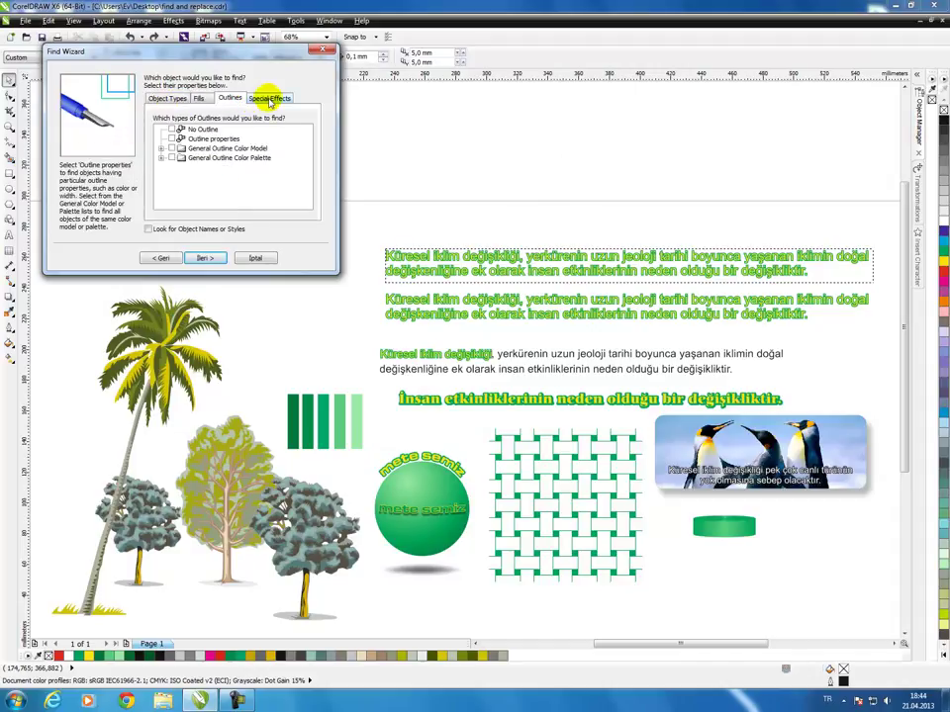
left_click(268, 99)
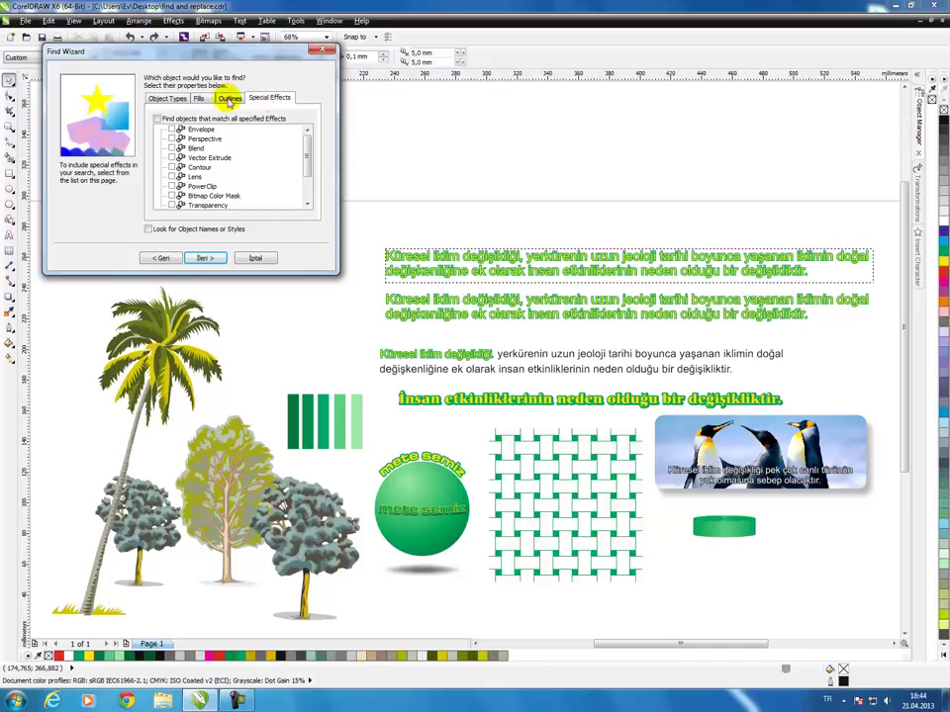
left_click(175, 100)
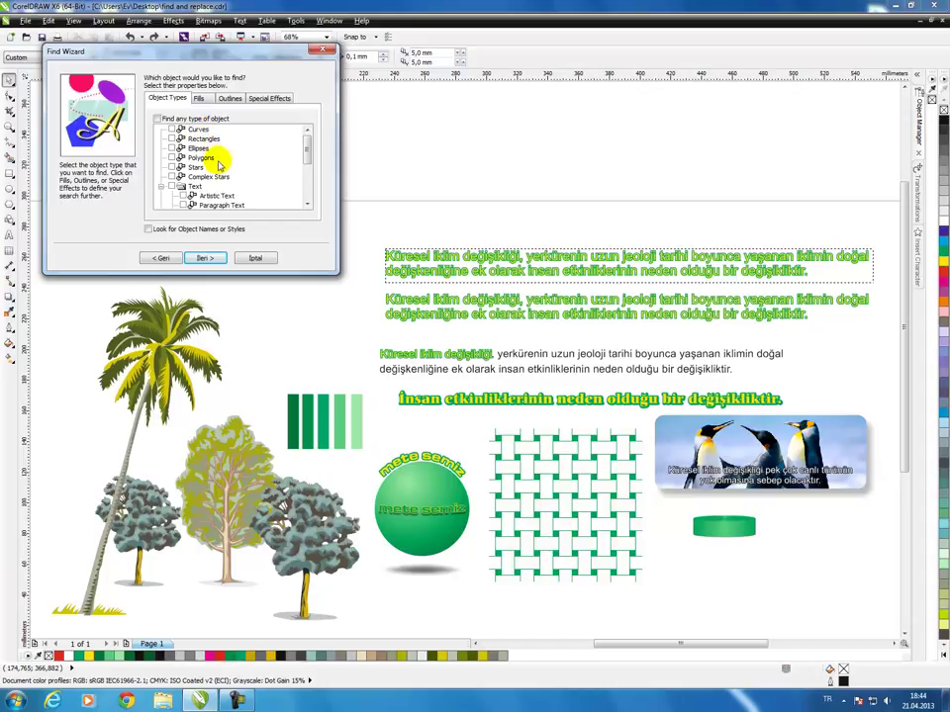
mouse_move(306, 154)
left_mouse_down()
mouse_move(307, 188)
mouse_move(307, 139)
left_mouse_up()
Step: Examine the fill criteria for the search, including the options under General Fill Color Model
left_click(197, 99)
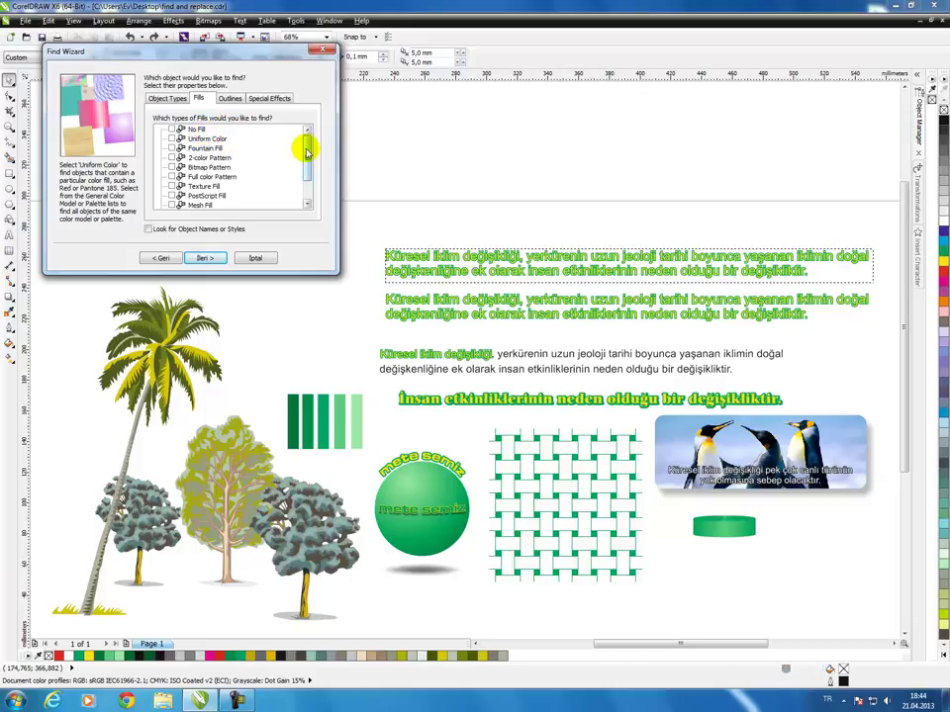
left_click_drag(307, 148, 308, 170)
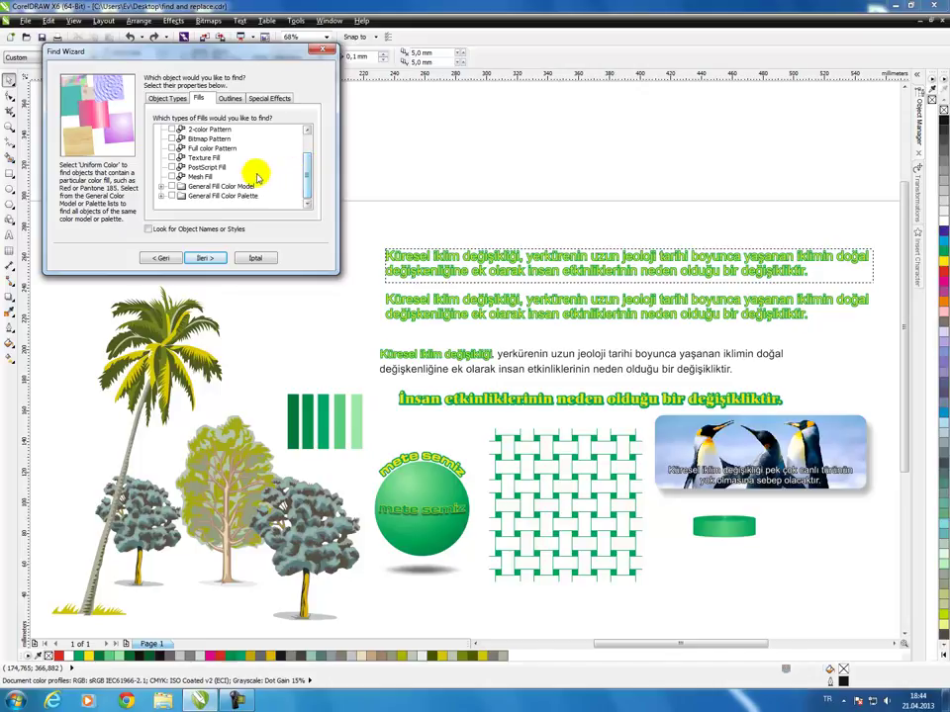
left_click(162, 190)
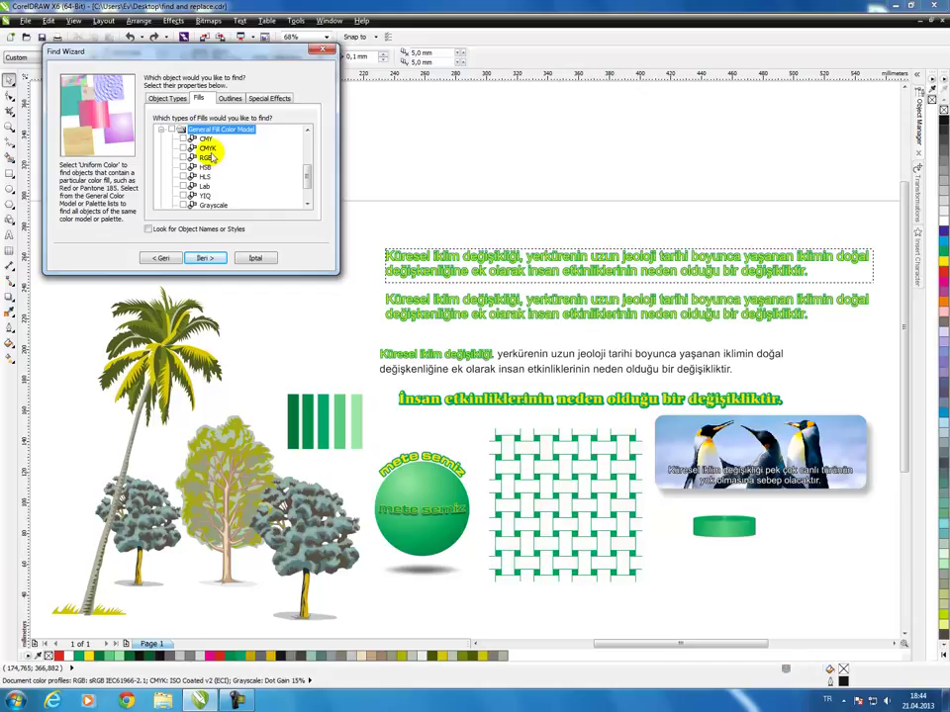
left_click(161, 130)
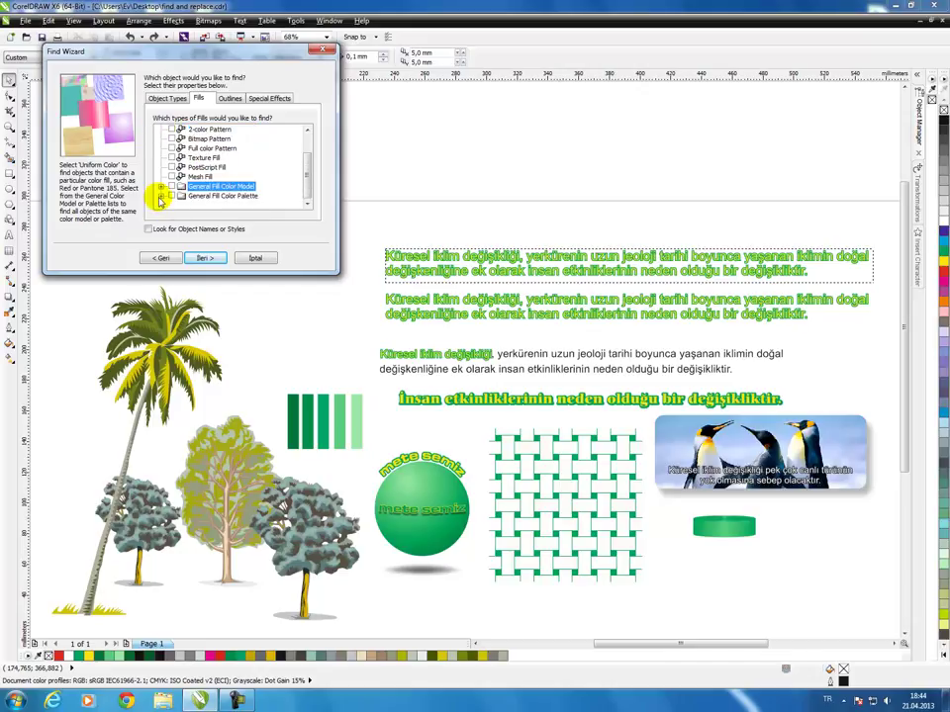
Step: Examine the outline criteria, including the options under General Outline Color Model and General Outline Color Palette
left_click(231, 98)
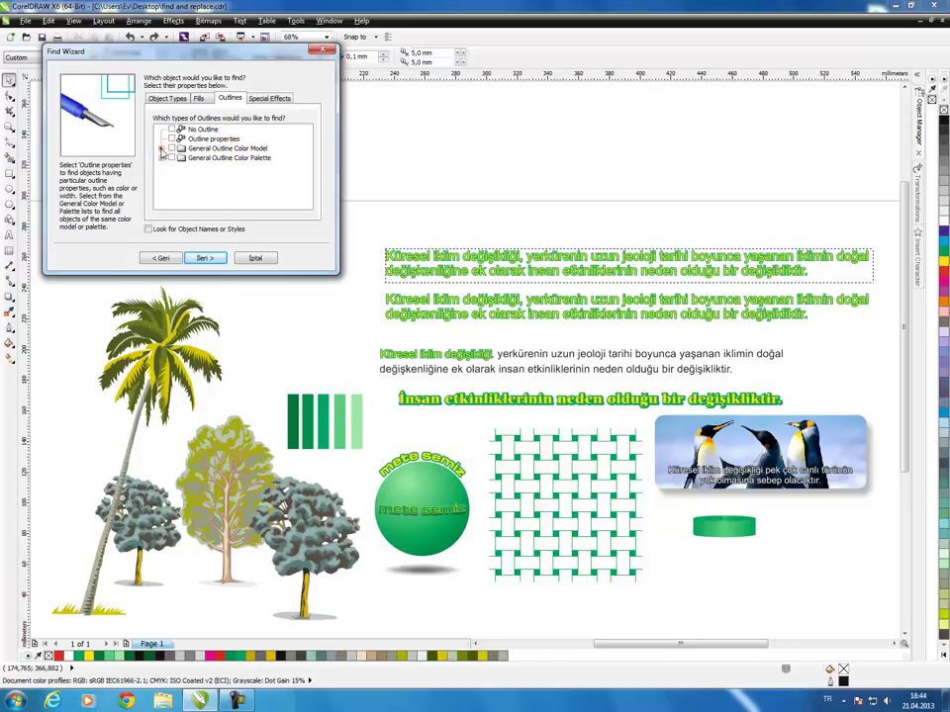
left_click(160, 148)
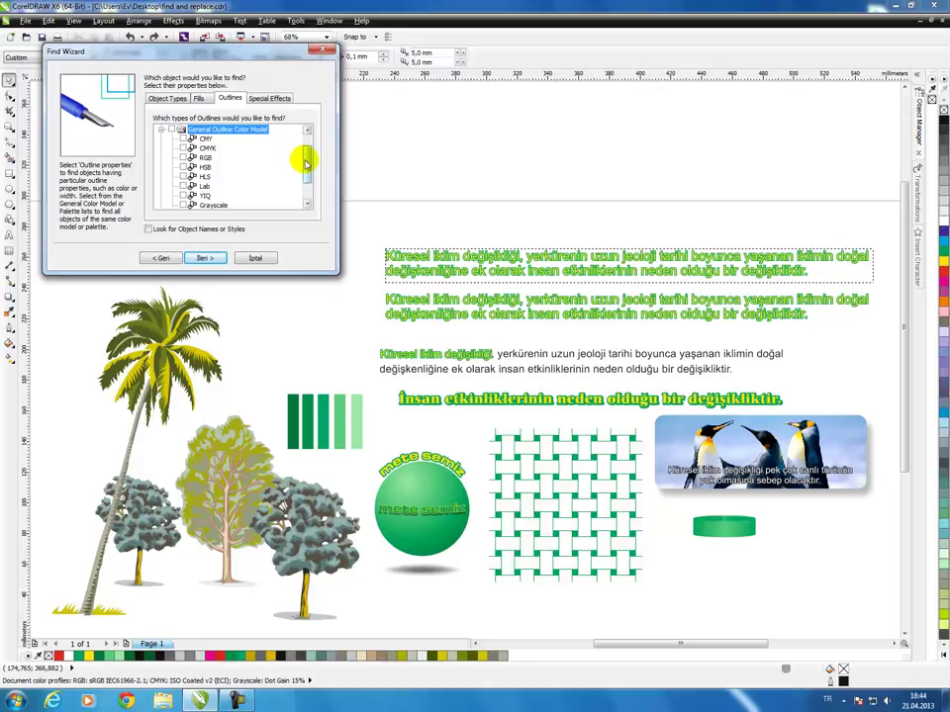
left_click(160, 130)
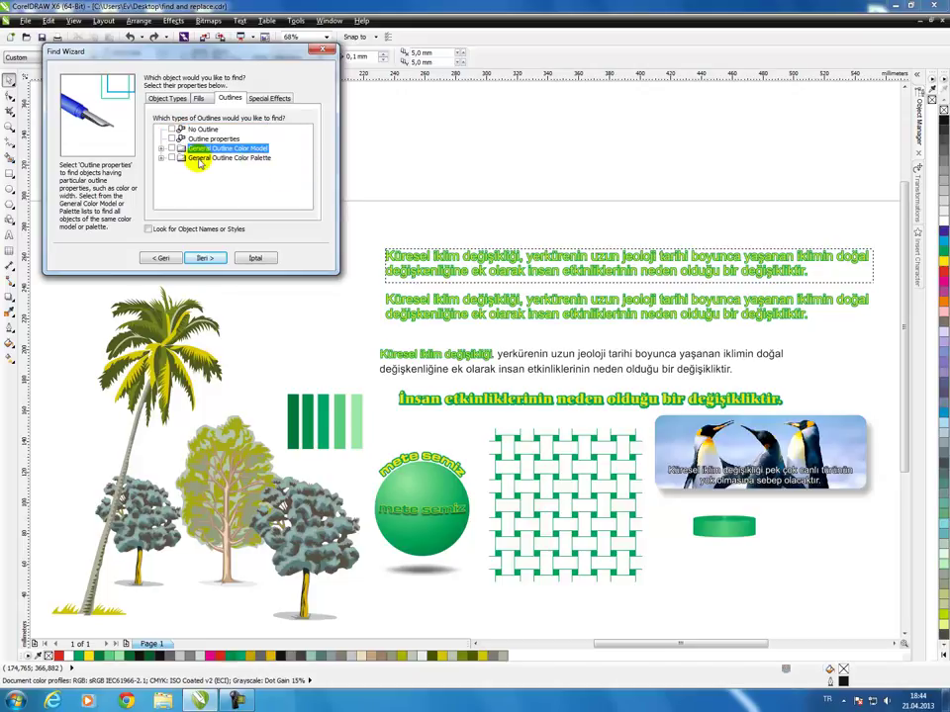
left_click(160, 159)
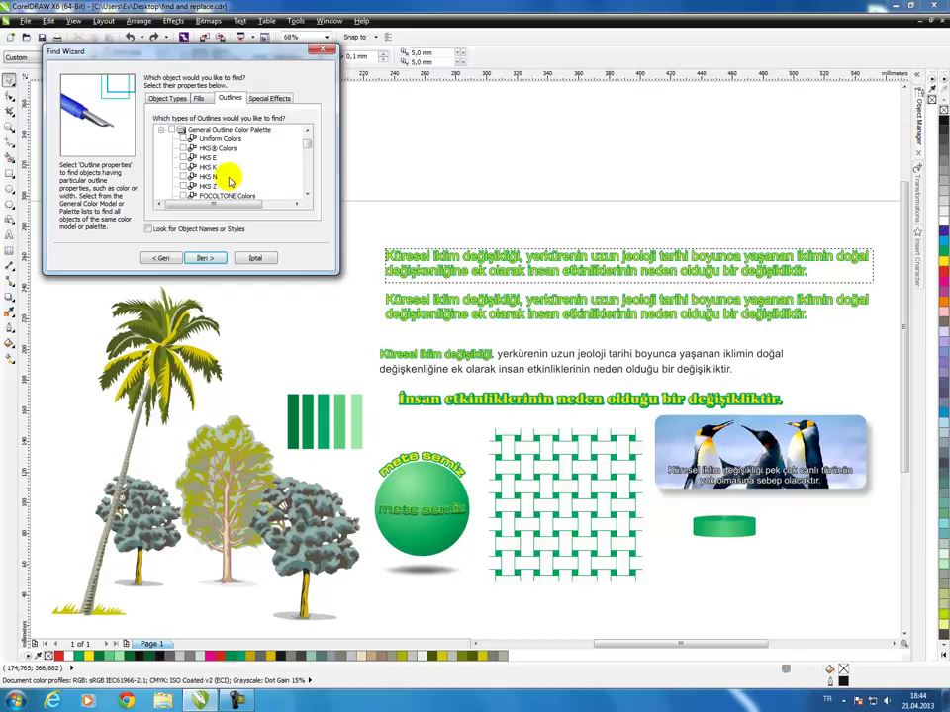
left_click(161, 130)
Step: Set the search to objects with the PowerClip and Drop Shadow special effects and run it
left_click(265, 98)
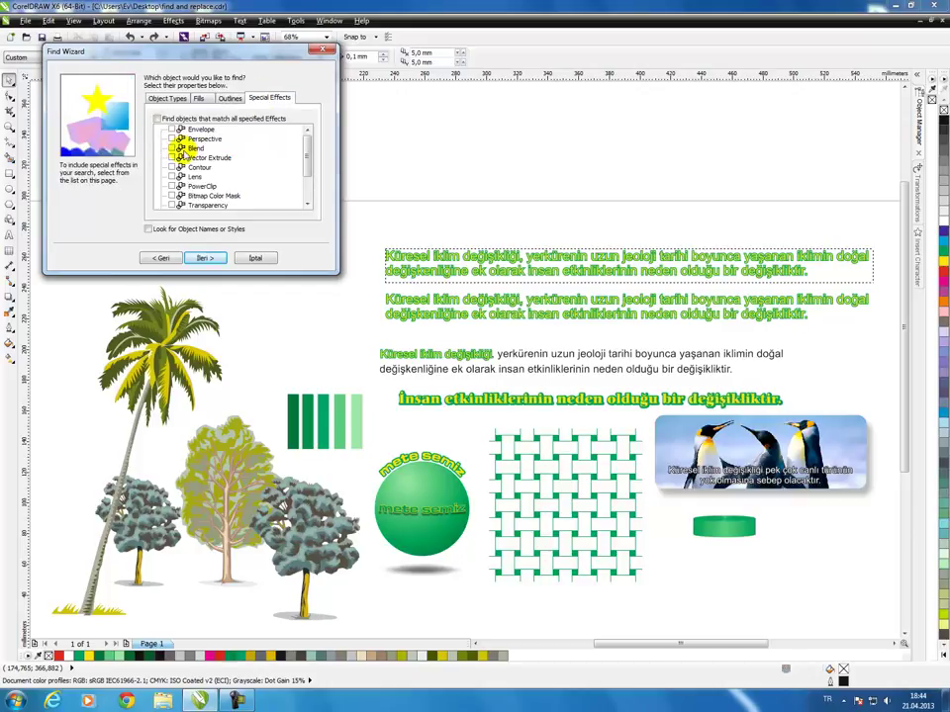
mouse_move(307, 149)
left_mouse_down()
mouse_move(308, 181)
mouse_move(307, 138)
left_mouse_up()
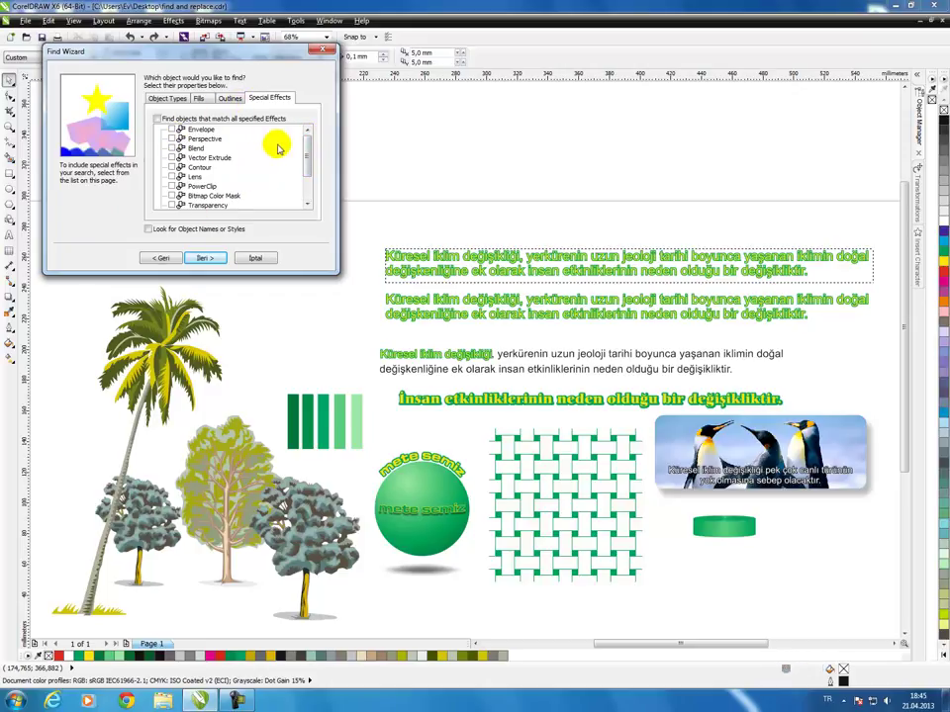
left_click_drag(302, 144, 305, 183)
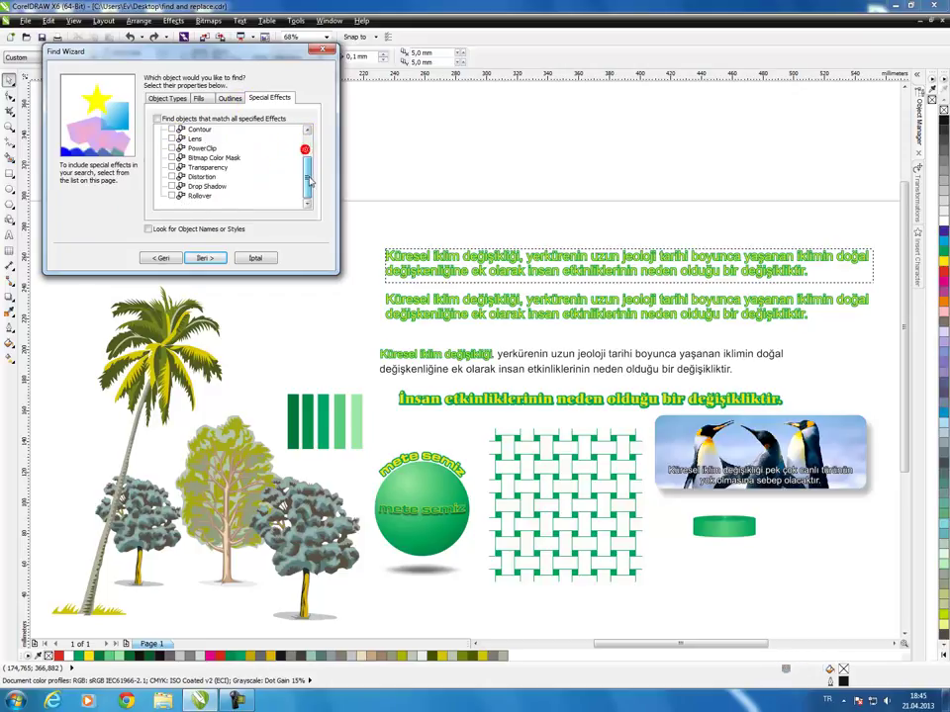
left_click(172, 186)
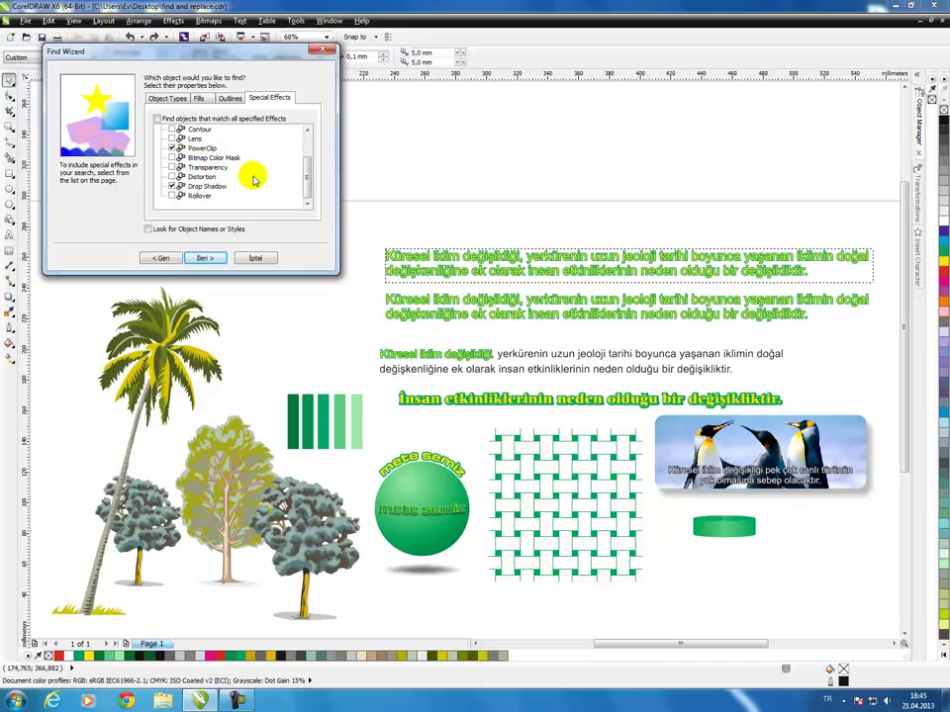
left_click(206, 259)
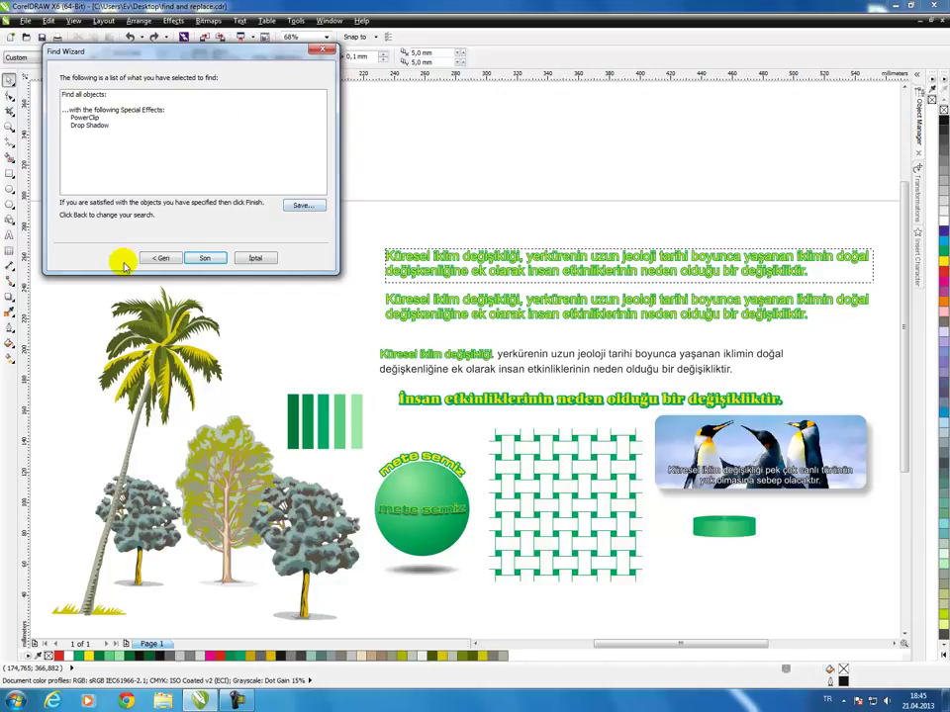
left_click(204, 258)
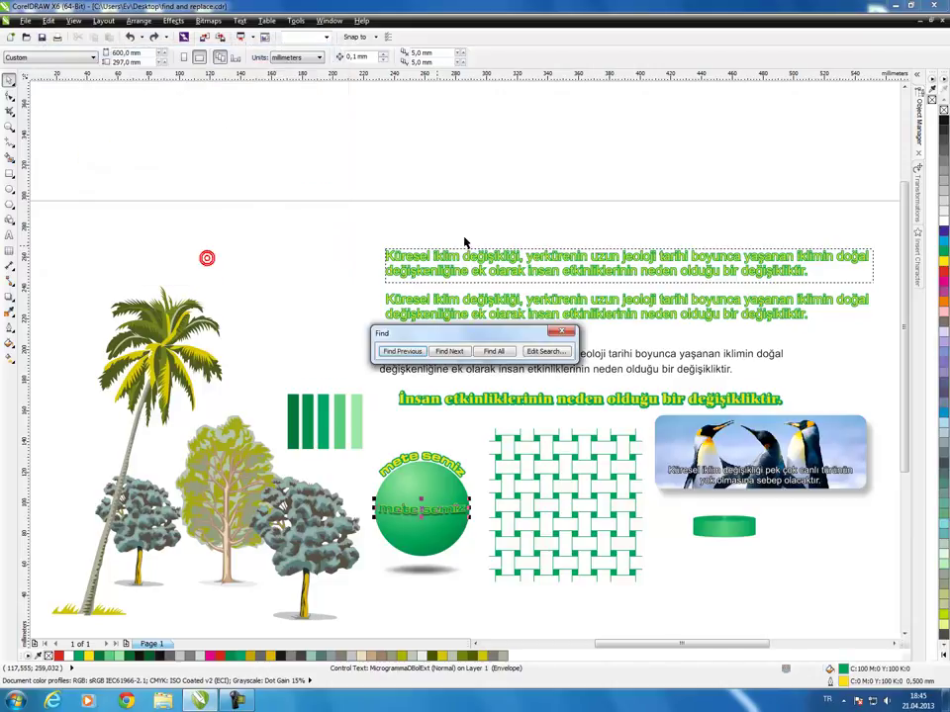
Step: Go through the matching objects one by one, dismiss the end-of-search message, and select all matches at once
left_click_drag(525, 338, 765, 108)
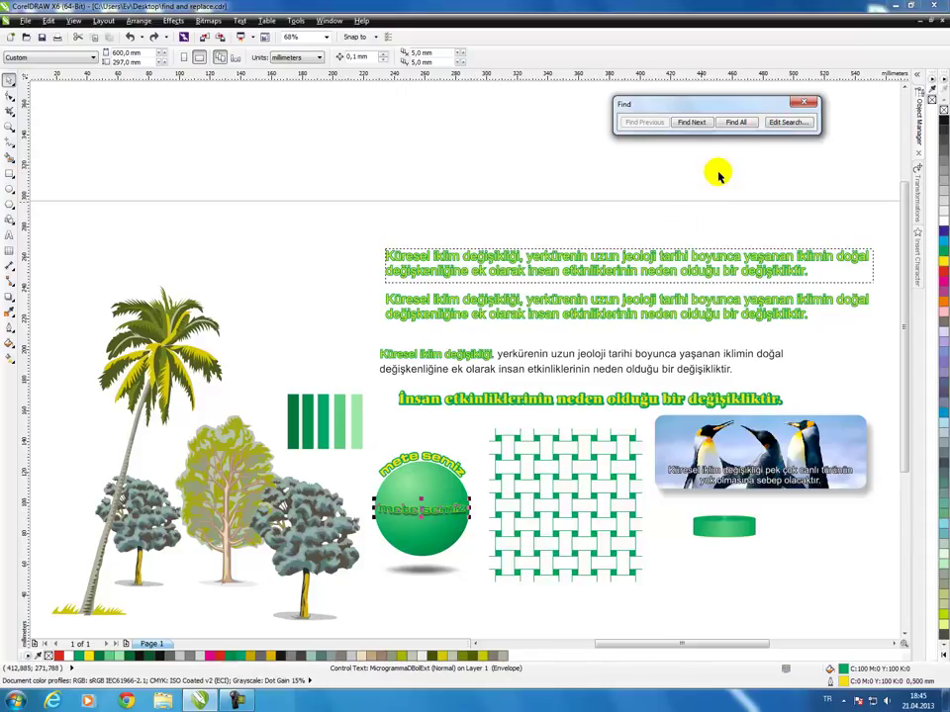
left_click(695, 123)
left_click(695, 123)
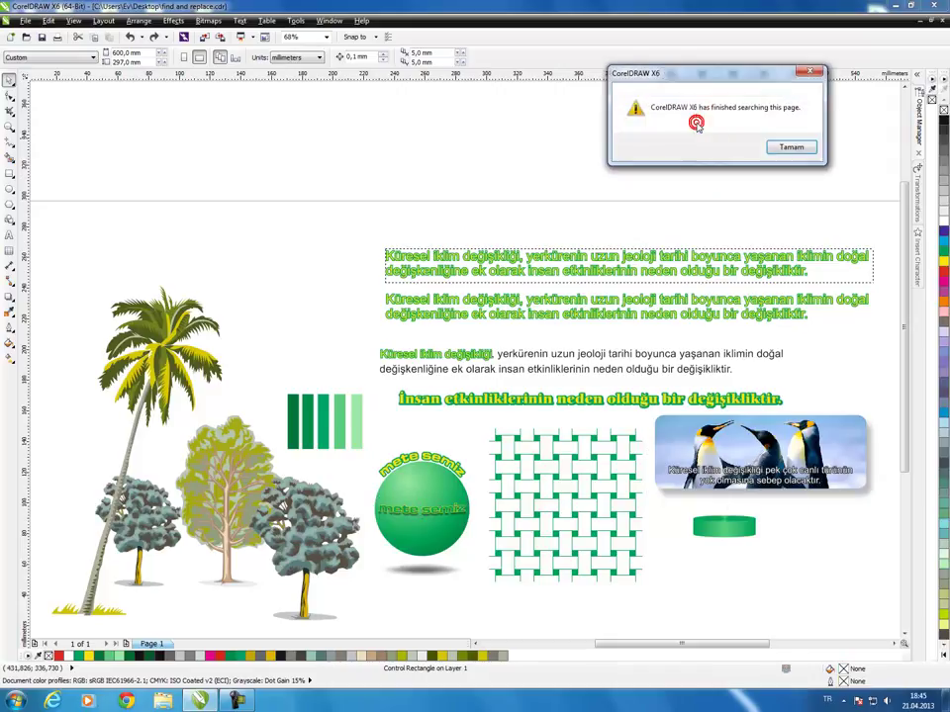
left_click(790, 148)
left_click(749, 126)
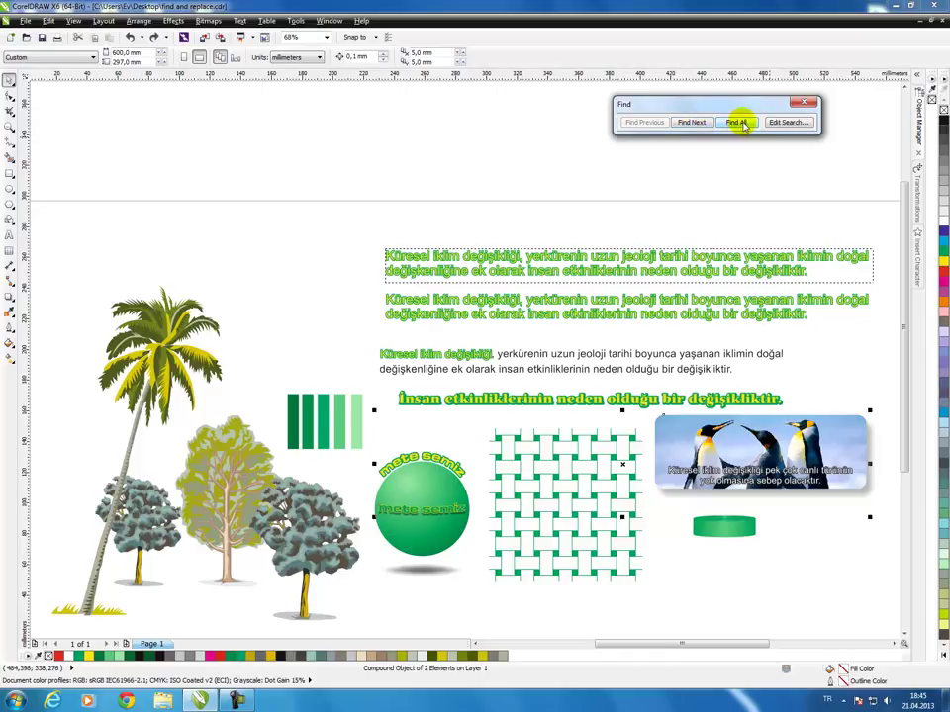
Step: Edit the search and deselect the PowerClip and Drop Shadow special effects
left_click(786, 123)
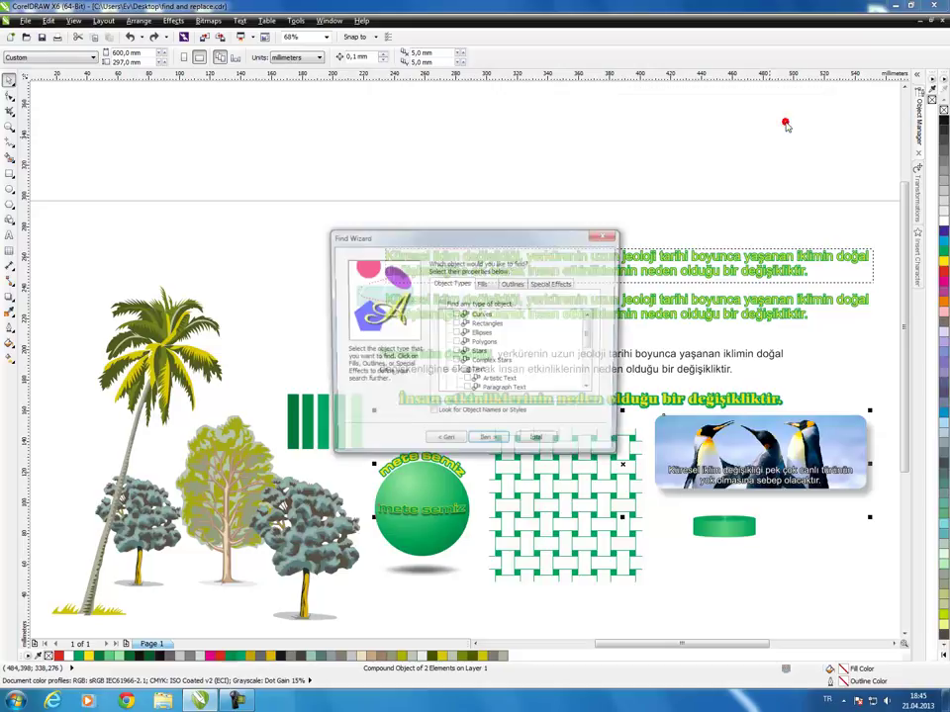
left_click_drag(537, 234, 268, 105)
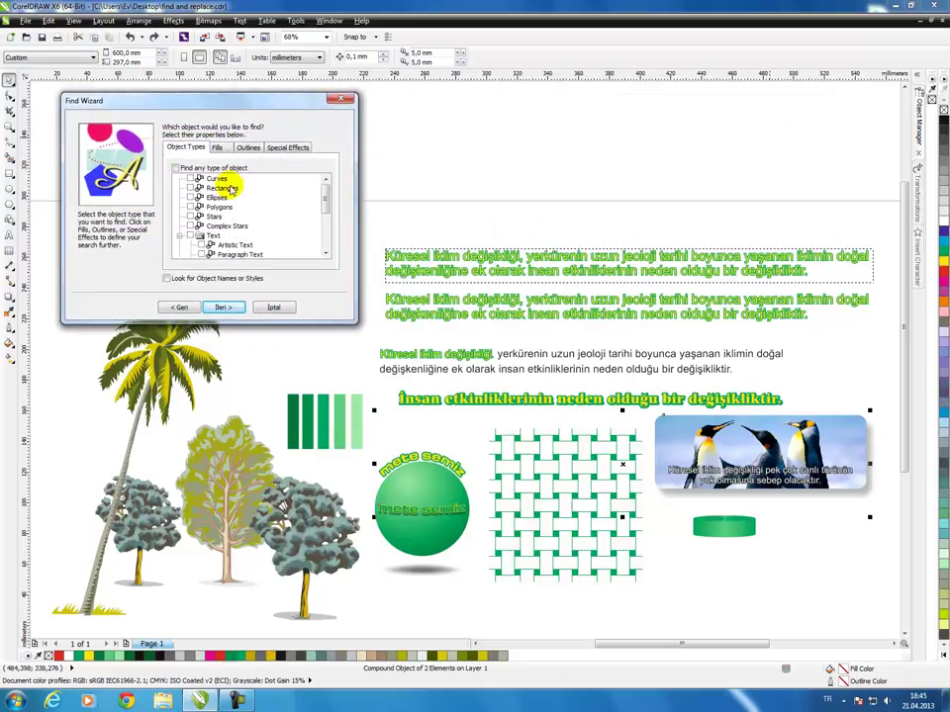
left_click(287, 146)
left_click(189, 236)
left_click_drag(328, 202, 326, 218)
left_click(190, 235)
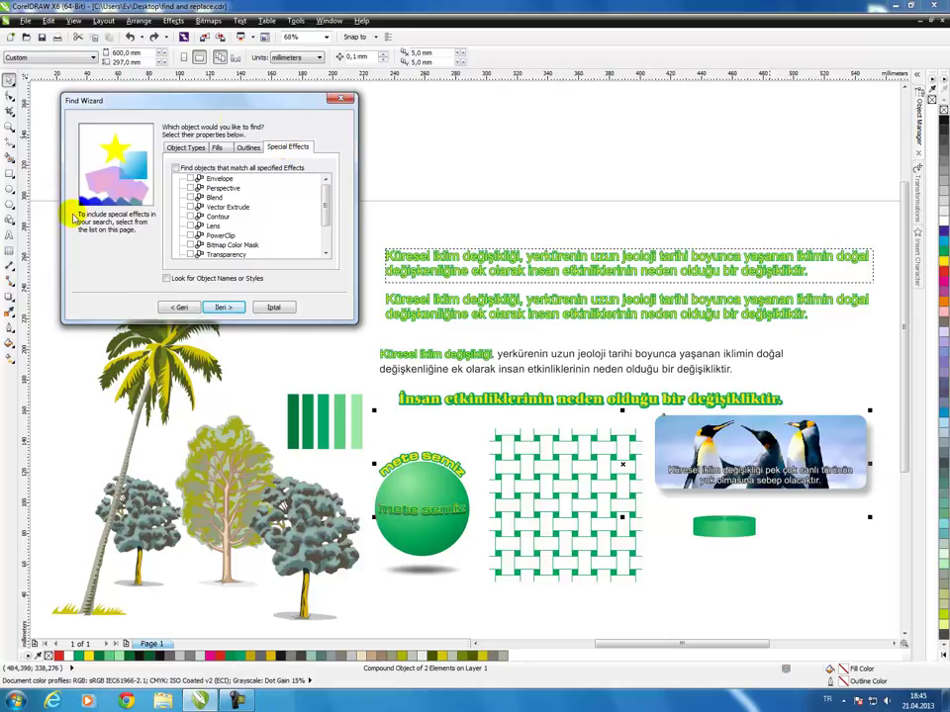
Step: Check the object type, fill, outline and special effect criteria for any options still selected
left_click(178, 147)
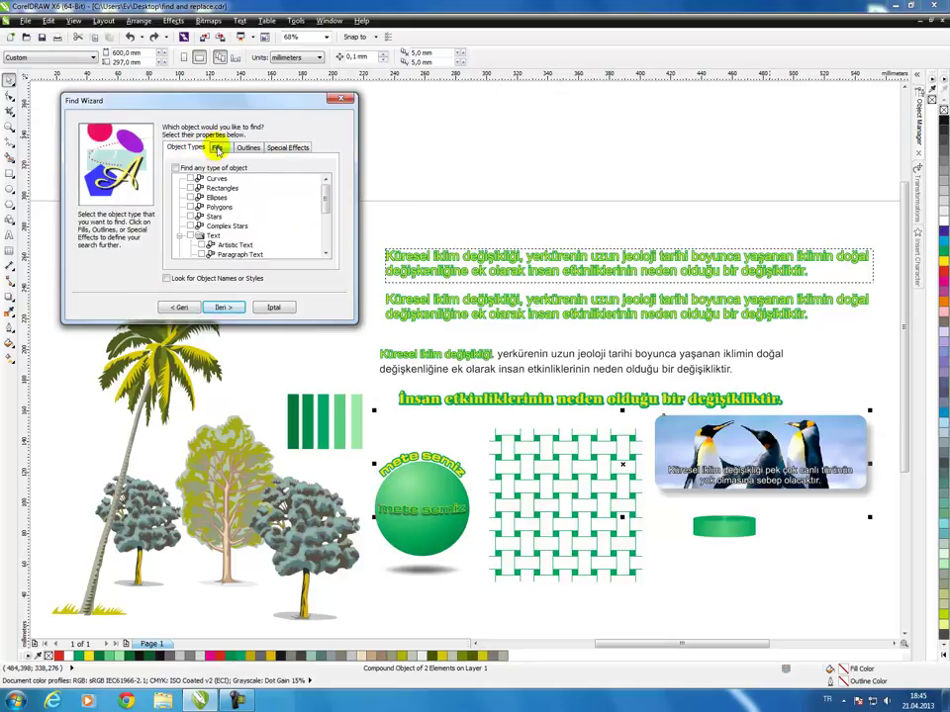
left_click(217, 147)
left_click(248, 148)
left_click(285, 148)
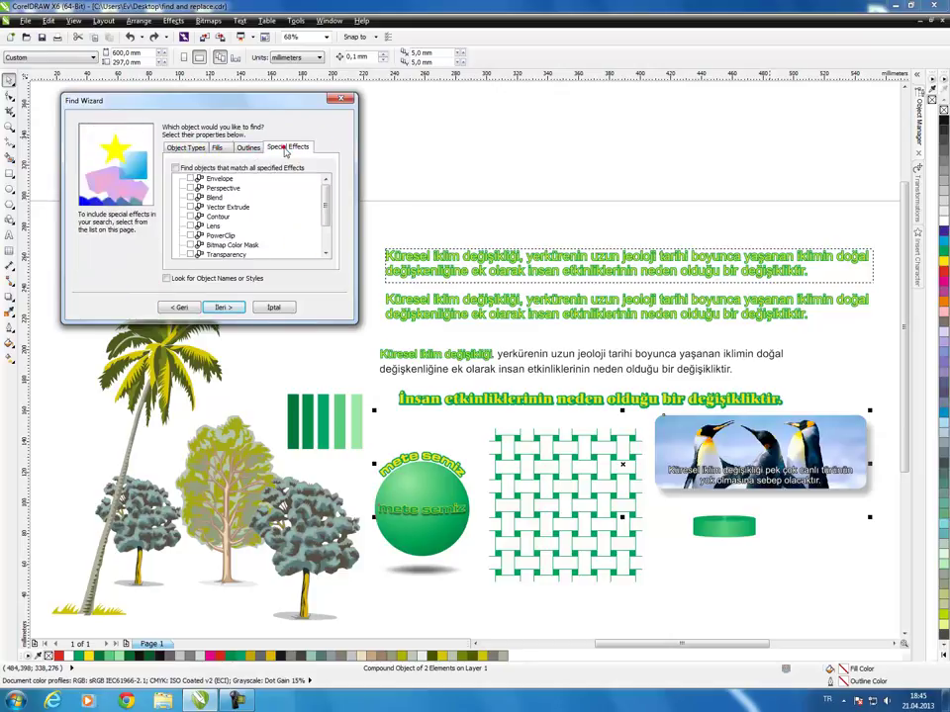
left_click(185, 148)
left_click(287, 147)
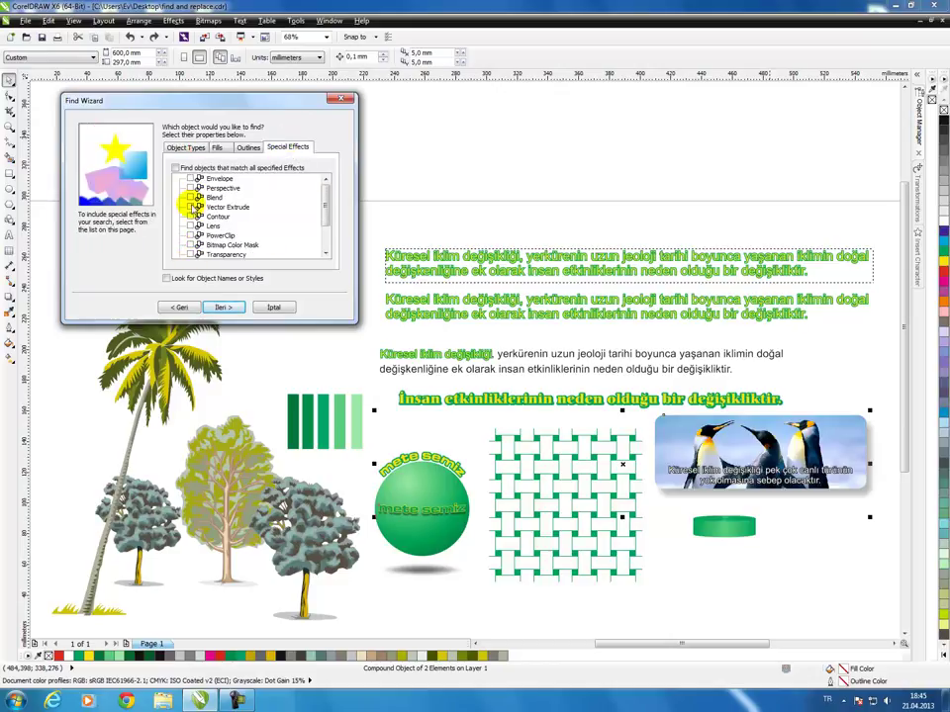
Step: Set the search to the Artistic Text and Text on a Path object types and proceed to their properties
left_click(185, 148)
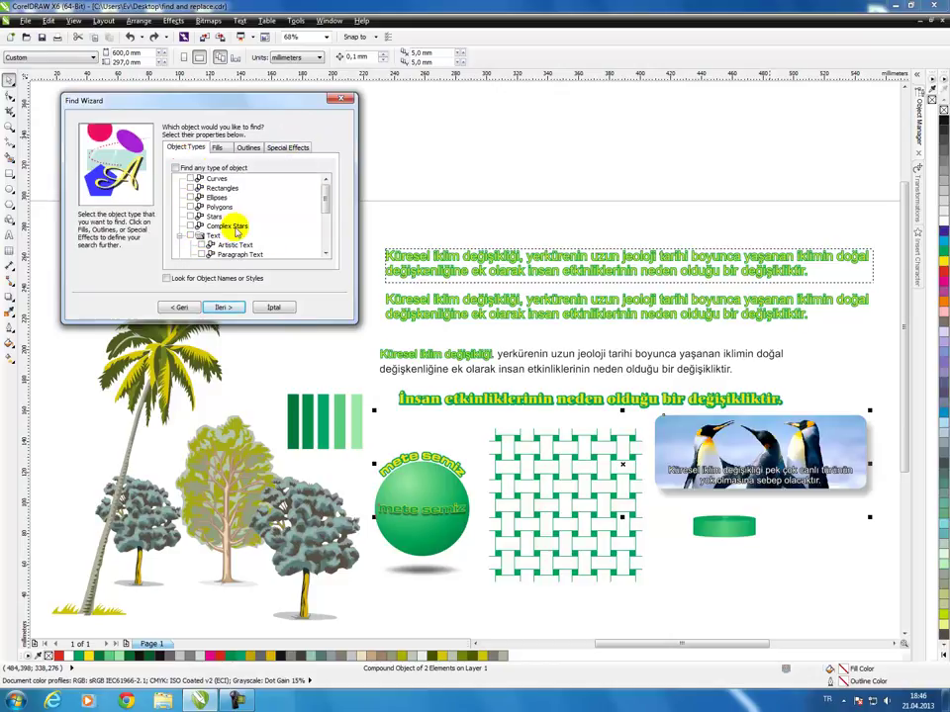
left_click(203, 246)
scroll(243, 213, "down", 2)
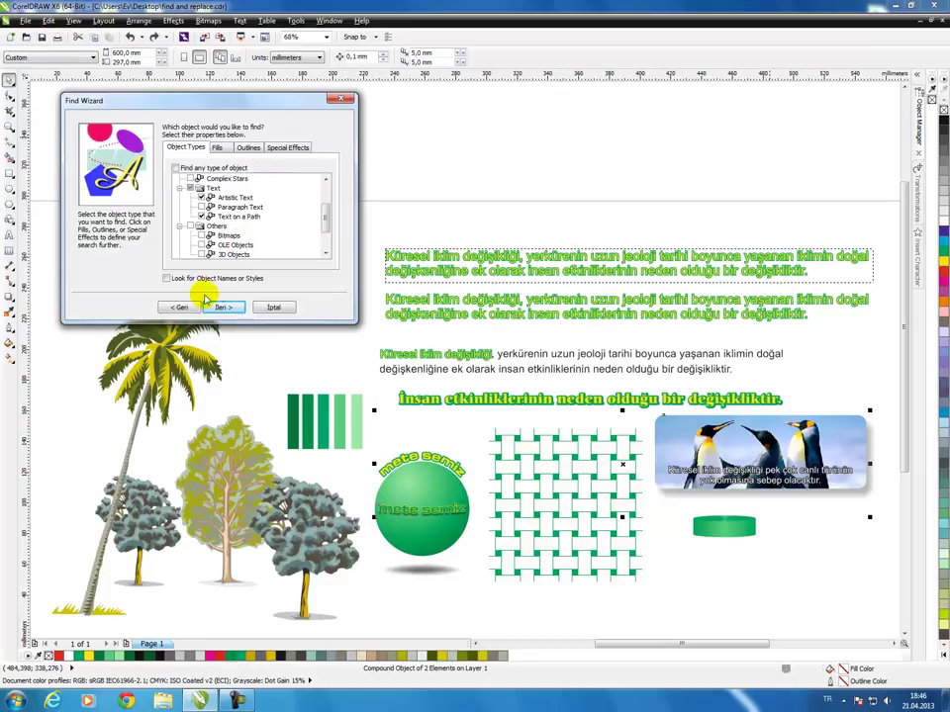
left_click(222, 307)
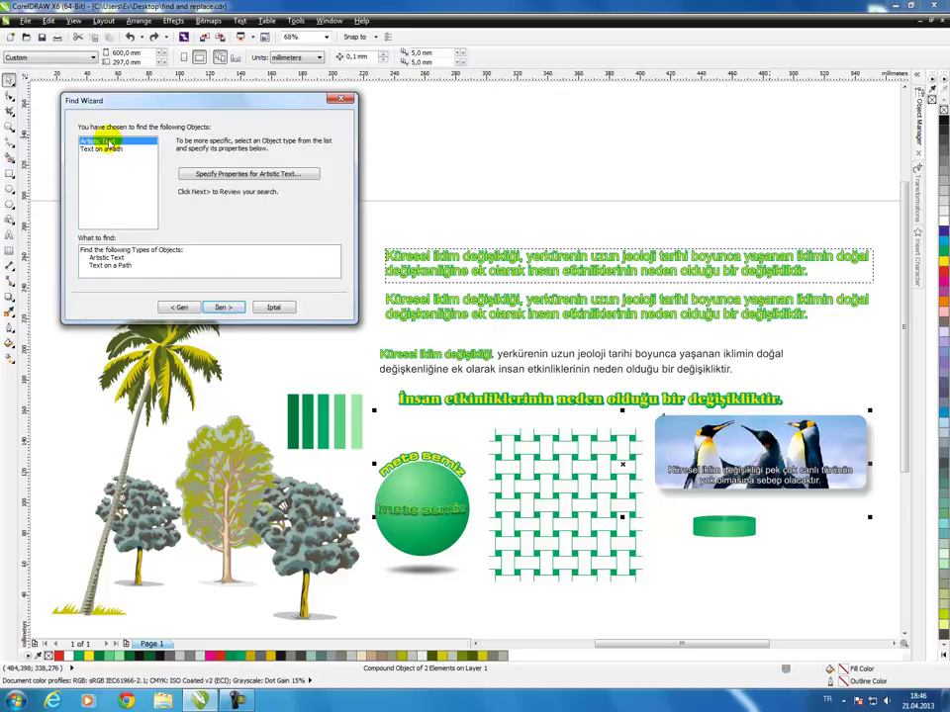
Step: Examine the specific properties available for Artistic Text and cancel without setting any
left_click(224, 172)
left_click_drag(475, 209, 185, 110)
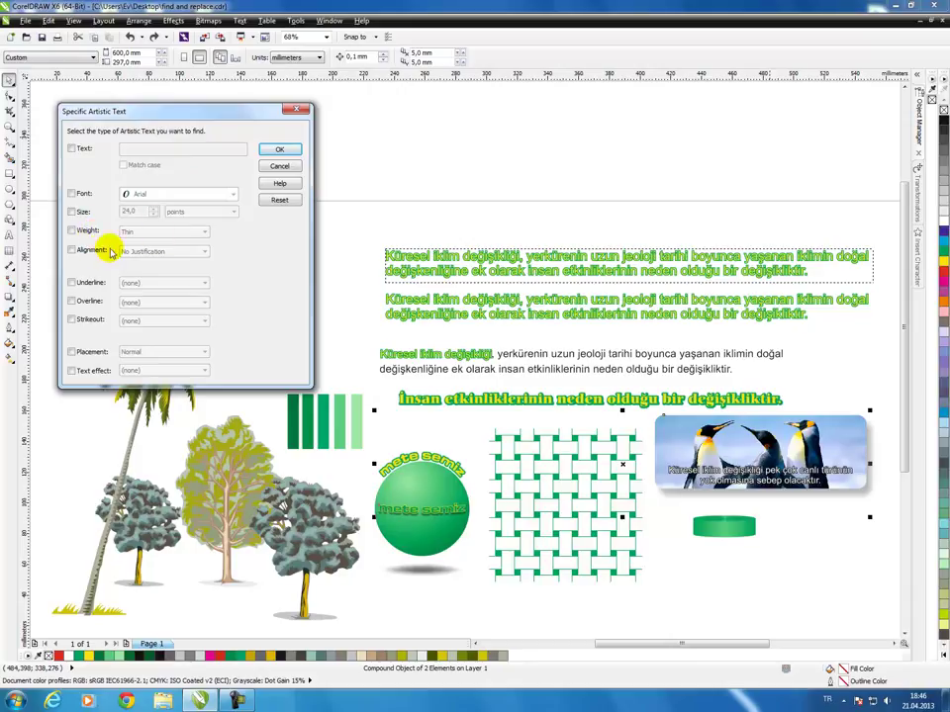
left_click(280, 166)
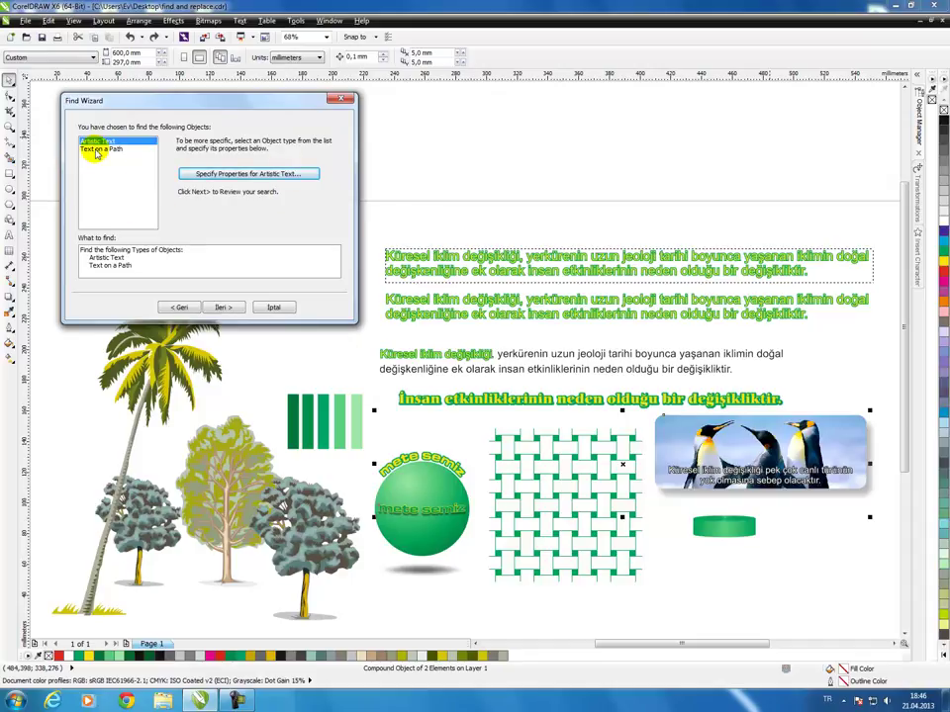
Step: Run the search for artistic text and text on a path, and move the Find window clear of the artwork
left_click(224, 308)
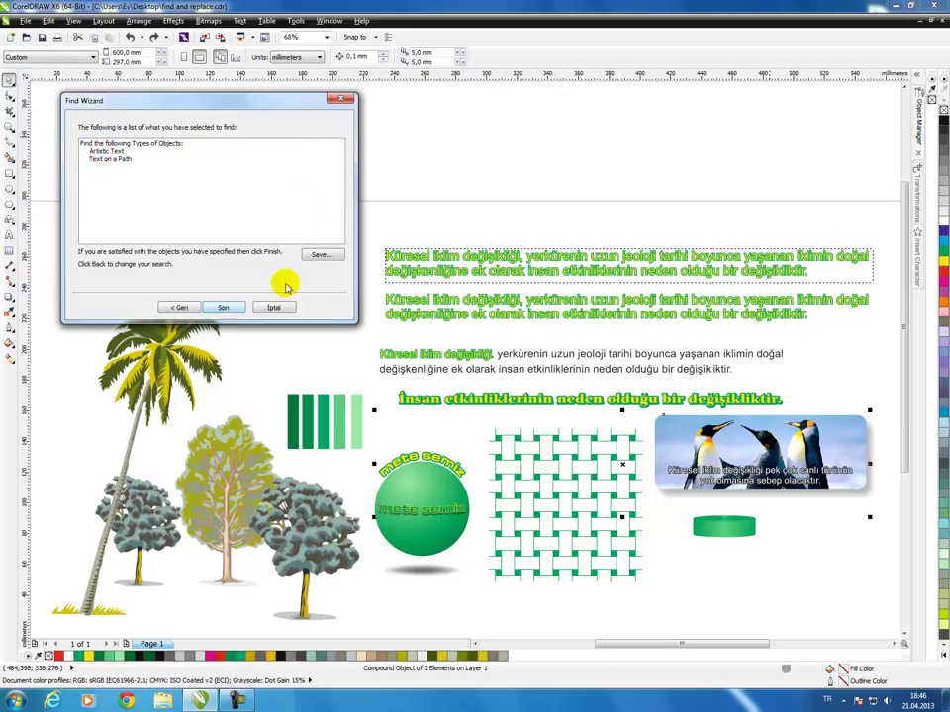
left_click_drag(244, 108, 220, 48)
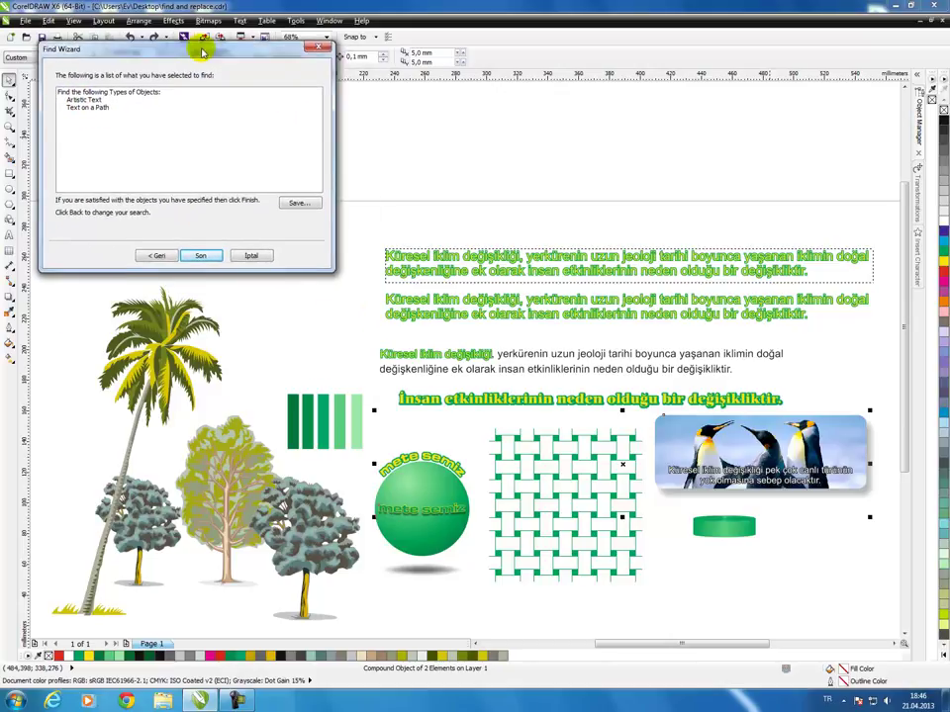
left_click(199, 247)
left_click_drag(466, 325, 174, 116)
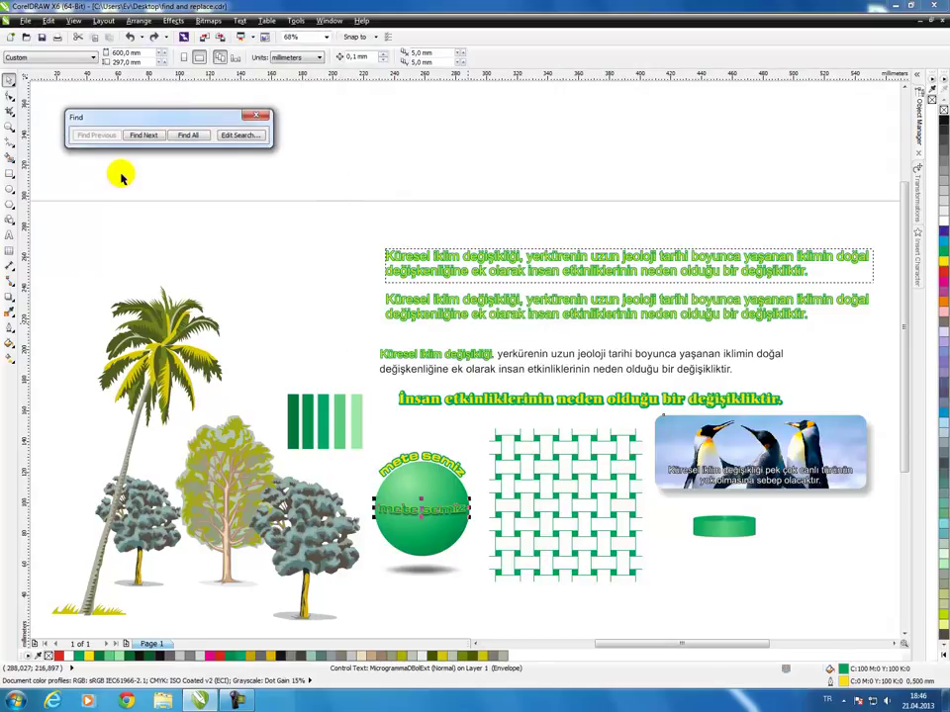
Step: Select all matching text objects at once, agreeing to extract the PowerClipped ones
left_click(187, 136)
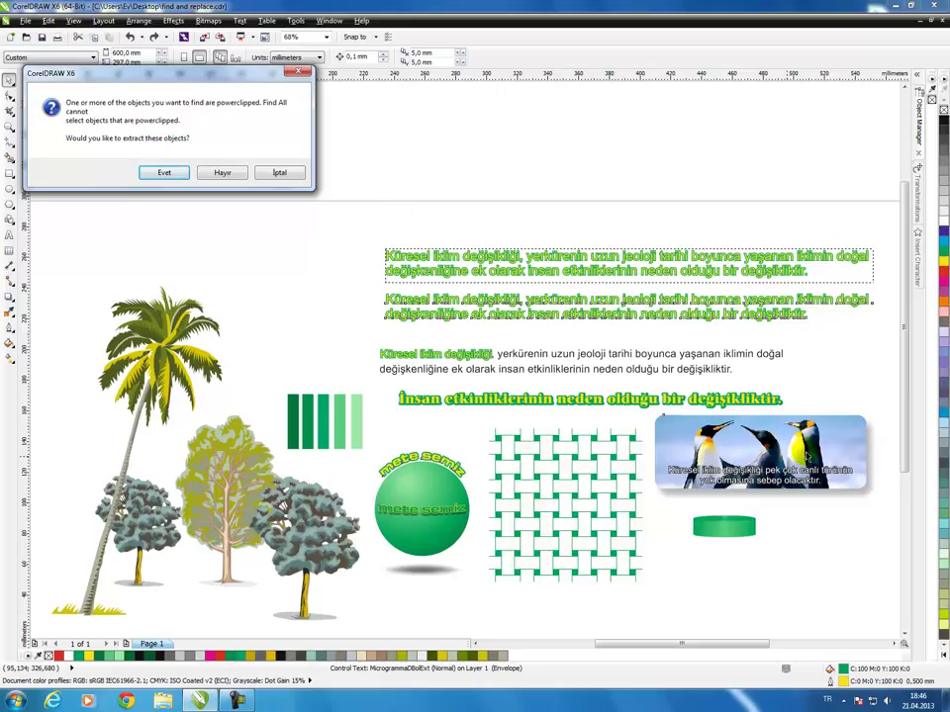
left_click(165, 173)
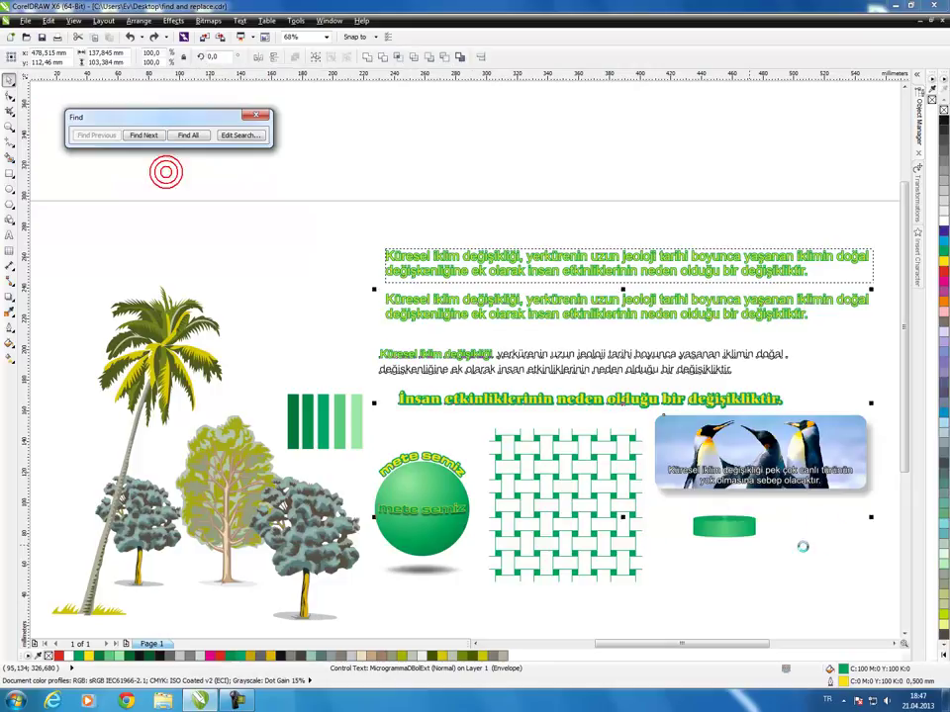
left_click(860, 611)
left_click(569, 362)
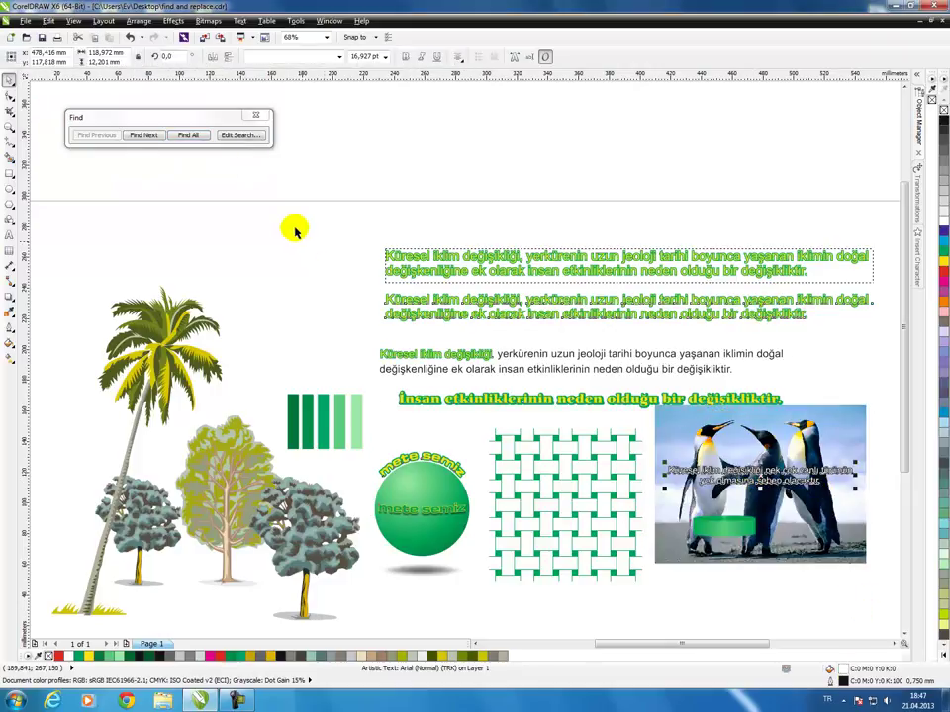
Step: Close the search, clear the selection and undo the extraction from the PowerClip
left_click(255, 115)
left_click(402, 157)
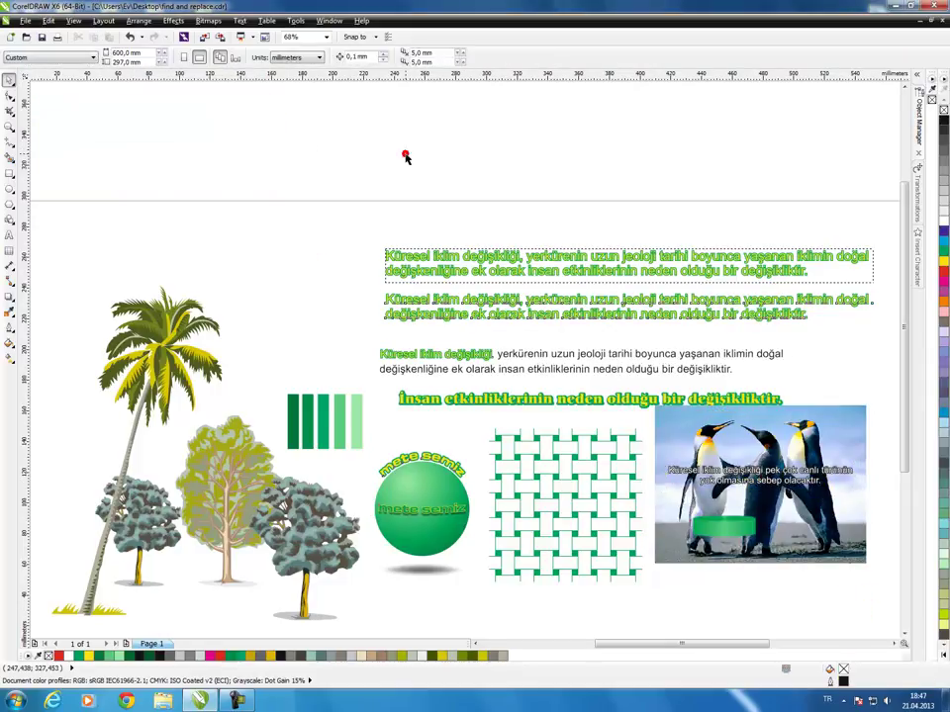
key("ctrl+z")
left_click(405, 156)
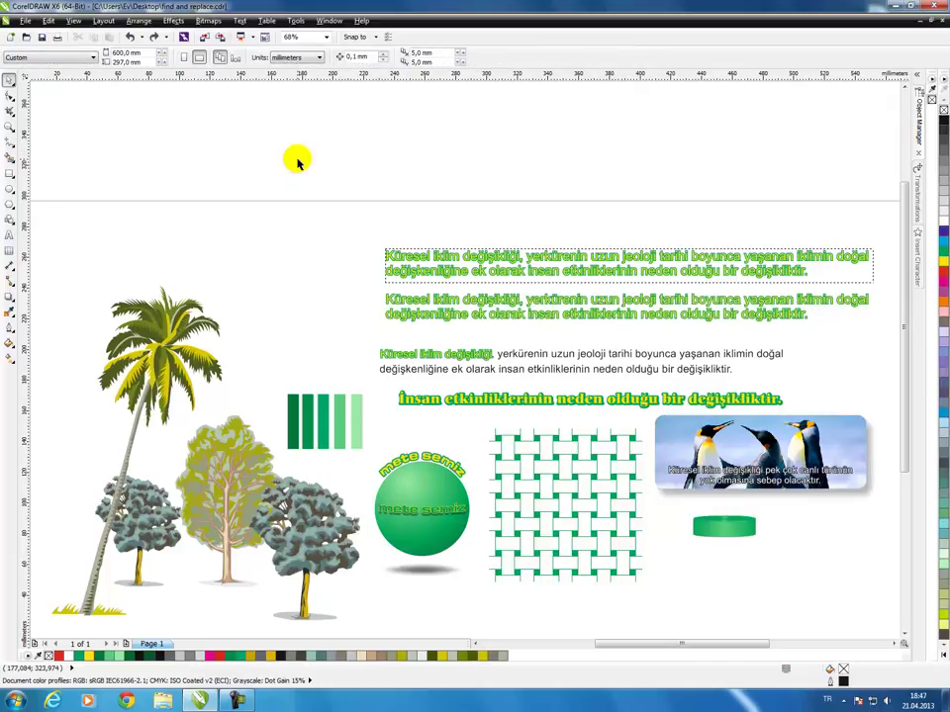
Step: Begin a new object search that uses outline properties as its criterion
left_click(47, 20)
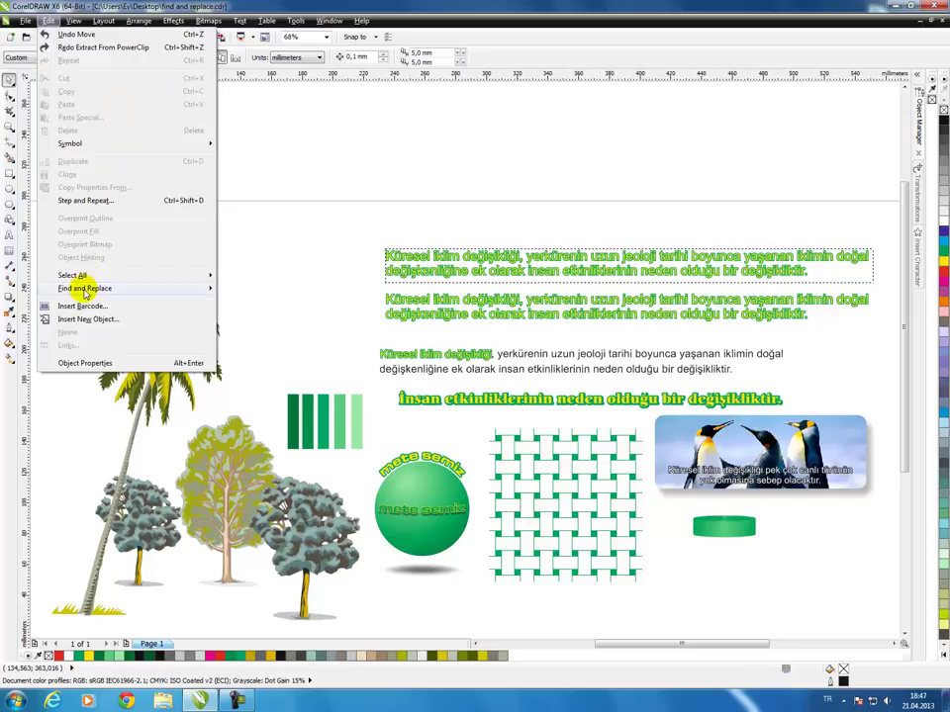
mouse_move(87, 288)
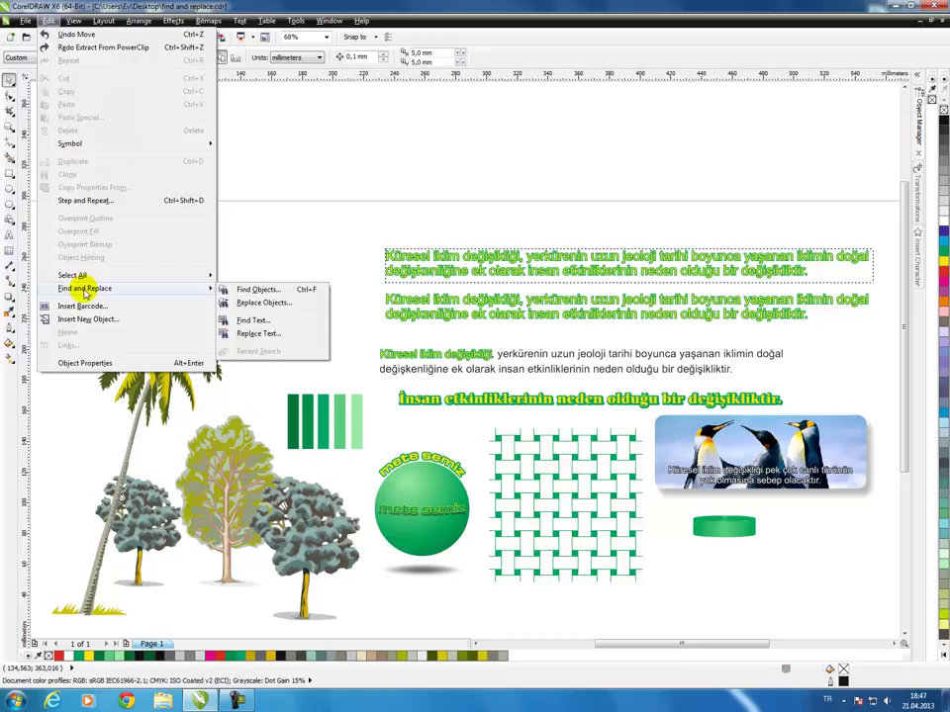
left_click(255, 290)
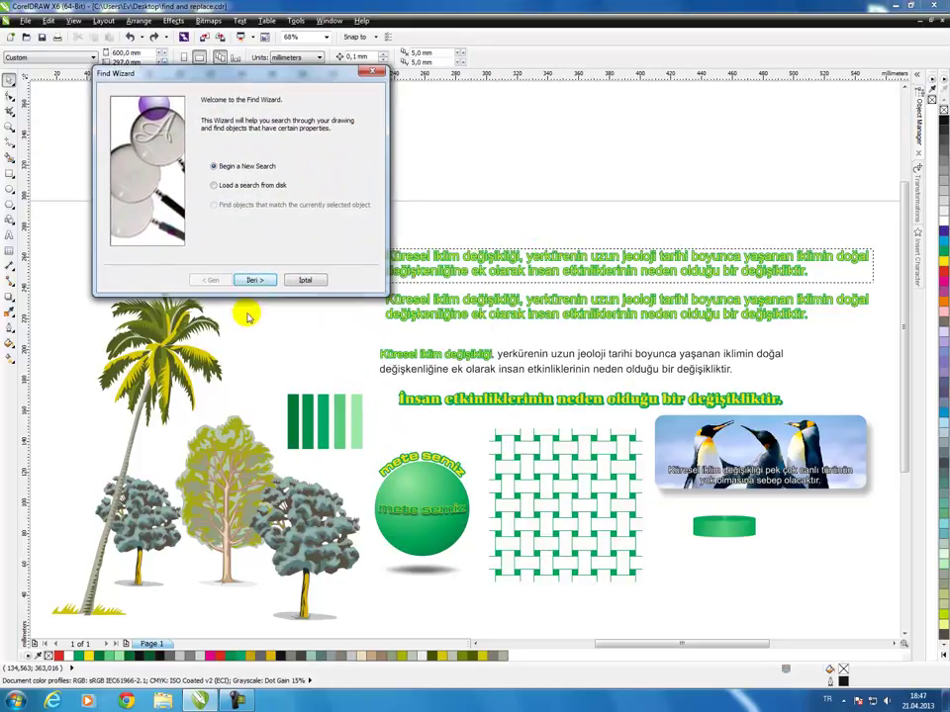
left_click(255, 280)
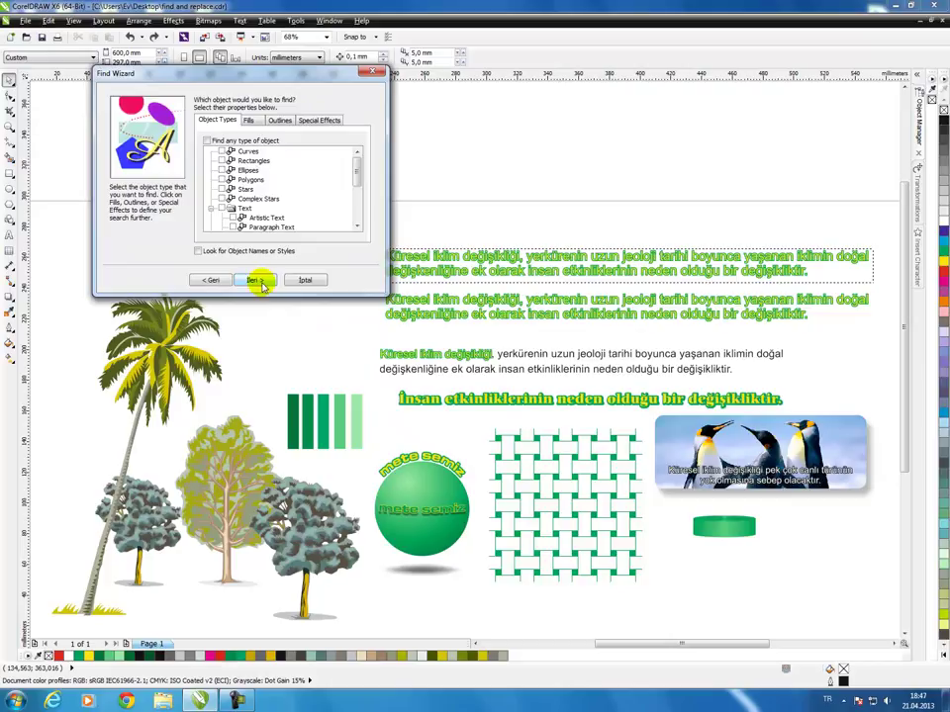
left_click(281, 121)
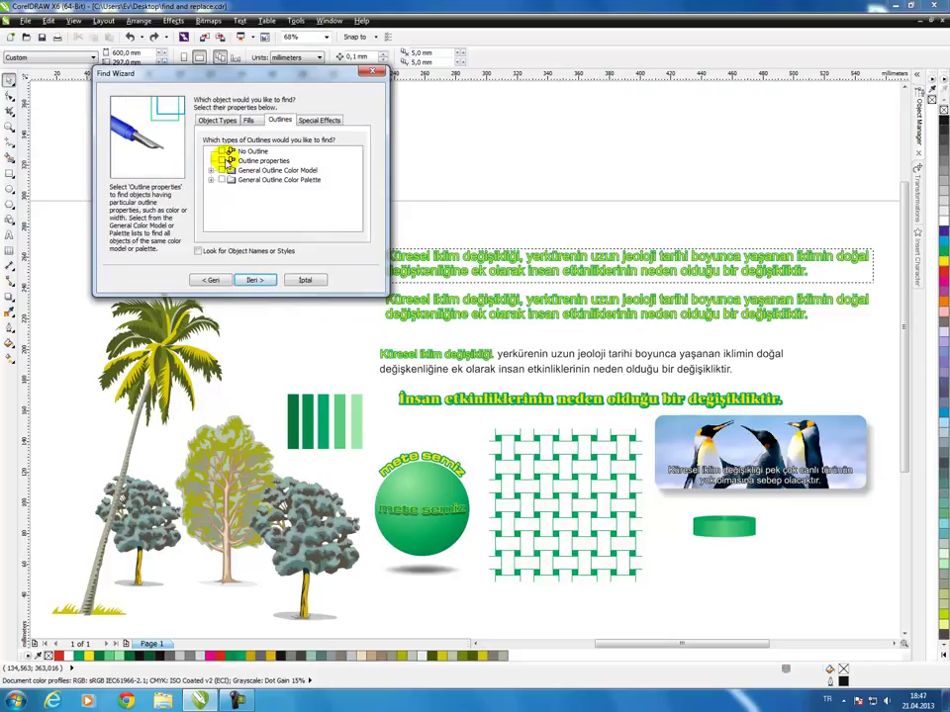
left_click(254, 280)
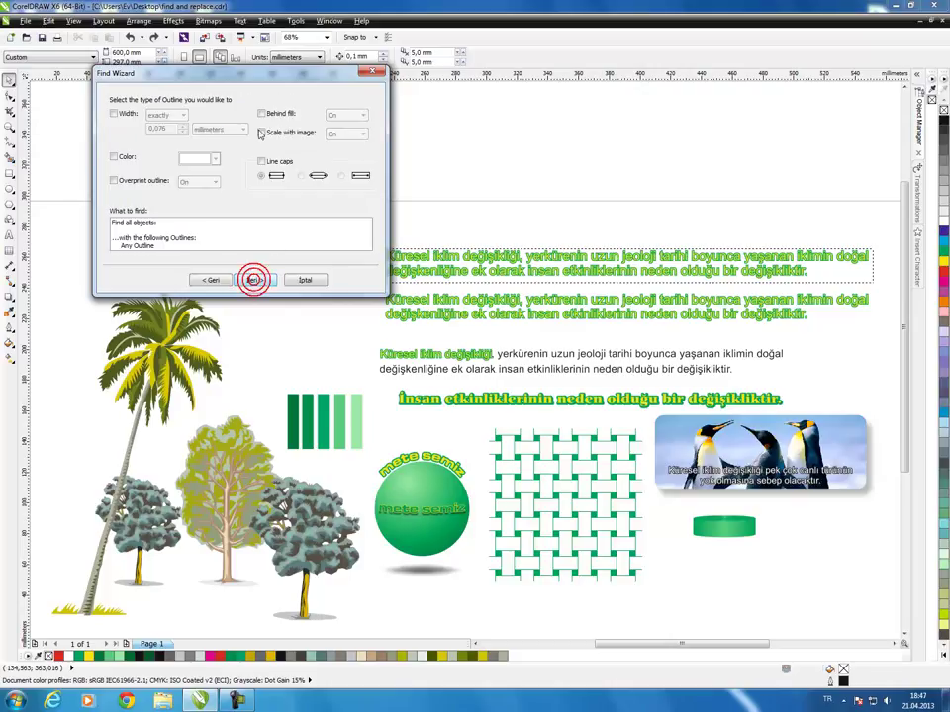
Step: Set the outline width criterion to exactly 1 millimeter and run the search
left_click(126, 117)
left_click(182, 116)
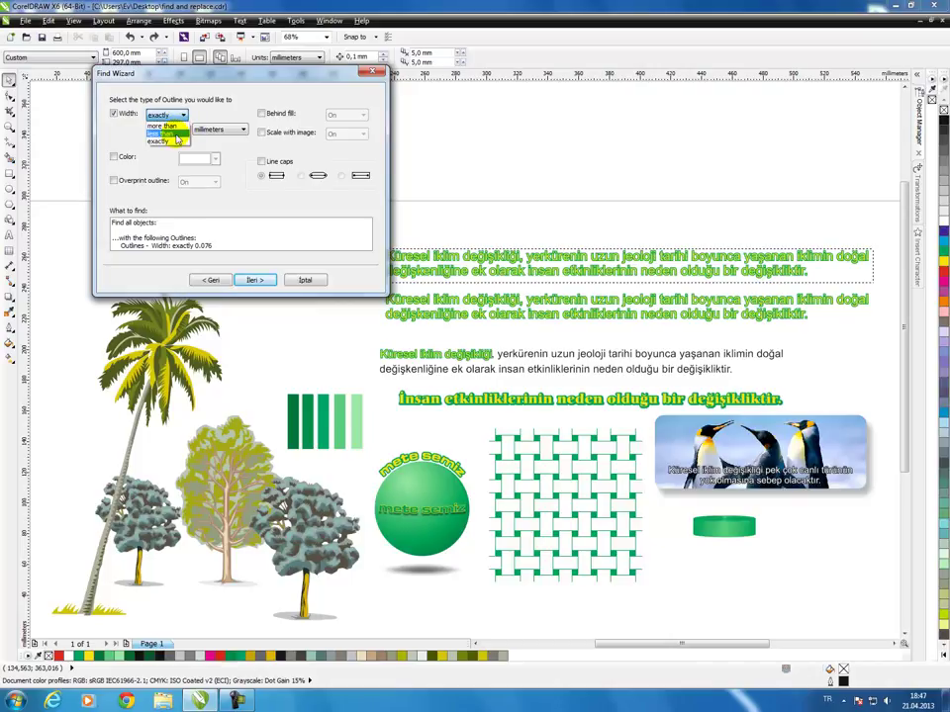
left_click(173, 141)
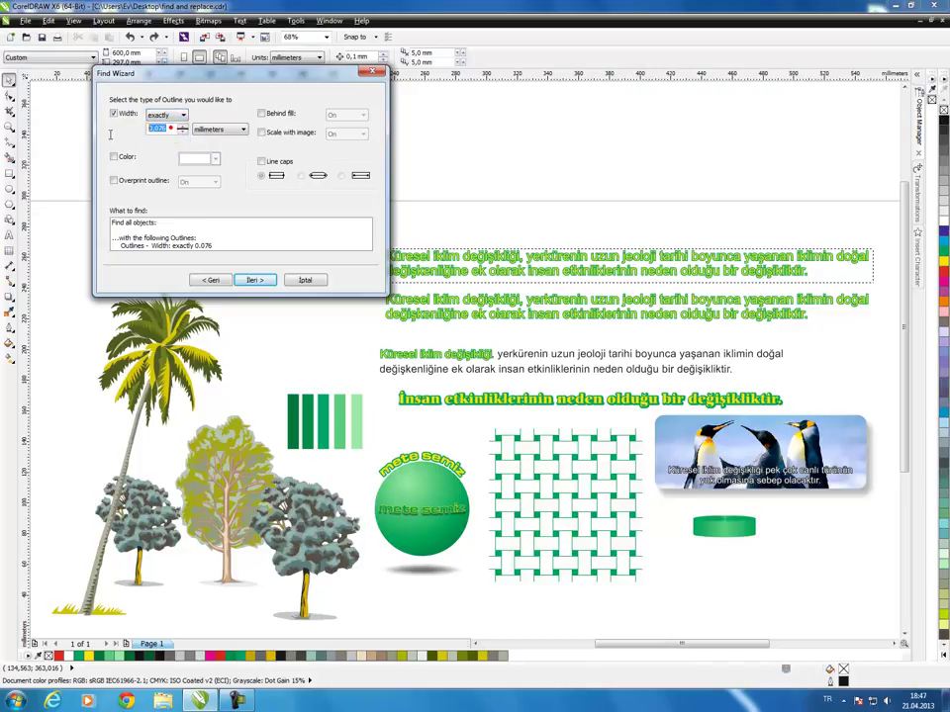
left_click_drag(145, 129, 188, 156)
type("1")
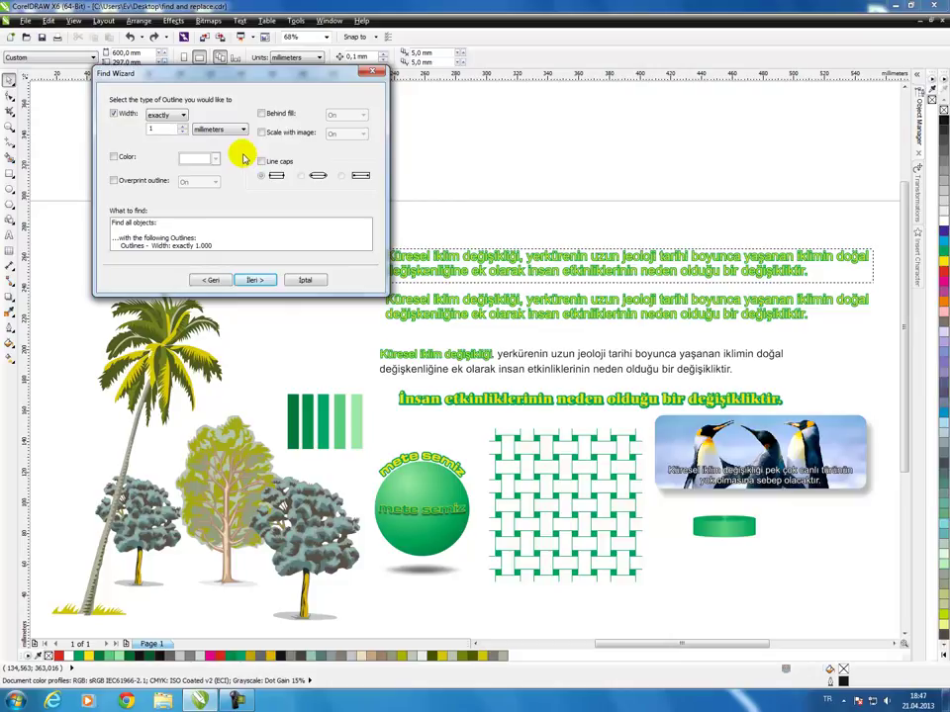
left_click(255, 280)
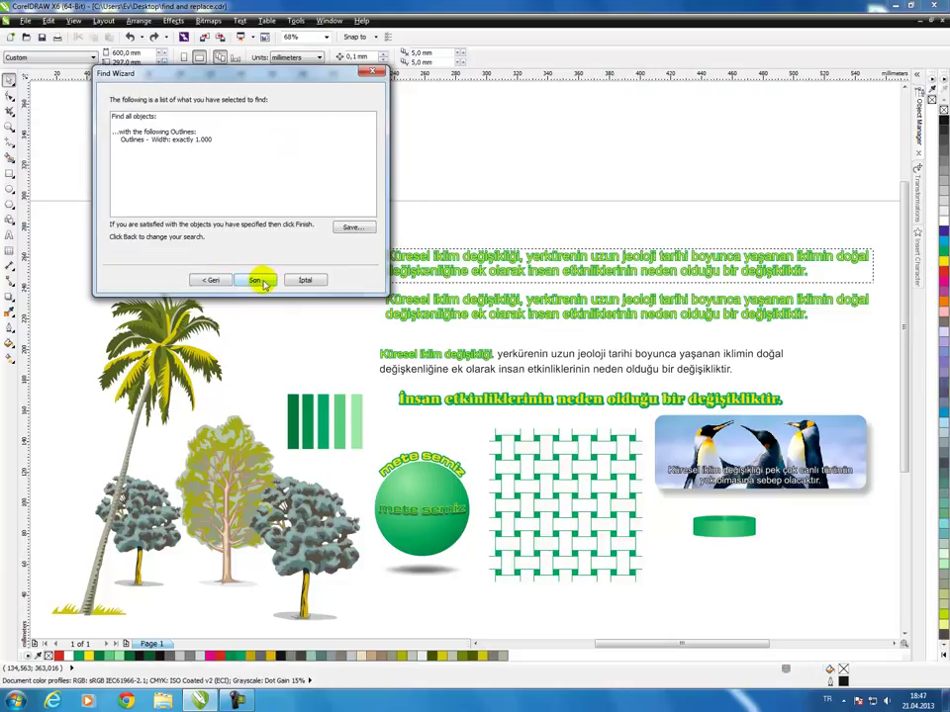
left_click(255, 281)
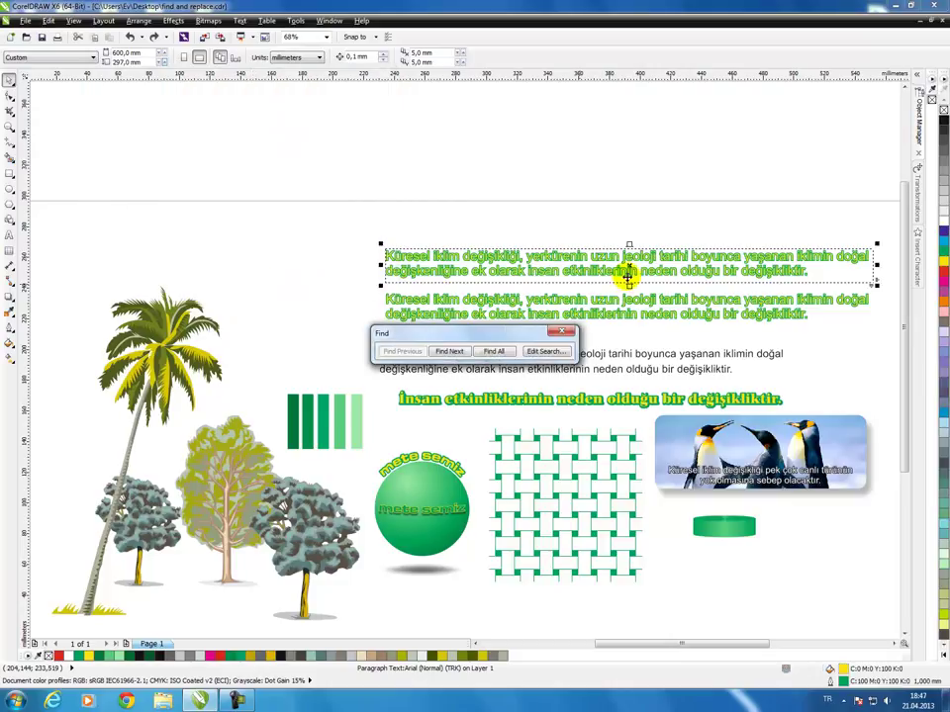
Step: Go through the objects with the matching outline width, dismiss the end-of-search message and close the search
left_click_drag(519, 327, 229, 138)
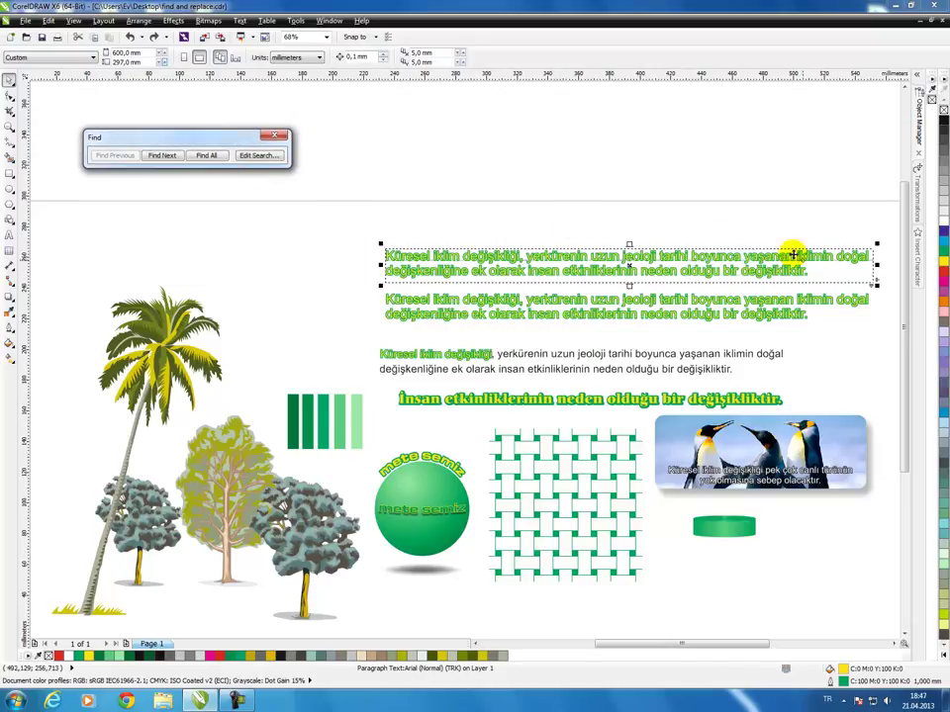
left_click(162, 155)
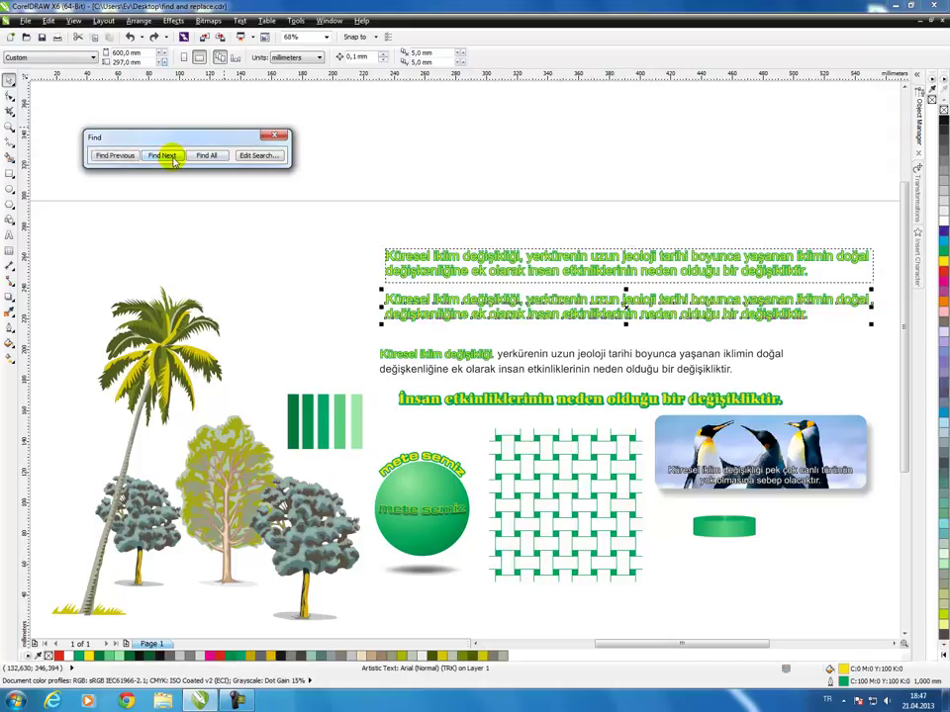
left_click(164, 157)
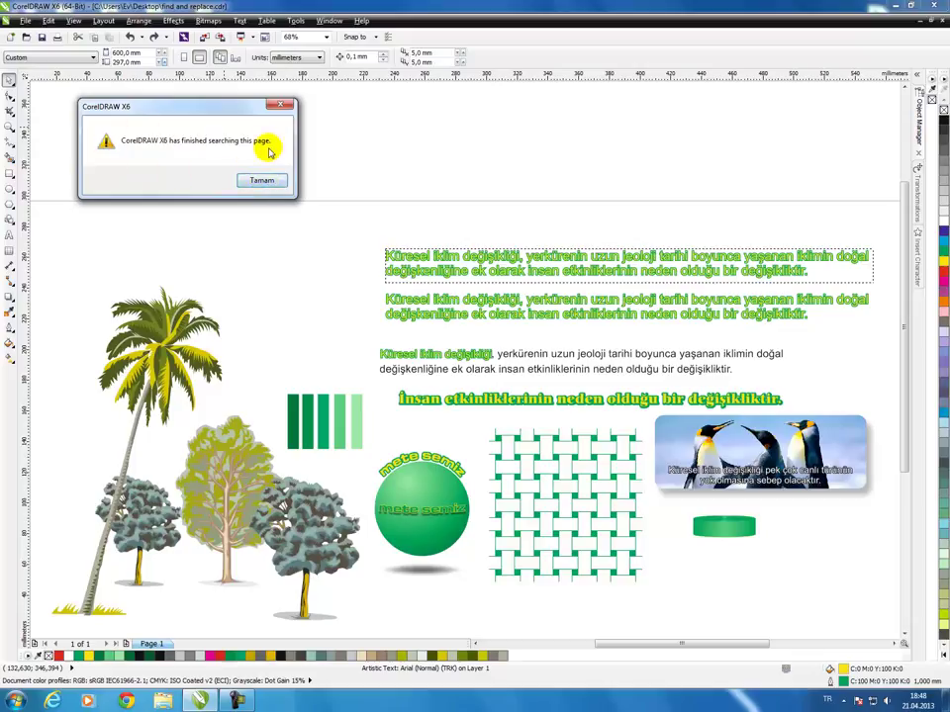
left_click(261, 183)
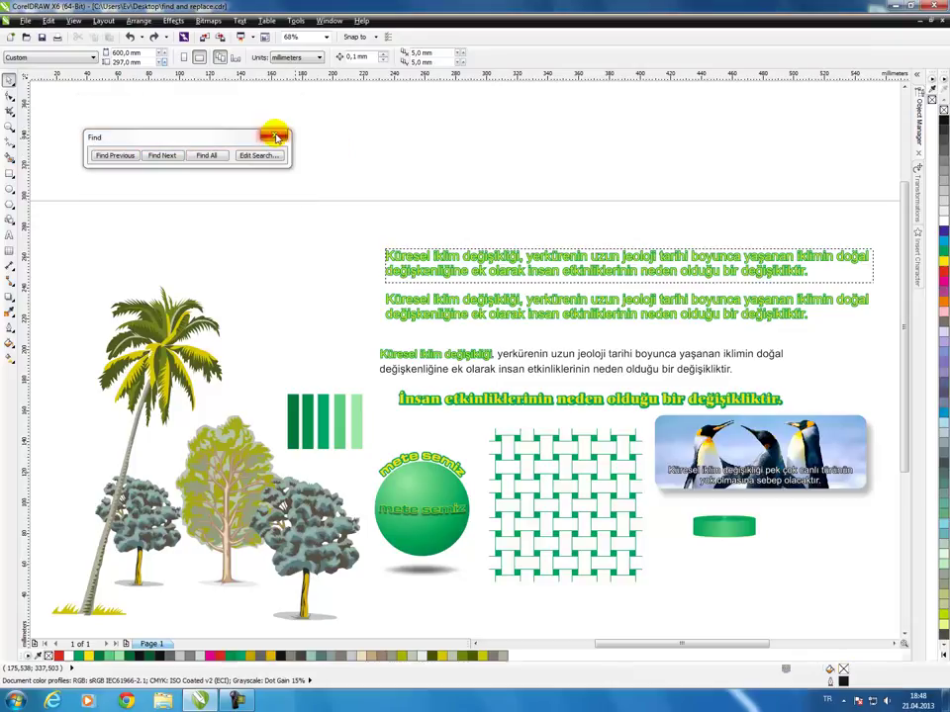
left_click(278, 139)
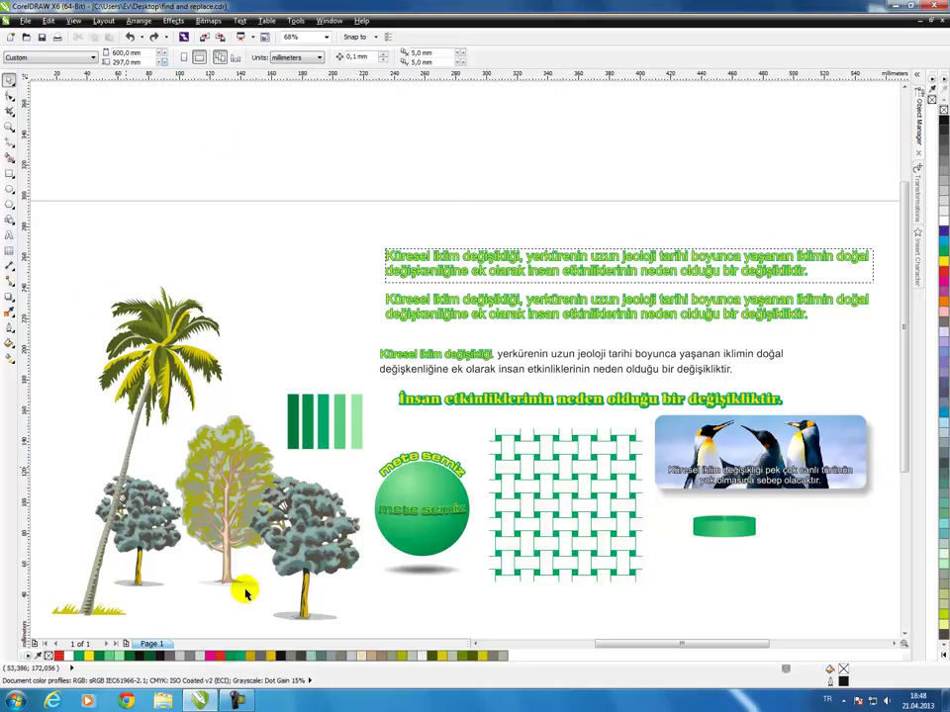
Step: Begin another new object search and proceed to its property criteria
left_click(48, 21)
mouse_move(89, 288)
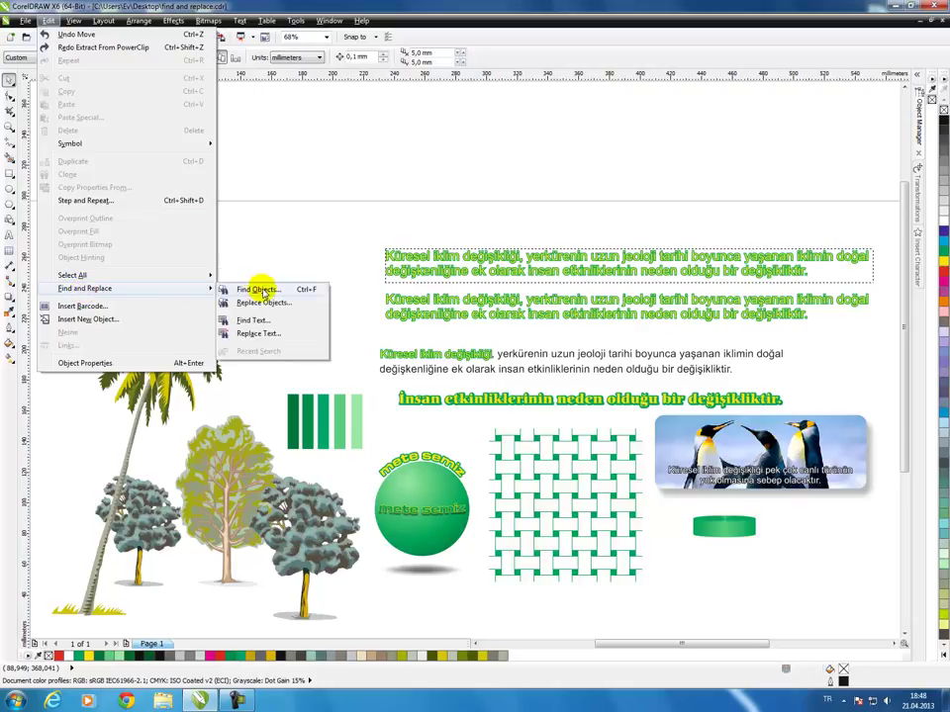
left_click(259, 292)
left_click_drag(500, 238, 545, 125)
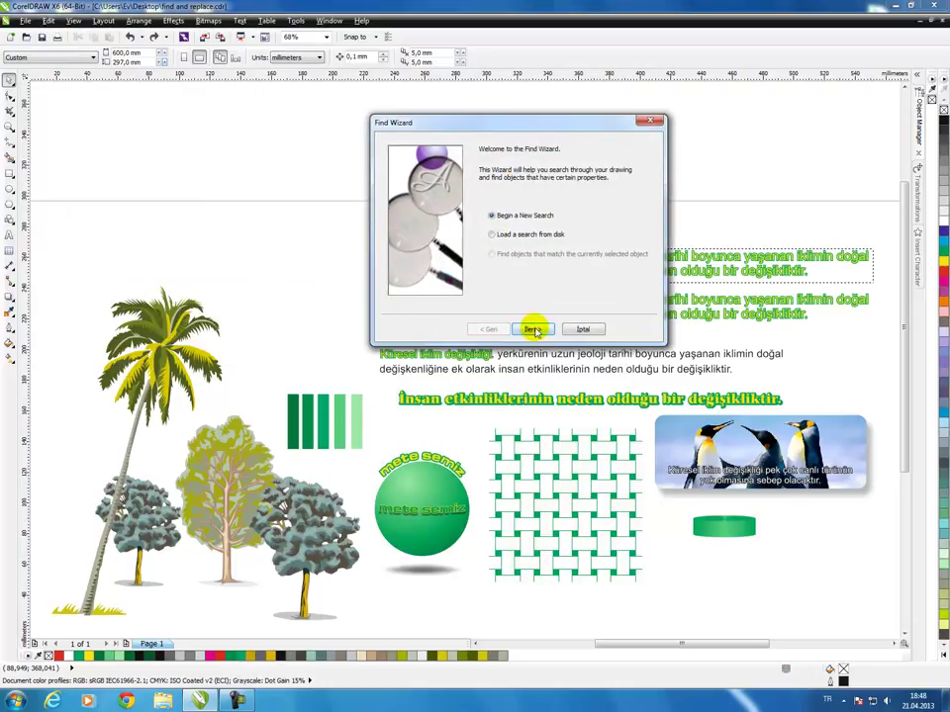
left_click(531, 328)
Step: Look through the fill, outline, special effect and object type criteria available for the search
left_click(526, 169)
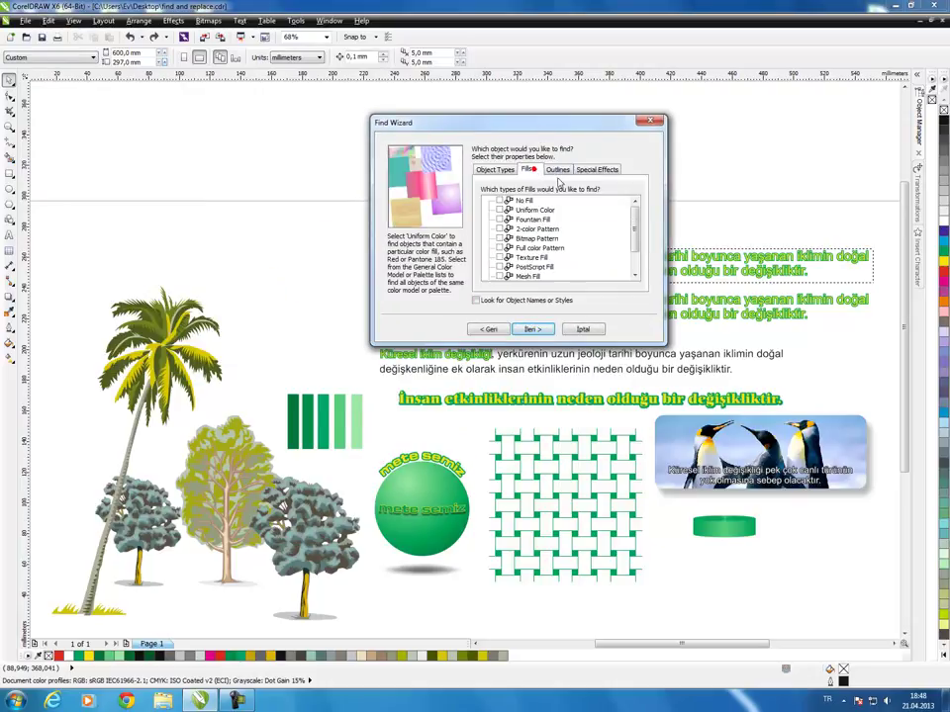
left_click(558, 170)
left_click(606, 167)
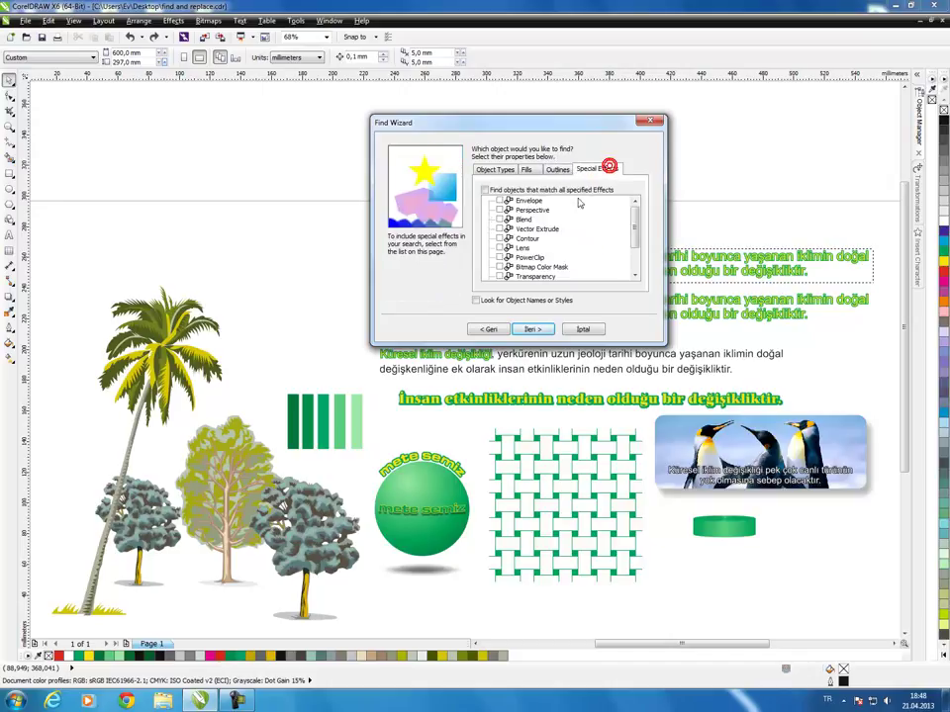
mouse_move(635, 227)
left_mouse_down()
mouse_move(628, 221)
mouse_move(632, 251)
mouse_move(635, 217)
left_mouse_up()
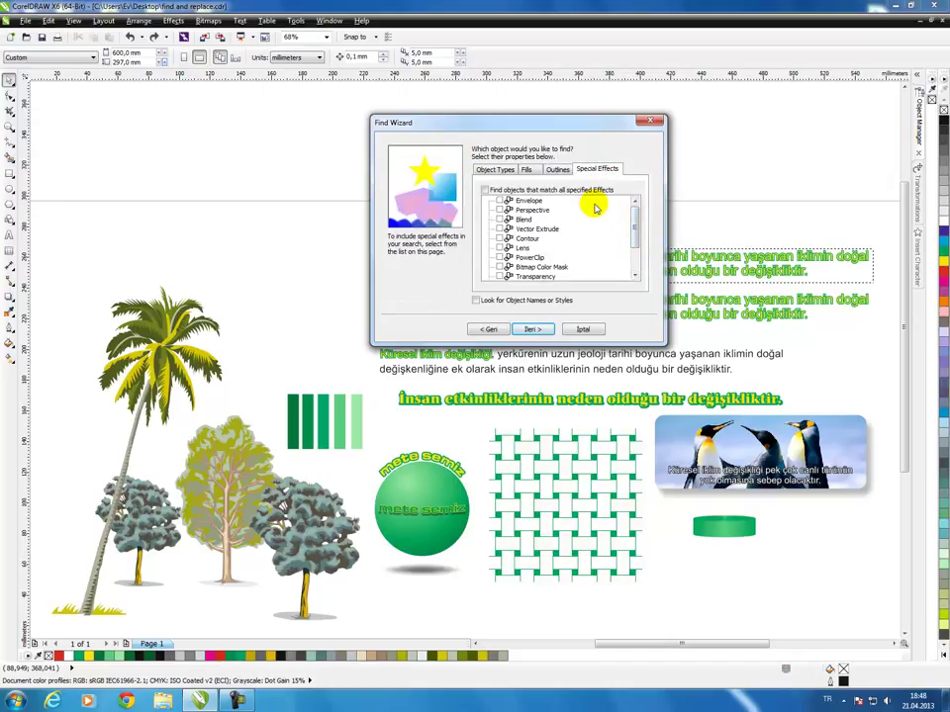
left_click(505, 170)
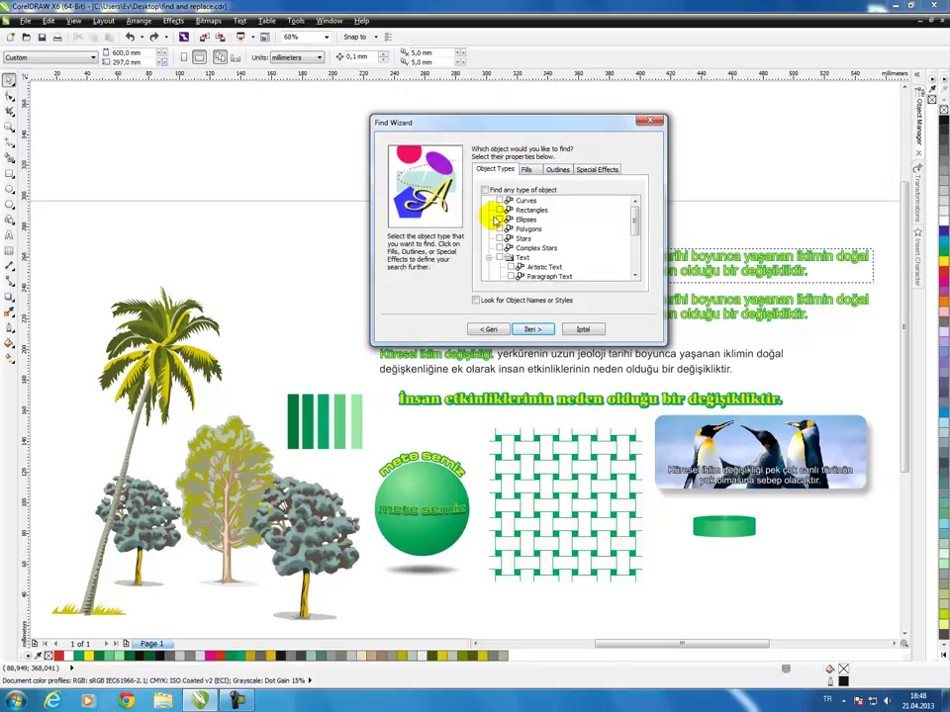
Step: Search the drawing for objects with any mesh fill, then close the search and clear the selection
left_click(527, 170)
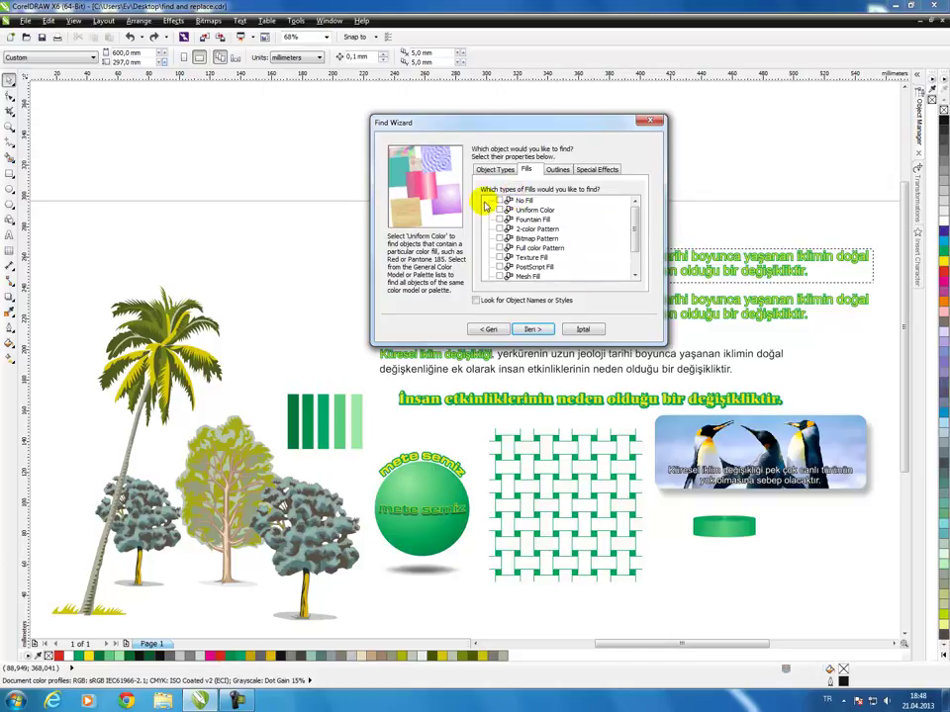
left_click(539, 329)
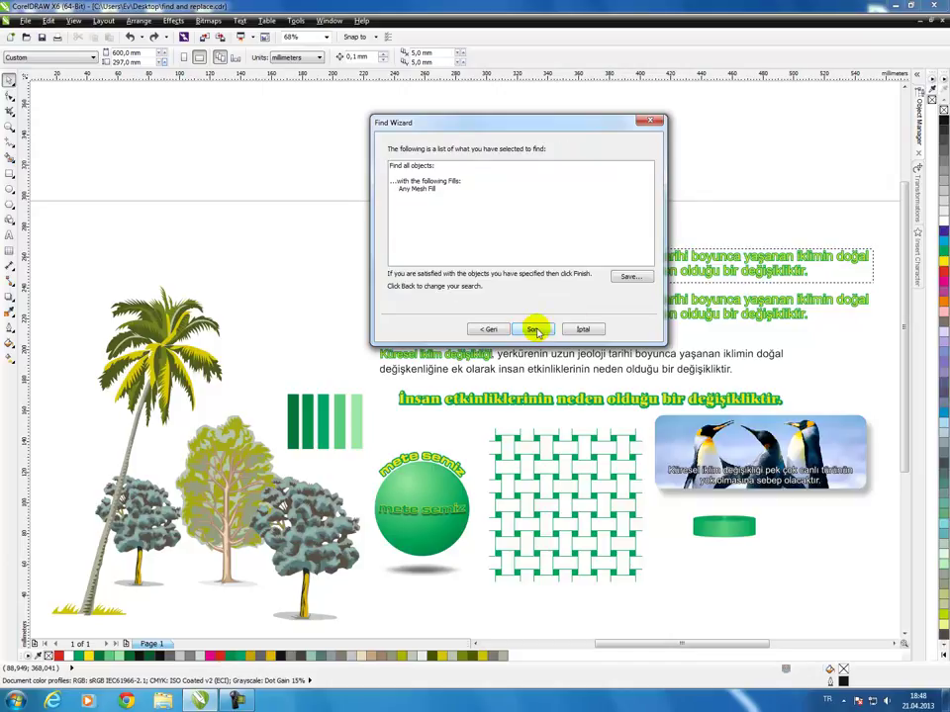
left_click(534, 330)
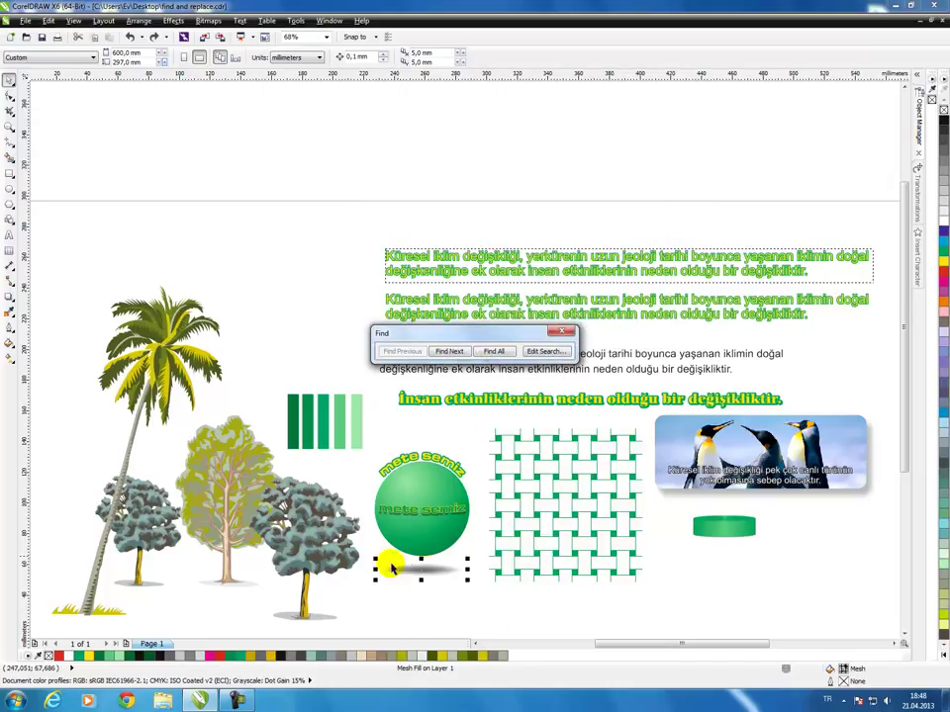
left_click(561, 334)
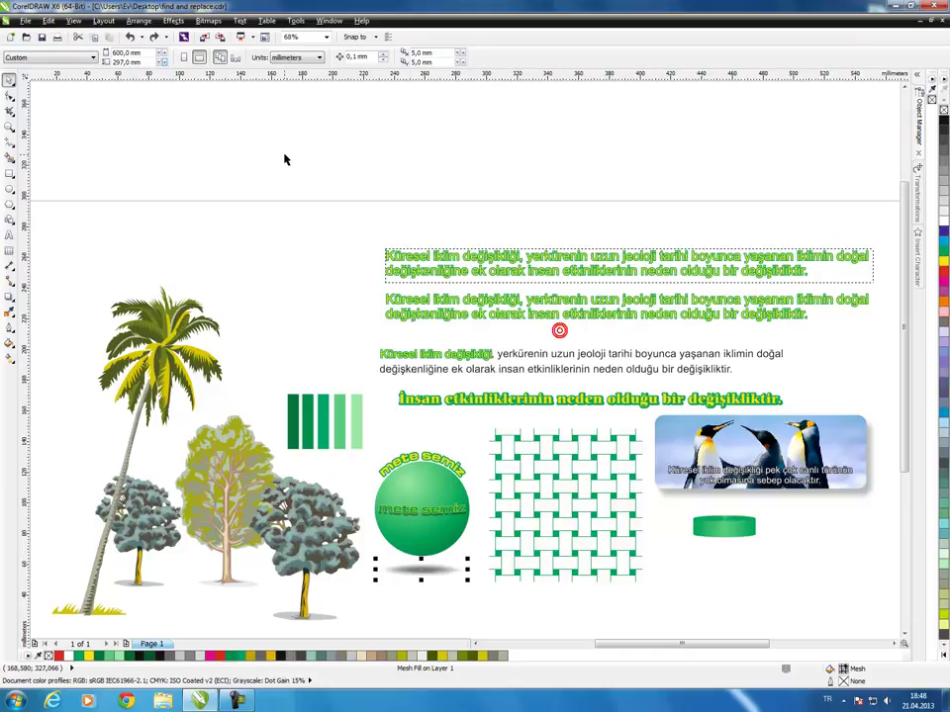
left_click(285, 155)
Step: Start an object replacement that replaces a color, applied to currently selected objects only, and proceed to the color settings
left_click(46, 22)
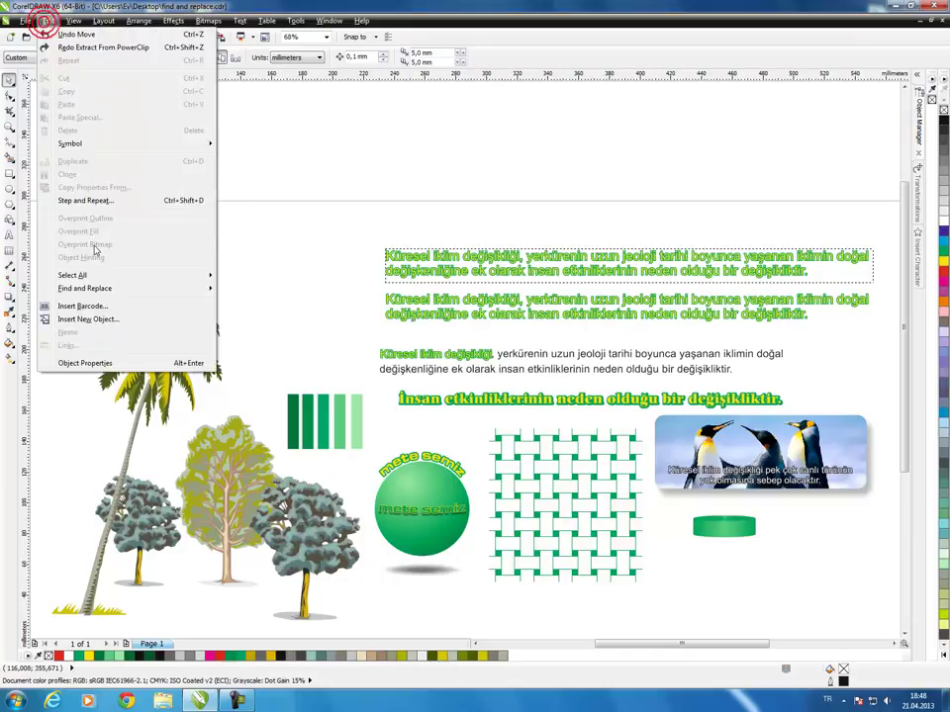
mouse_move(93, 289)
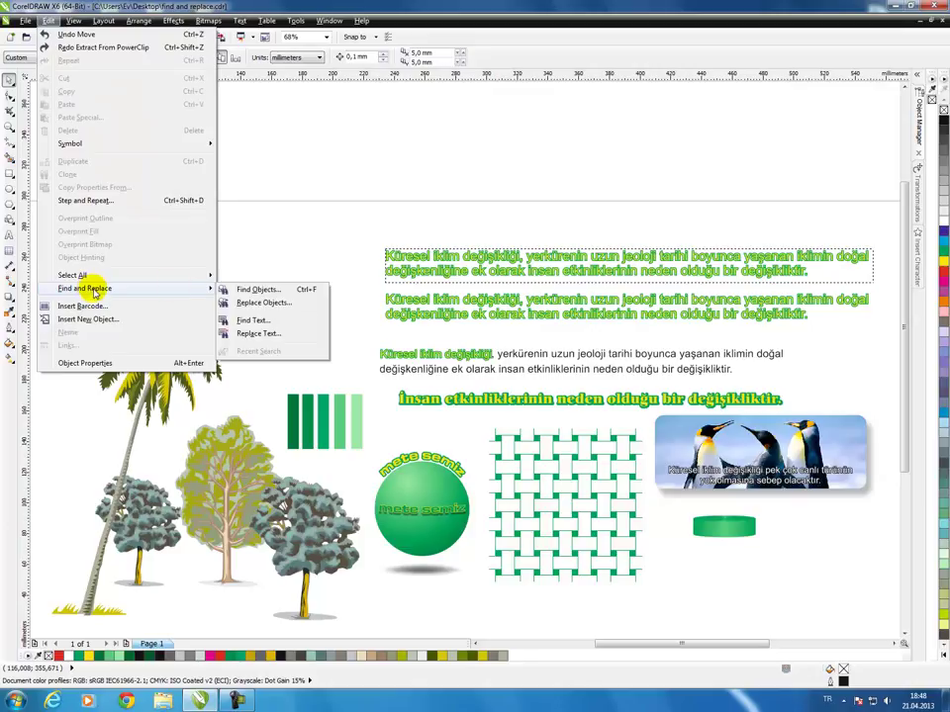
left_click(259, 304)
left_click_drag(543, 238, 756, 38)
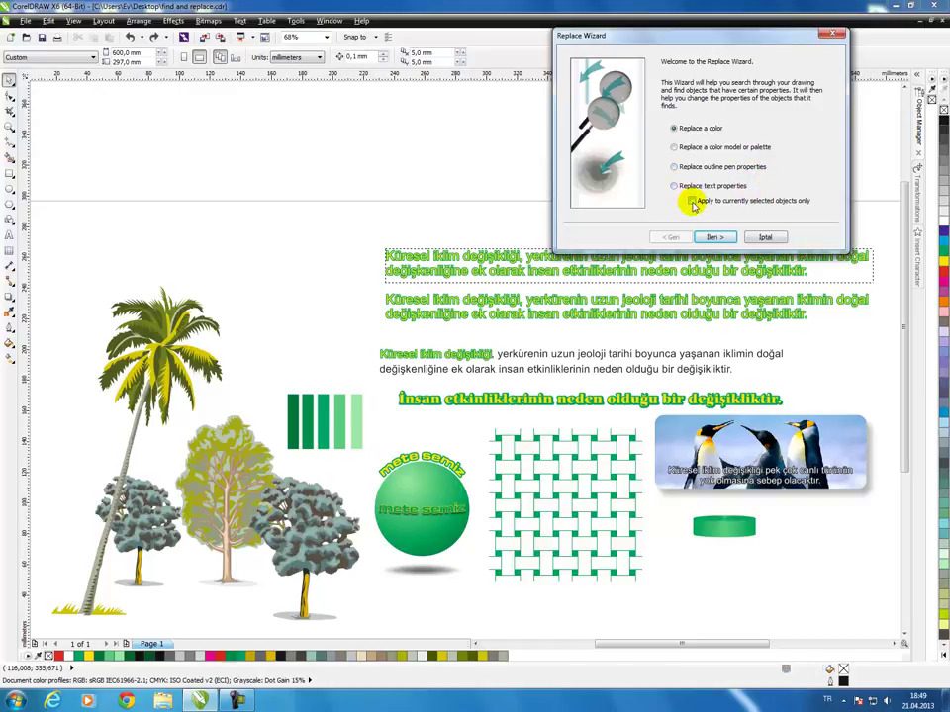
left_click(692, 201)
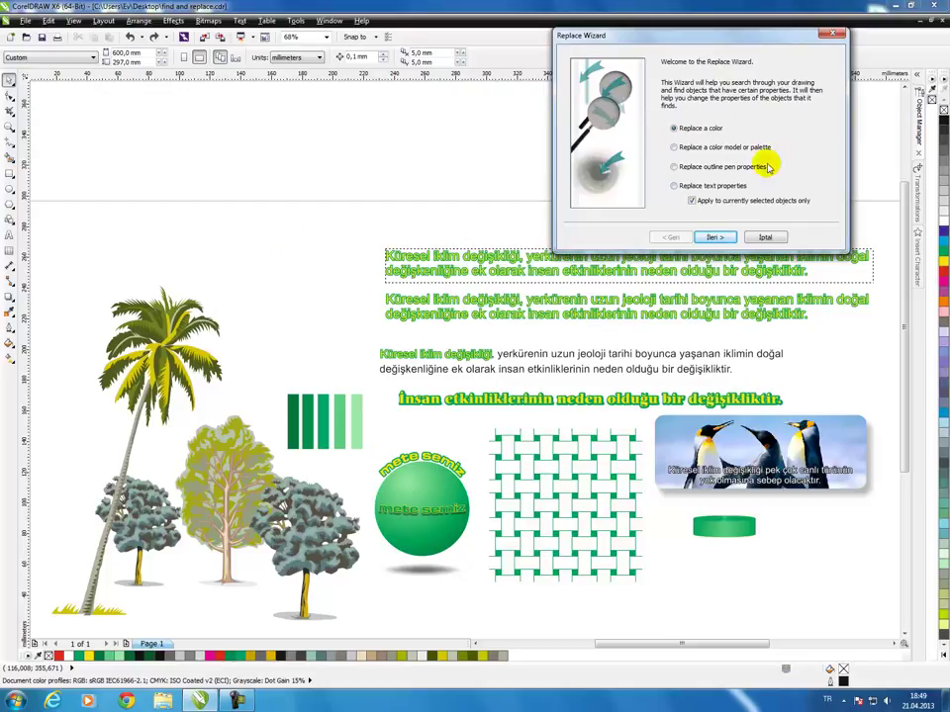
left_click(715, 237)
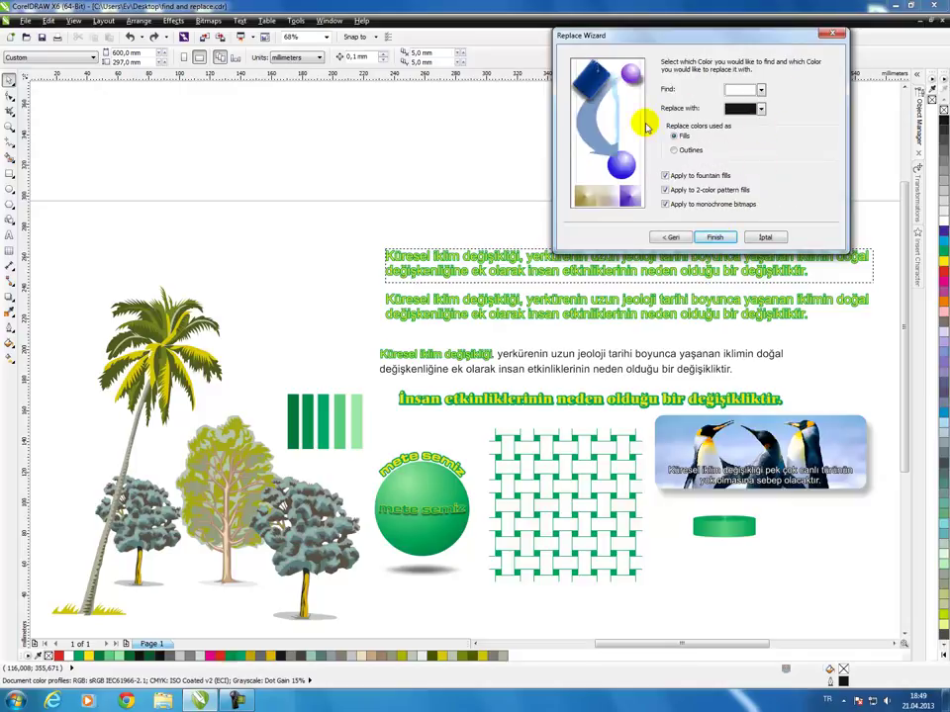
Step: Set green as the fill color to find and magenta as its replacement, and run the search on the selected objects
left_click(761, 91)
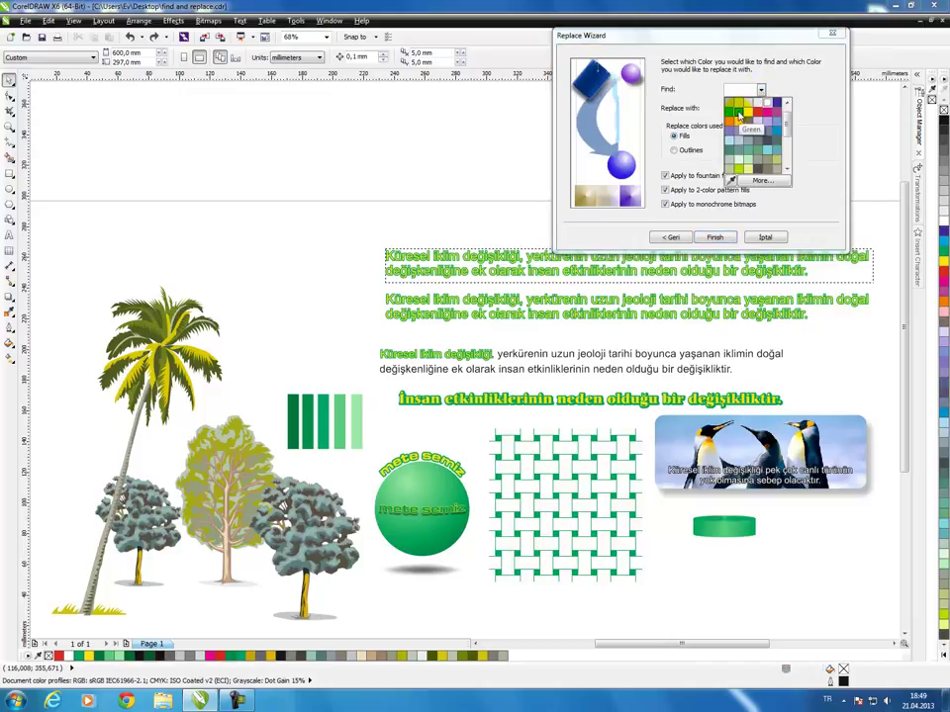
left_click(738, 117)
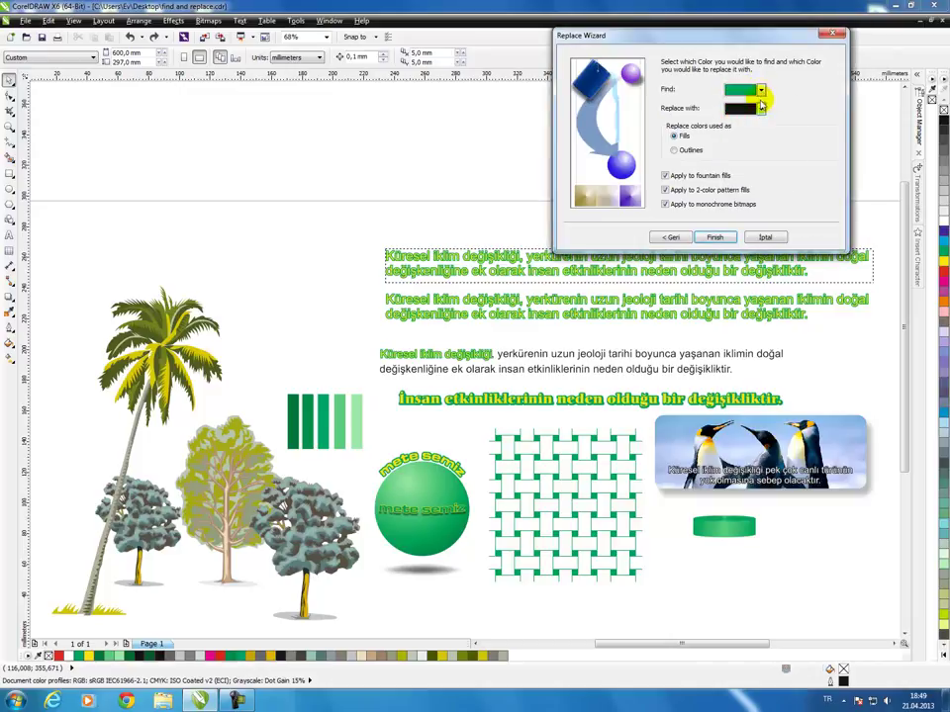
left_click(759, 108)
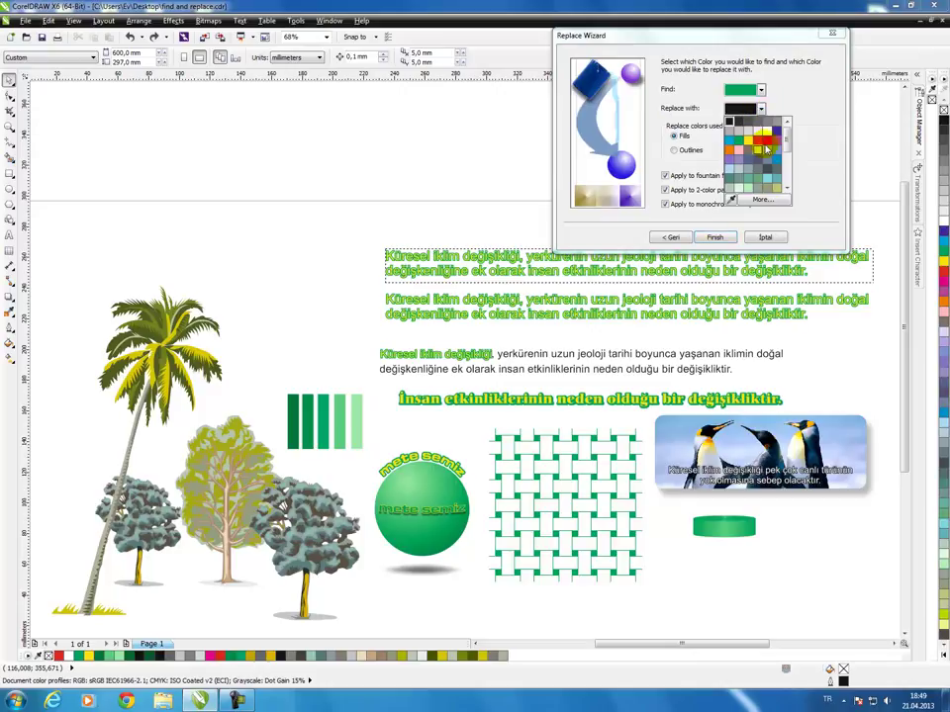
left_click(768, 143)
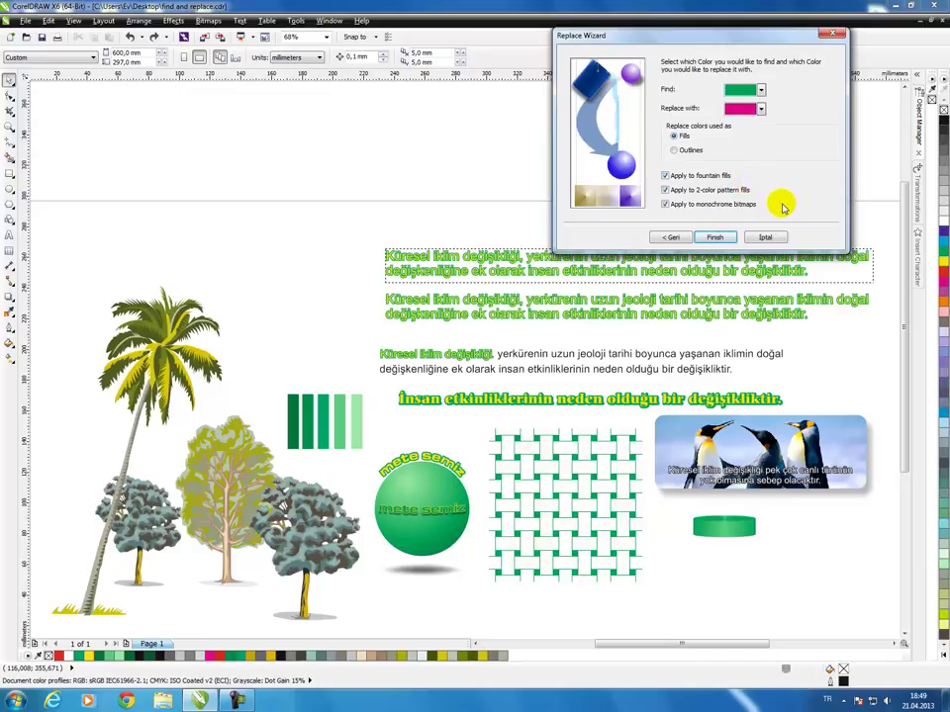
left_click(714, 237)
Step: Dismiss the search message, try to find and replace all matching objects, and close the replacement
left_click_drag(539, 307, 310, 137)
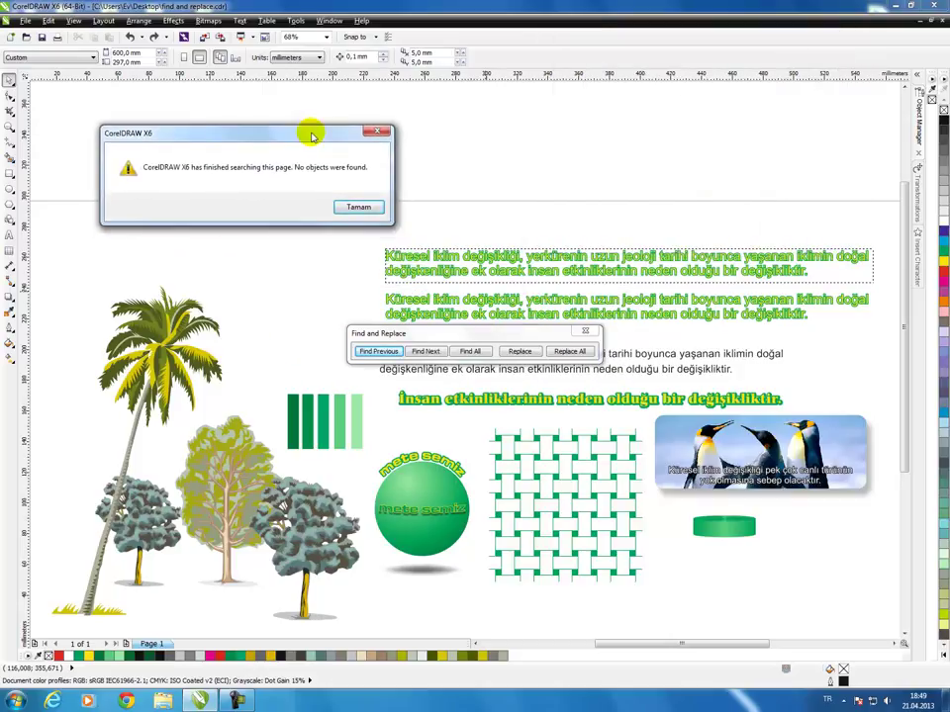
left_click(351, 207)
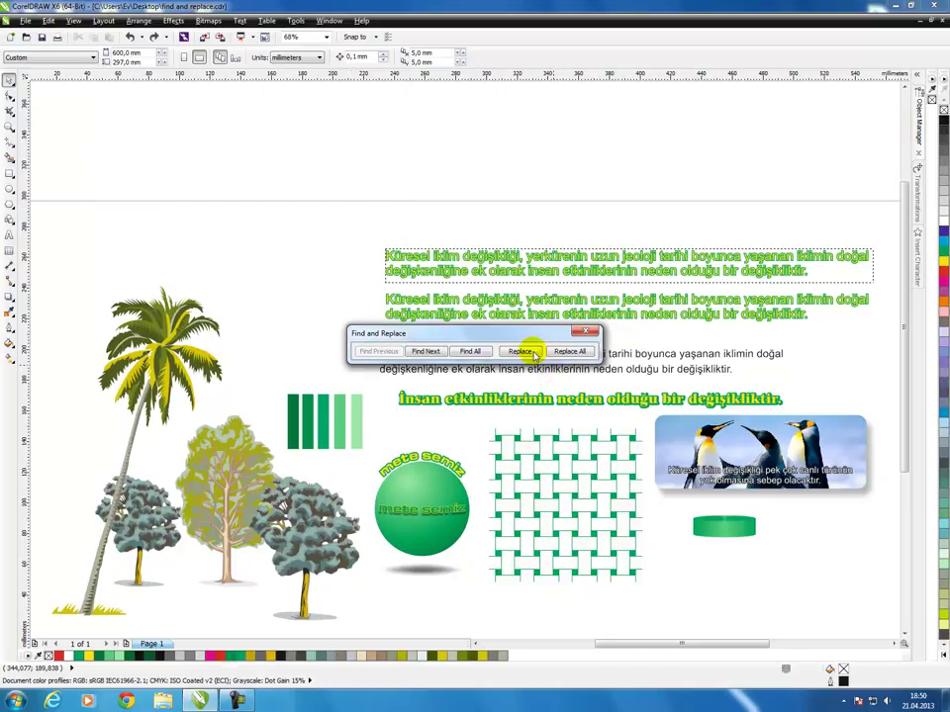
left_click(474, 353)
left_click(575, 374)
left_click(581, 352)
left_click(586, 331)
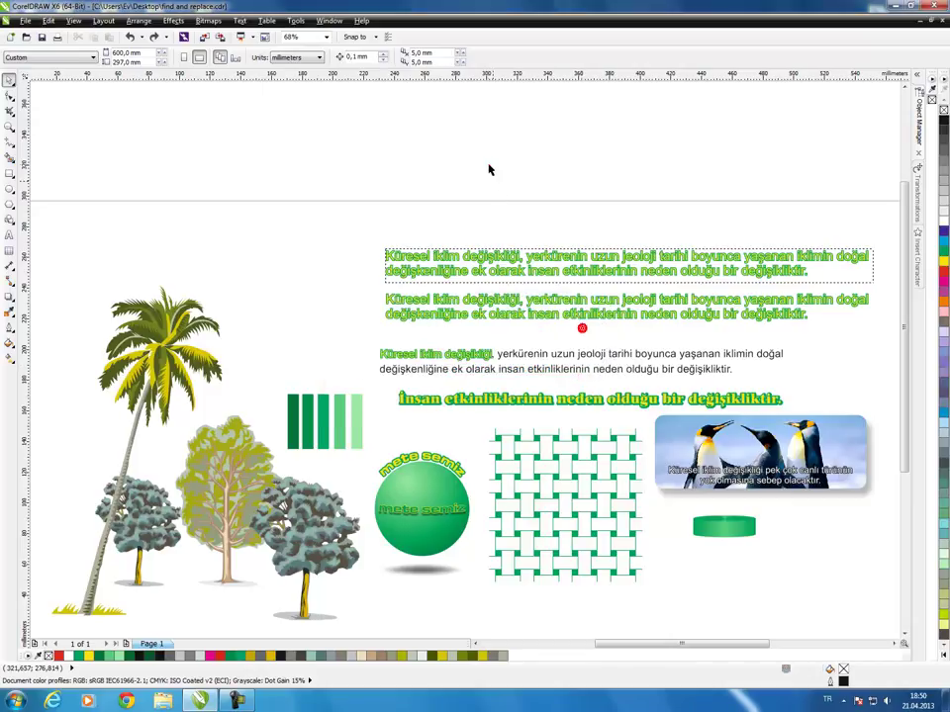
Step: Start a new color replacement without limiting it to selected objects and proceed to the color settings
left_click(48, 21)
mouse_move(99, 288)
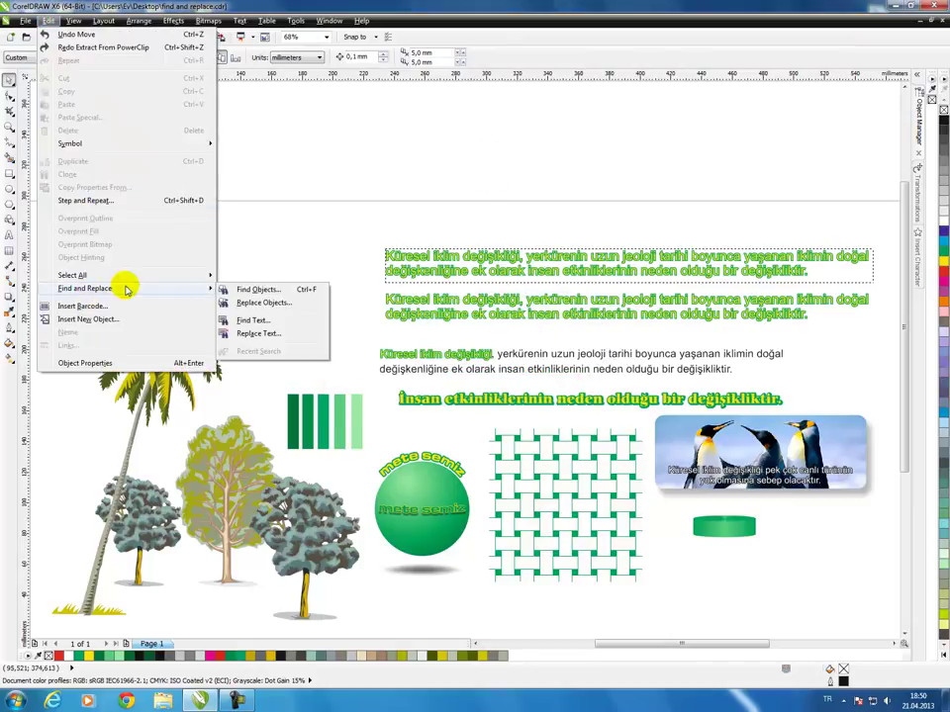
left_click(273, 305)
left_click_drag(573, 240, 757, 95)
left_click(669, 299)
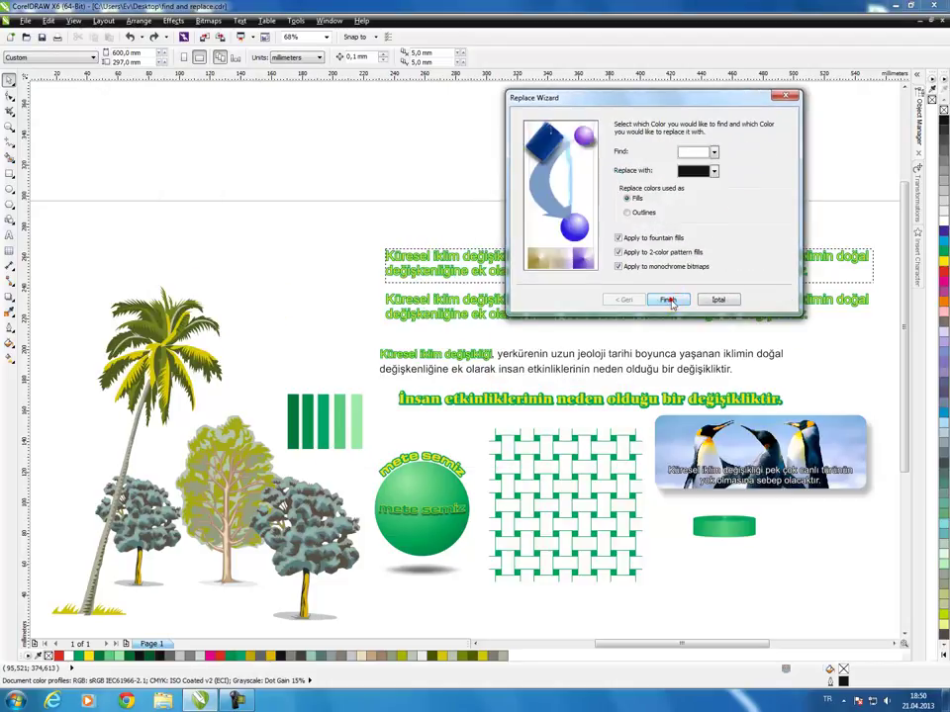
Step: Choose green as the color to find and magenta as the replacement for fills, and run the search
left_click(713, 152)
left_click(696, 178)
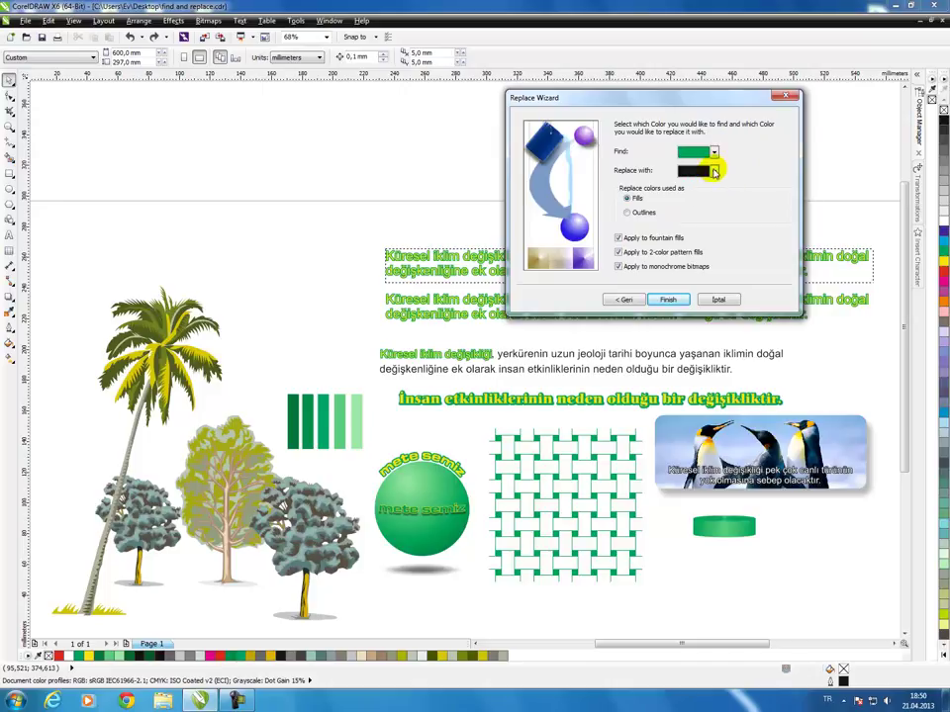
left_click(713, 171)
left_click(719, 201)
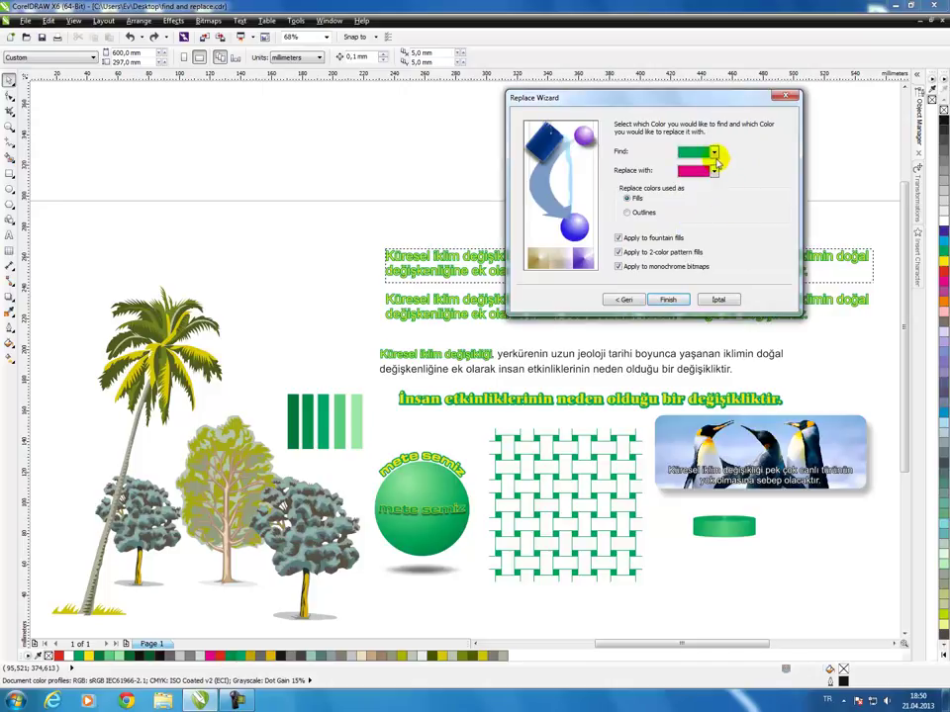
left_click(714, 153)
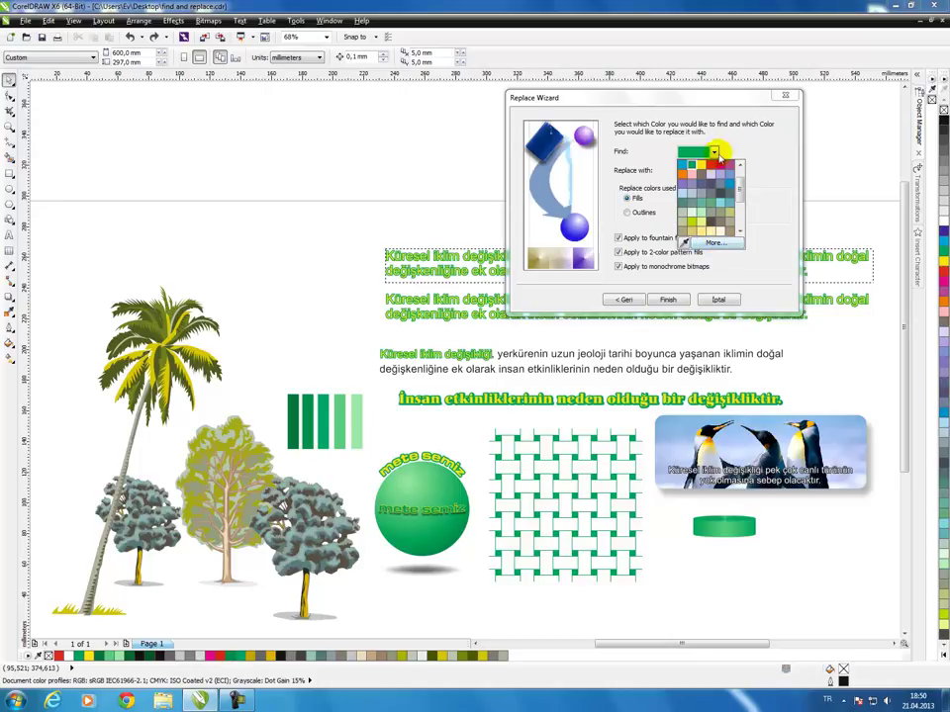
left_click(714, 154)
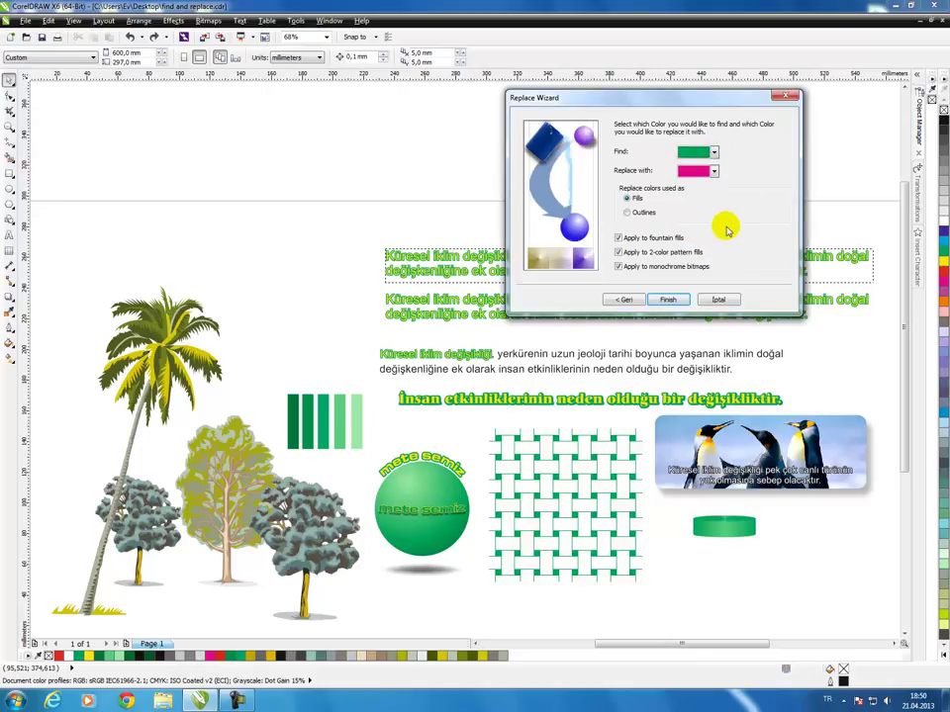
left_click(668, 301)
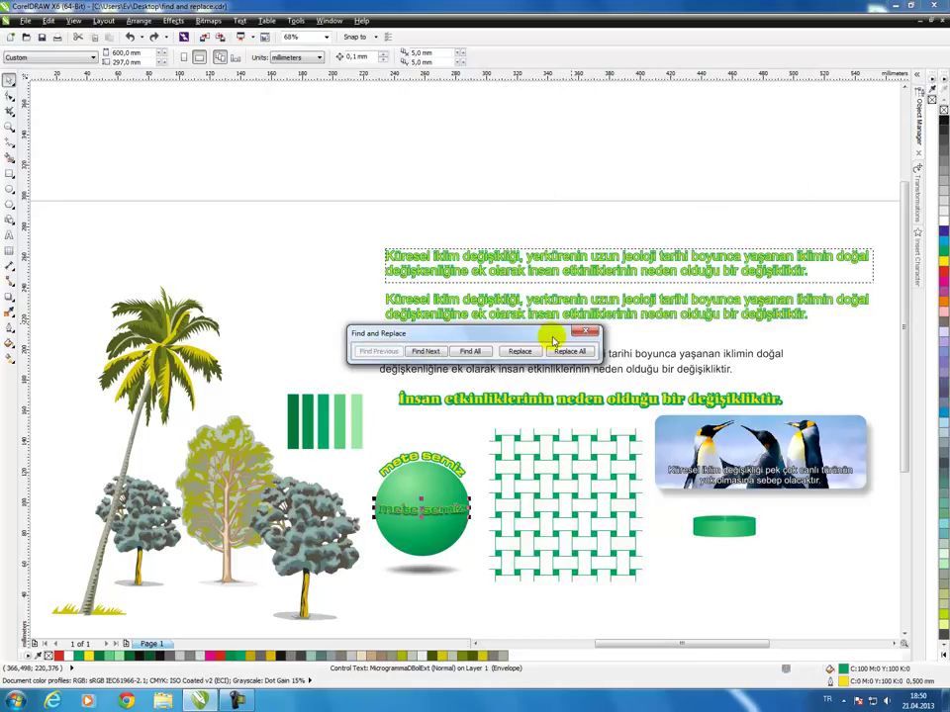
Step: Replace the green in the matching objects one at a time until the search ends, then close the replacement
left_click_drag(499, 334, 341, 127)
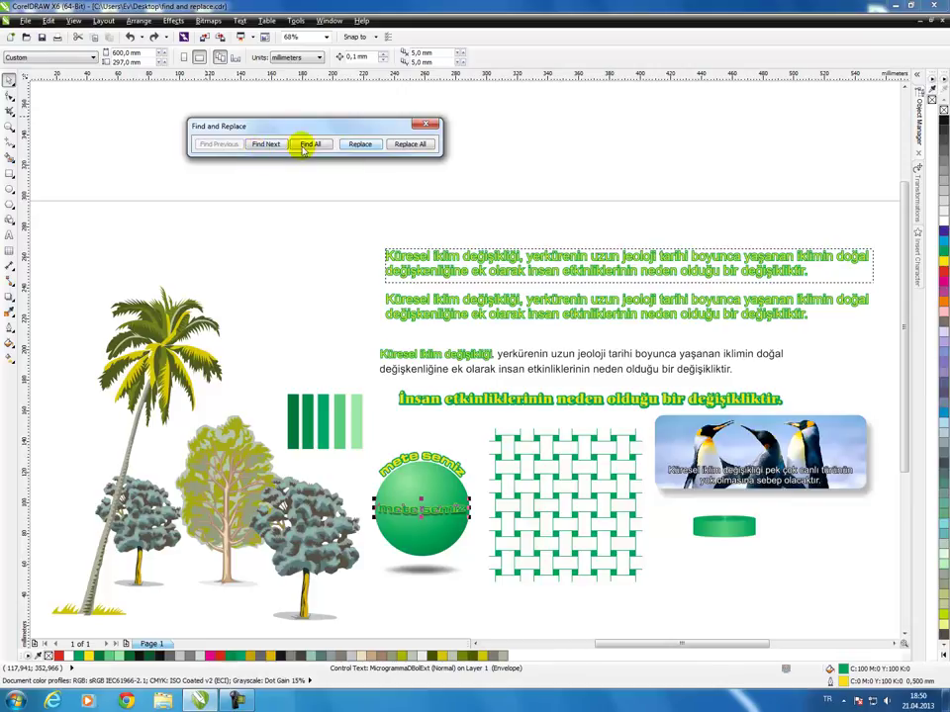
left_click(361, 144)
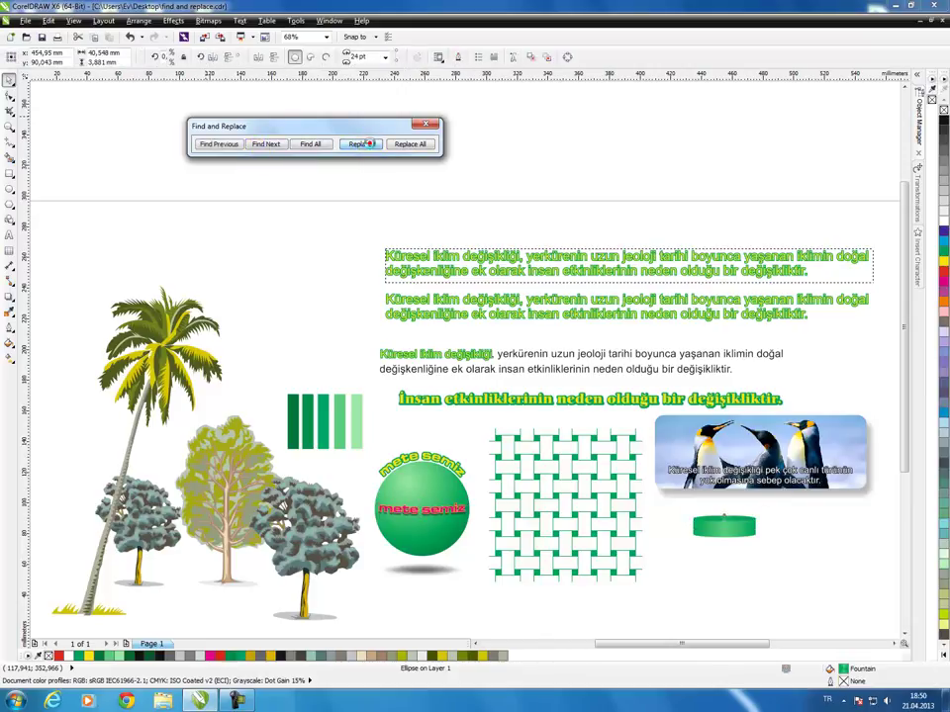
left_click(362, 145)
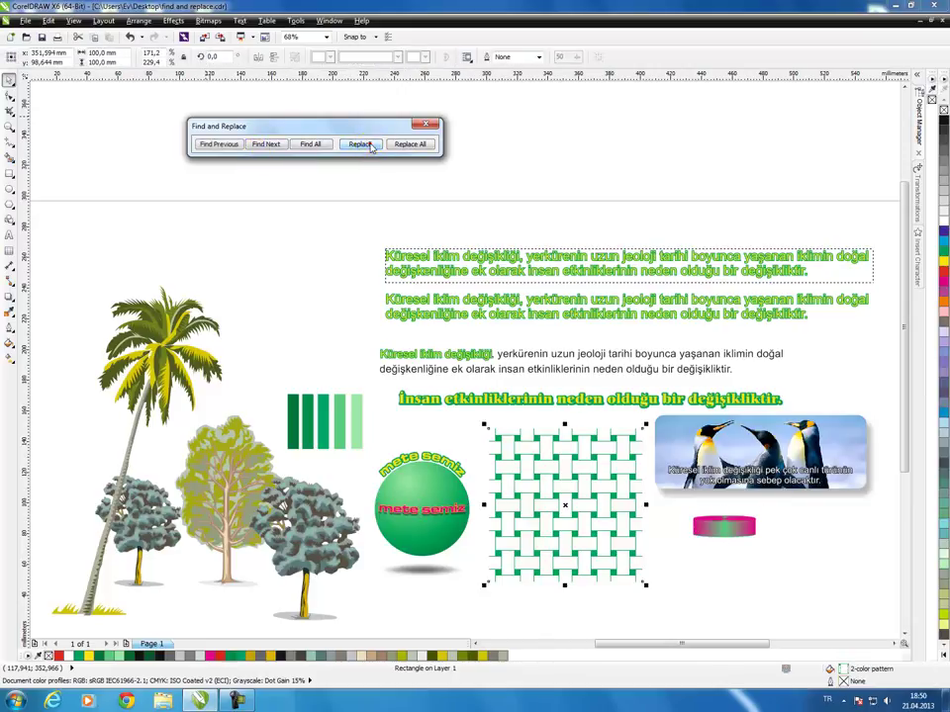
left_click(366, 145)
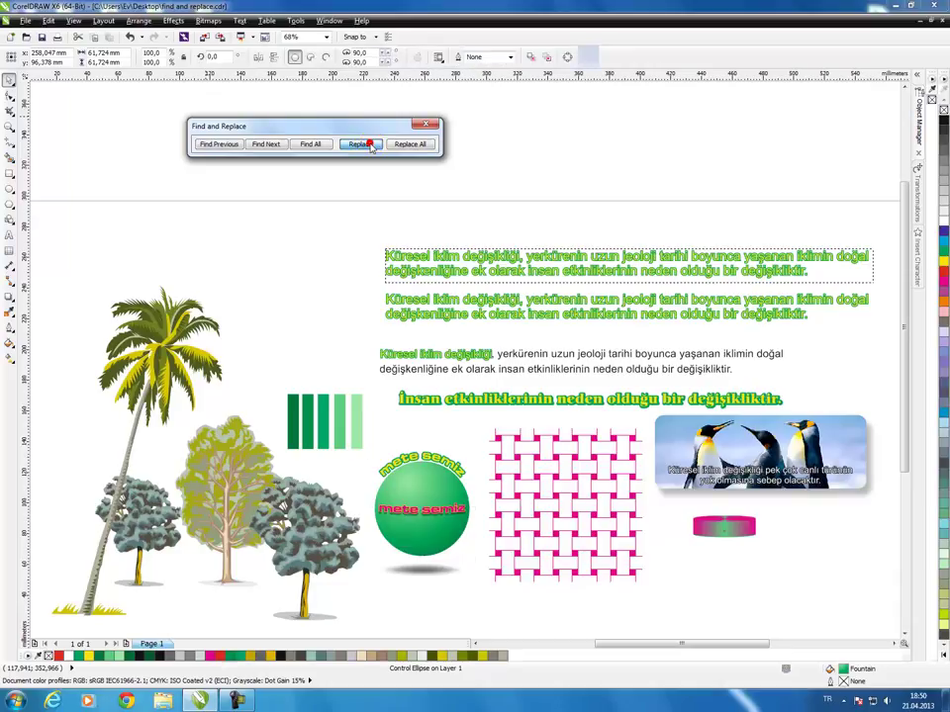
left_click(365, 145)
left_click(366, 144)
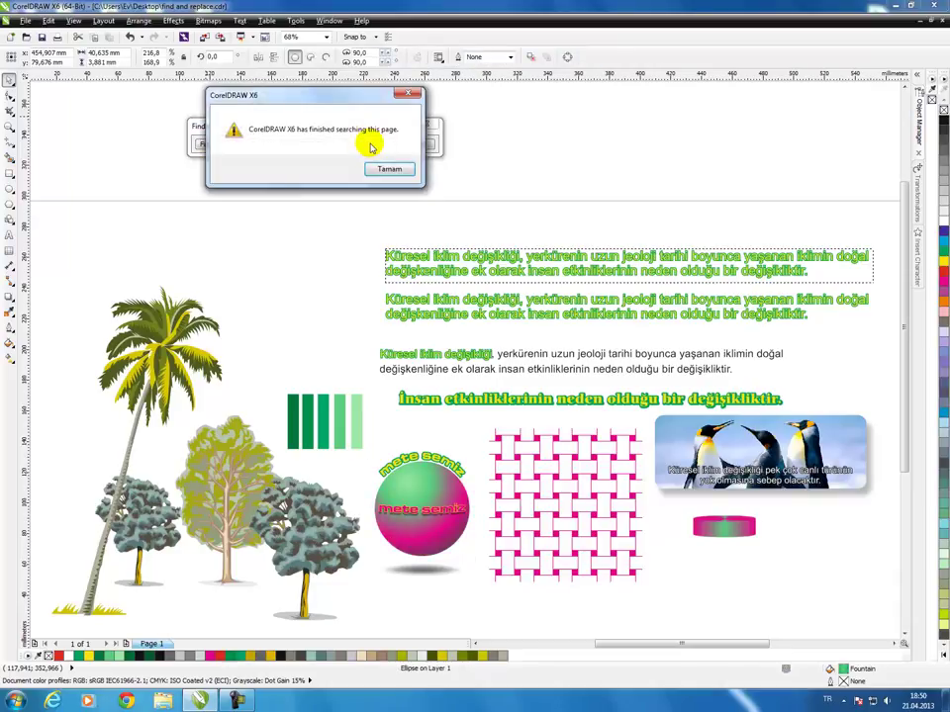
left_click(389, 170)
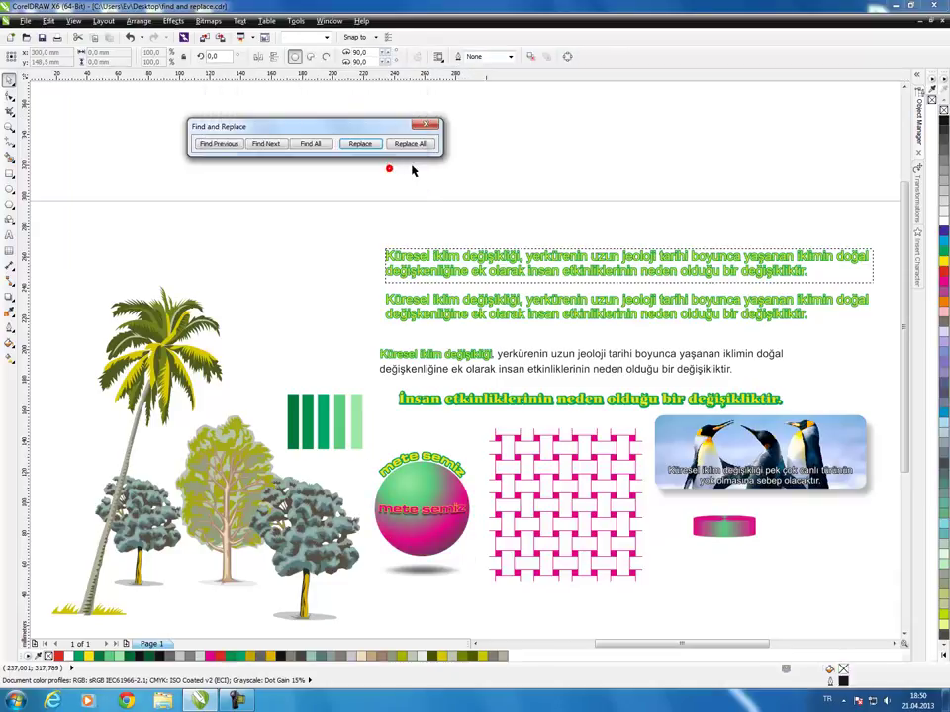
left_click(426, 125)
left_click(476, 164)
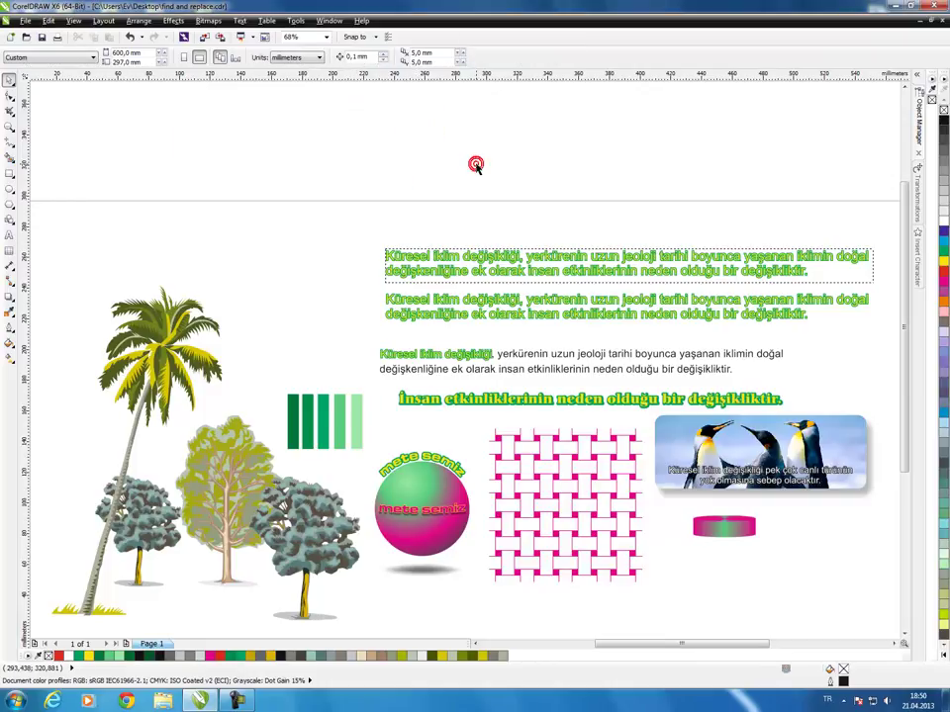
Step: Undo the green-to-magenta color replacements and clear the selection
key("ctrl+z")
key("ctrl+z")
key("ctrl+z")
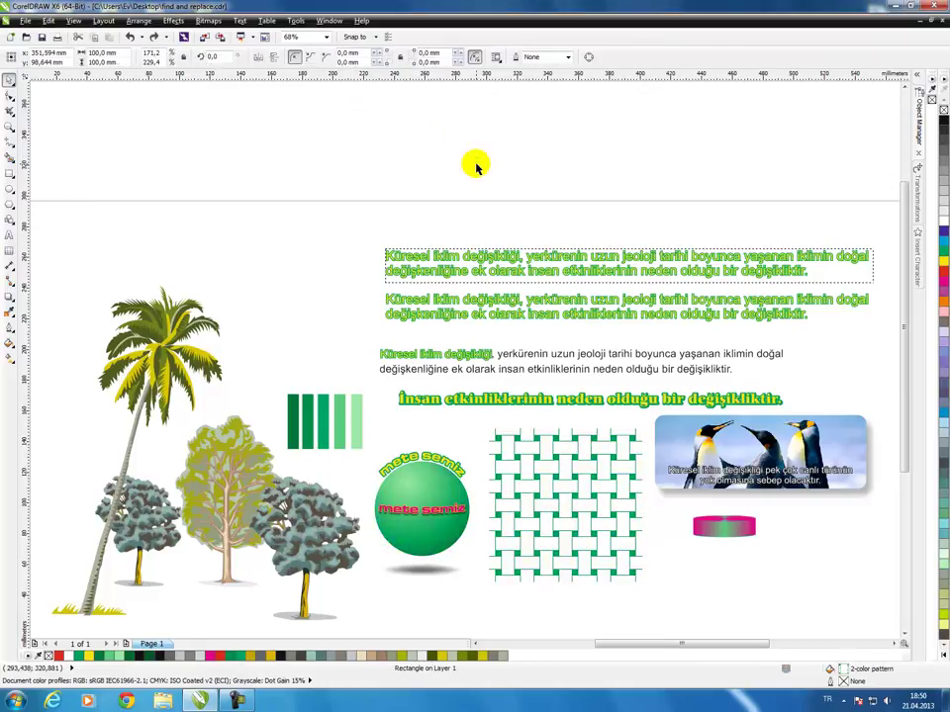
key("ctrl+z")
left_click(471, 159)
Step: Start a new object replacement for a color across the whole drawing and proceed to its color settings
left_click(47, 20)
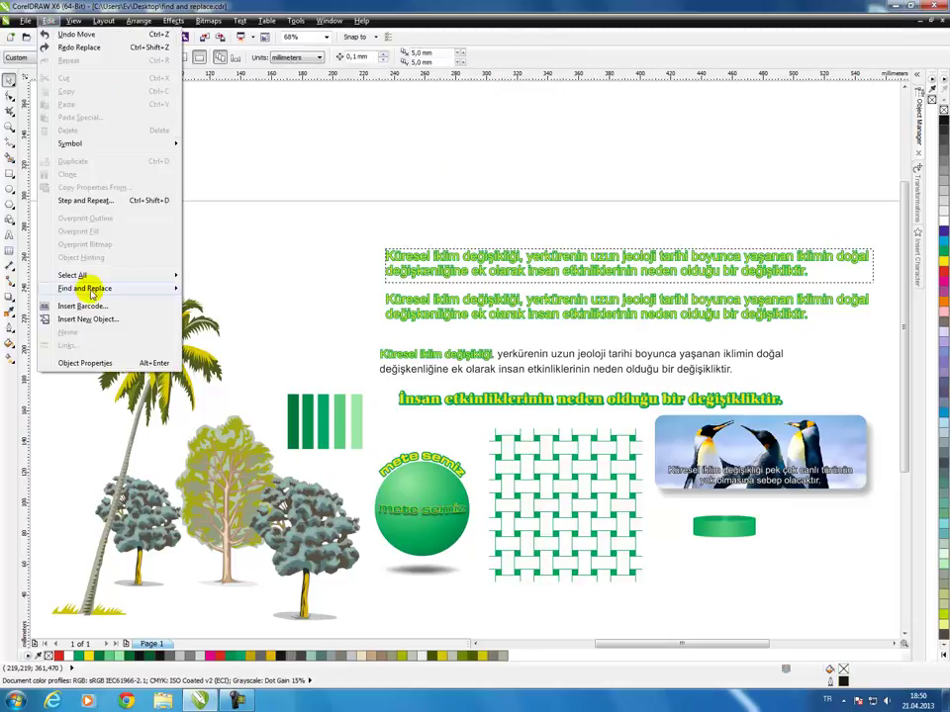
mouse_move(94, 288)
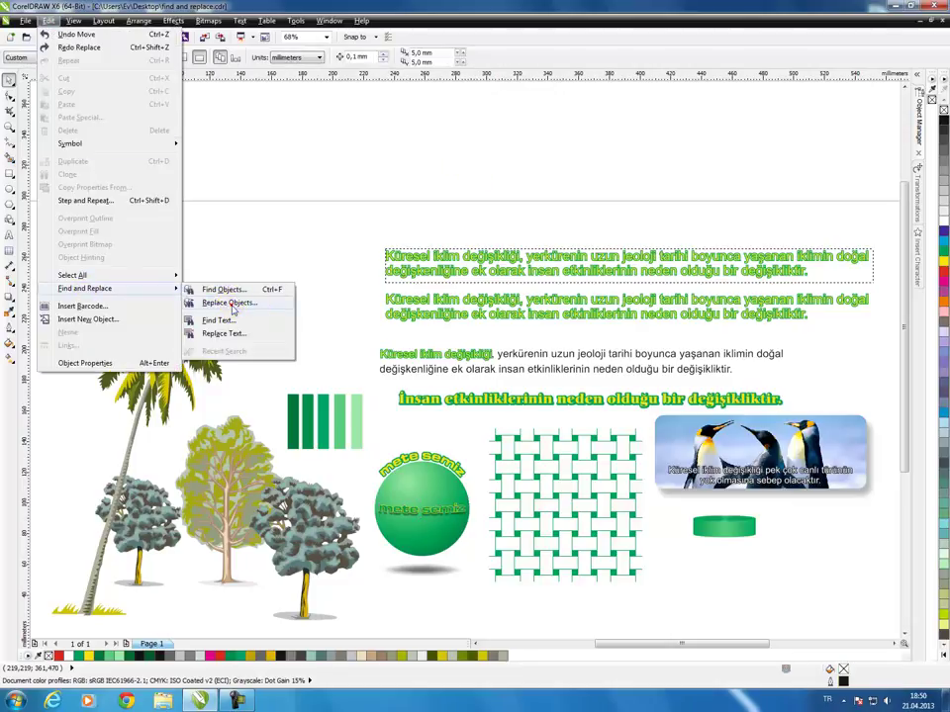
left_click(230, 302)
left_click_drag(508, 245, 695, 91)
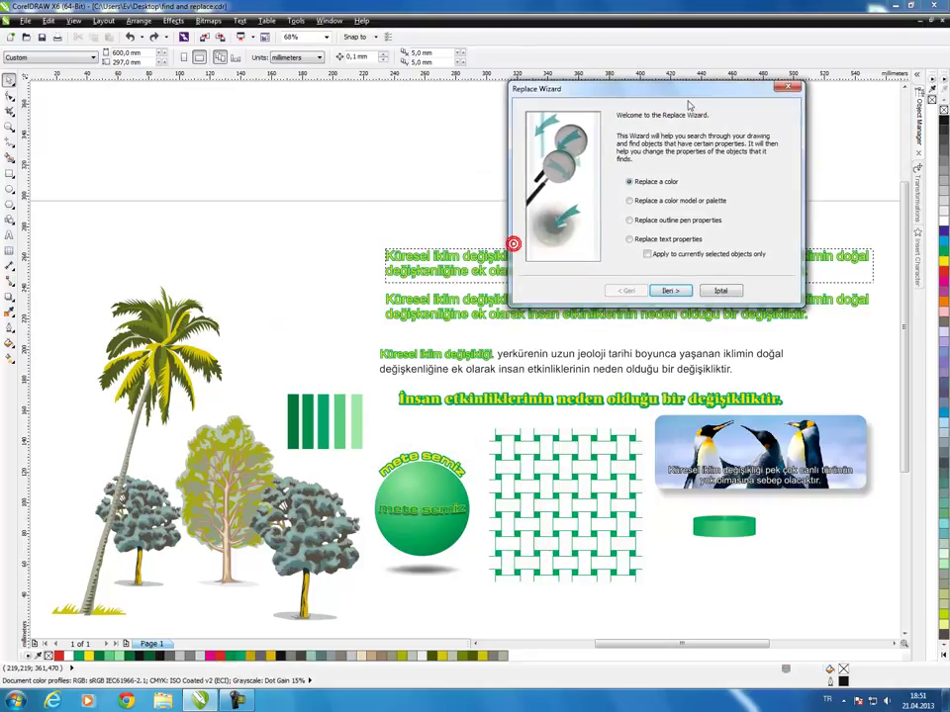
left_click(671, 291)
Step: Set the color to find to the RGB value 87, 79, 66
left_click(716, 143)
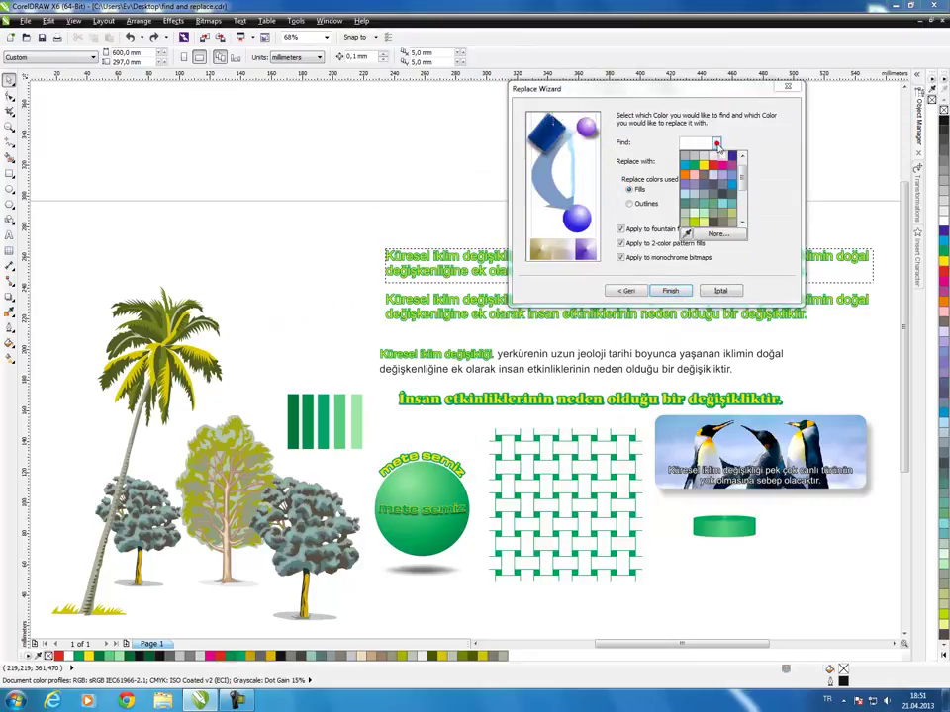
left_click(718, 236)
left_click(132, 162)
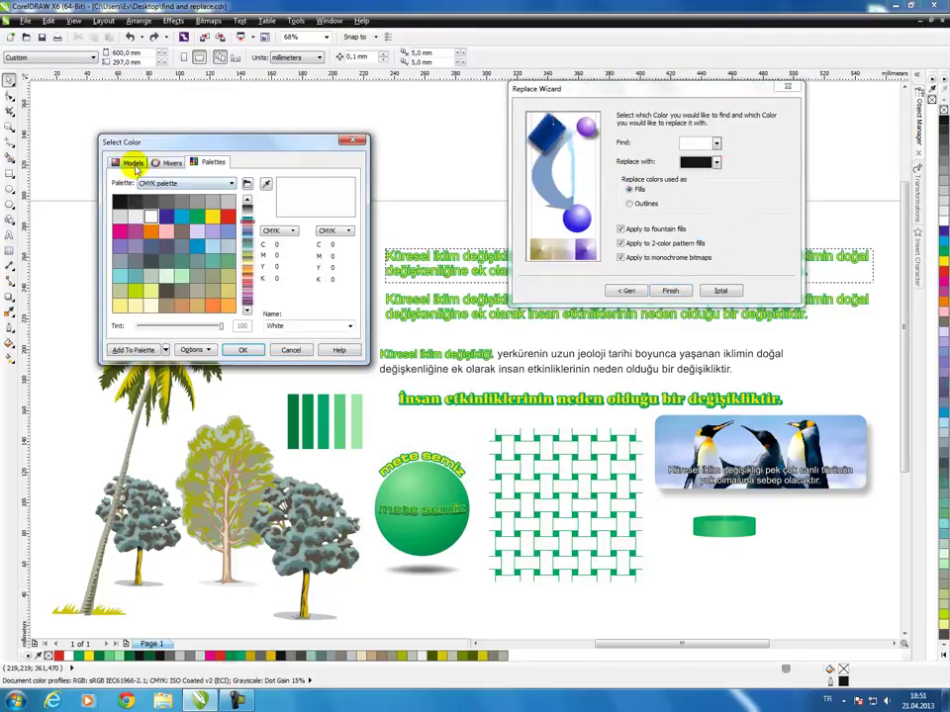
left_click(144, 210)
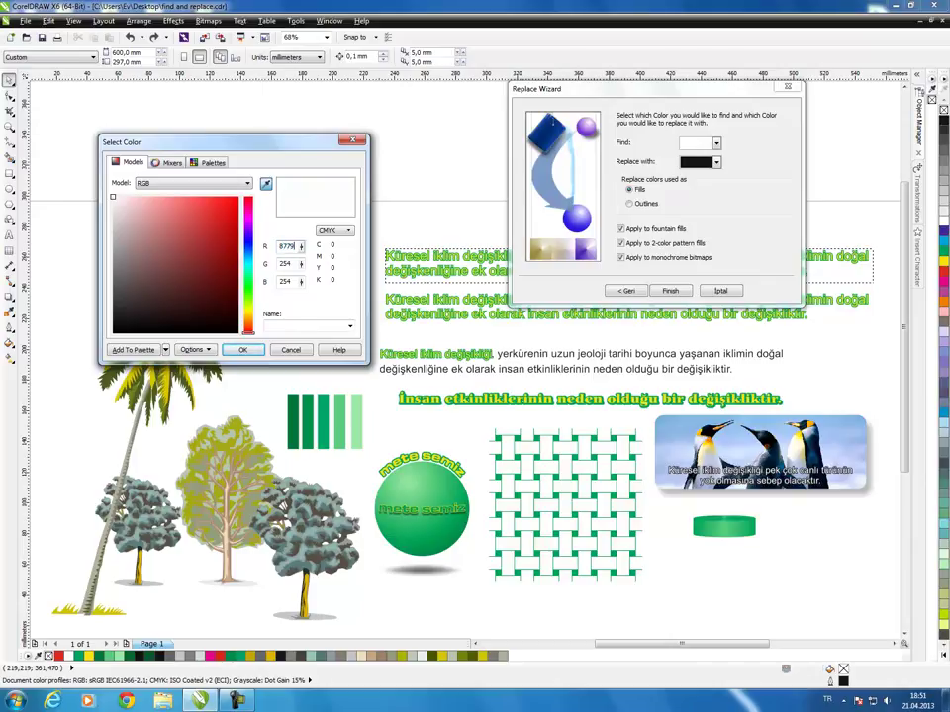
left_click(324, 233)
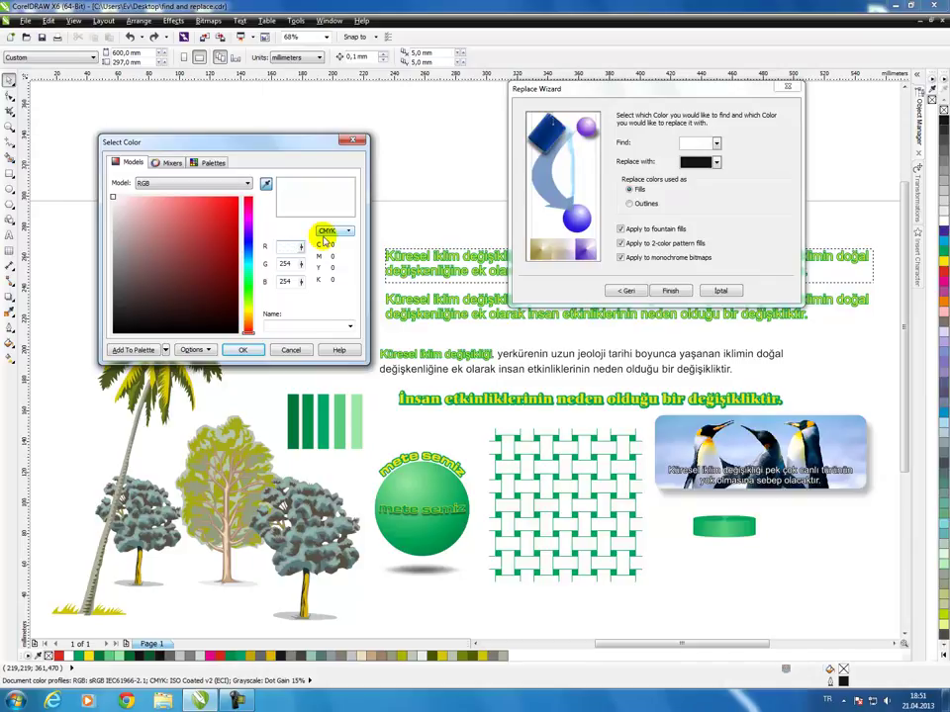
type("87")
key("Tab")
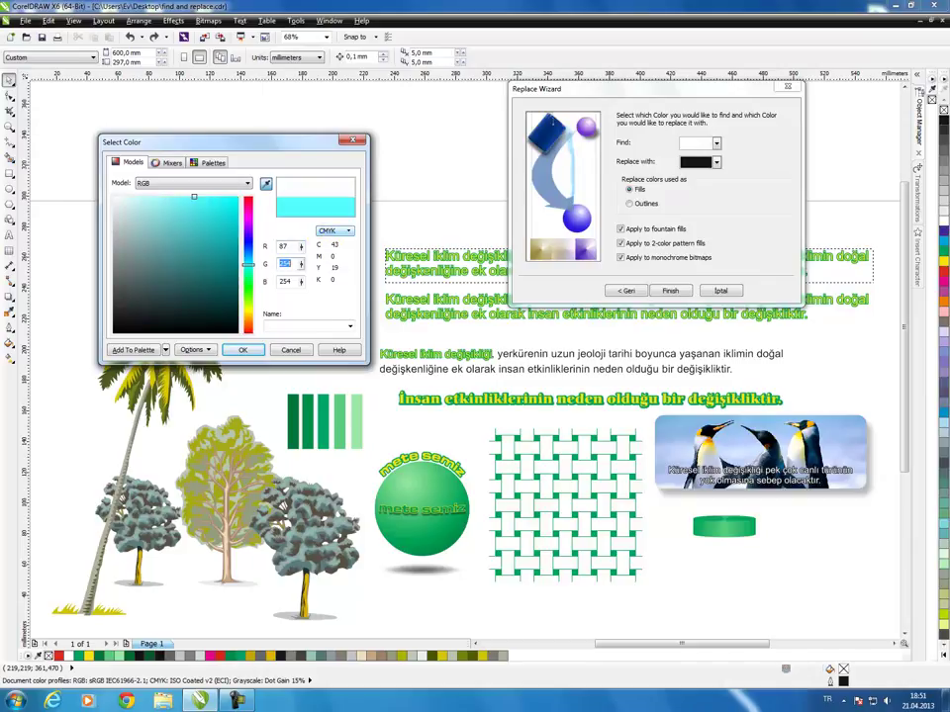
type("79")
key("Tab")
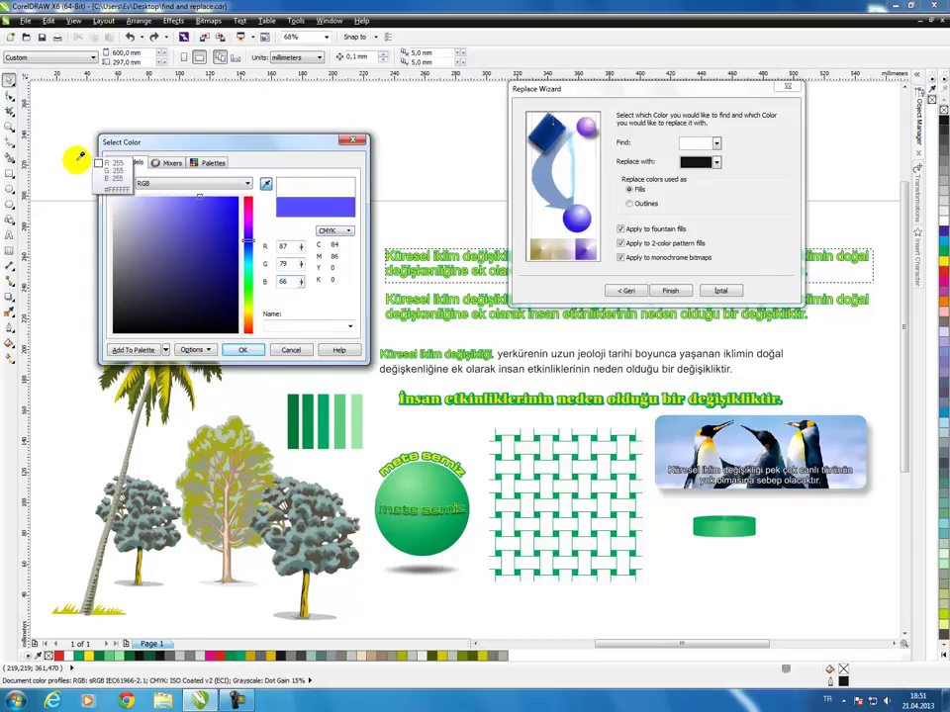
left_click(241, 352)
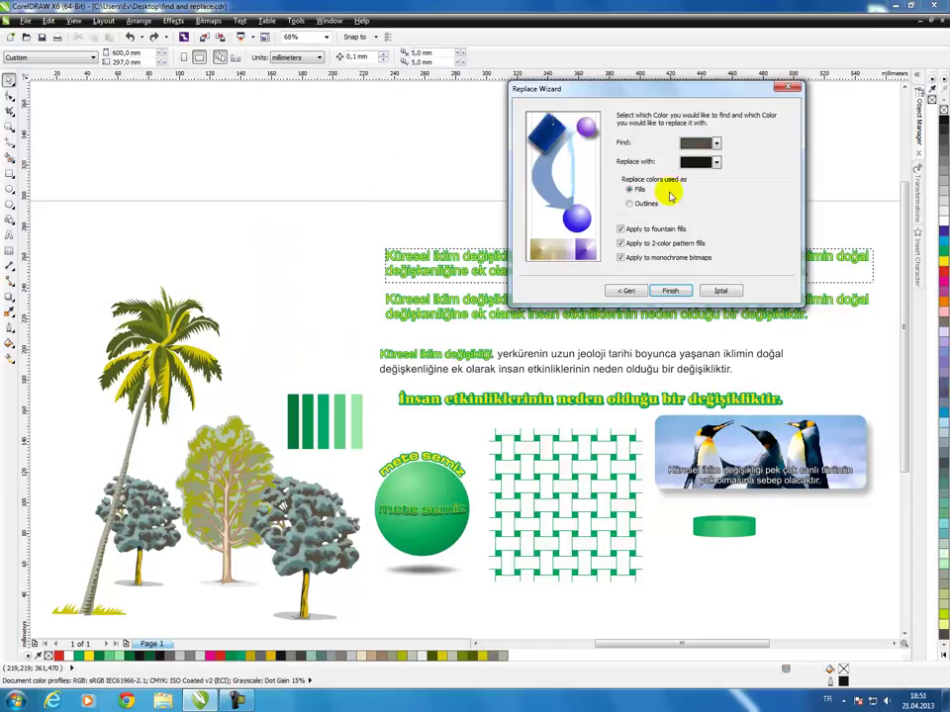
Step: Set the replacement color to a dark green CMYK mix with C 100, M 0 and Y 100
left_click(717, 162)
left_click(716, 253)
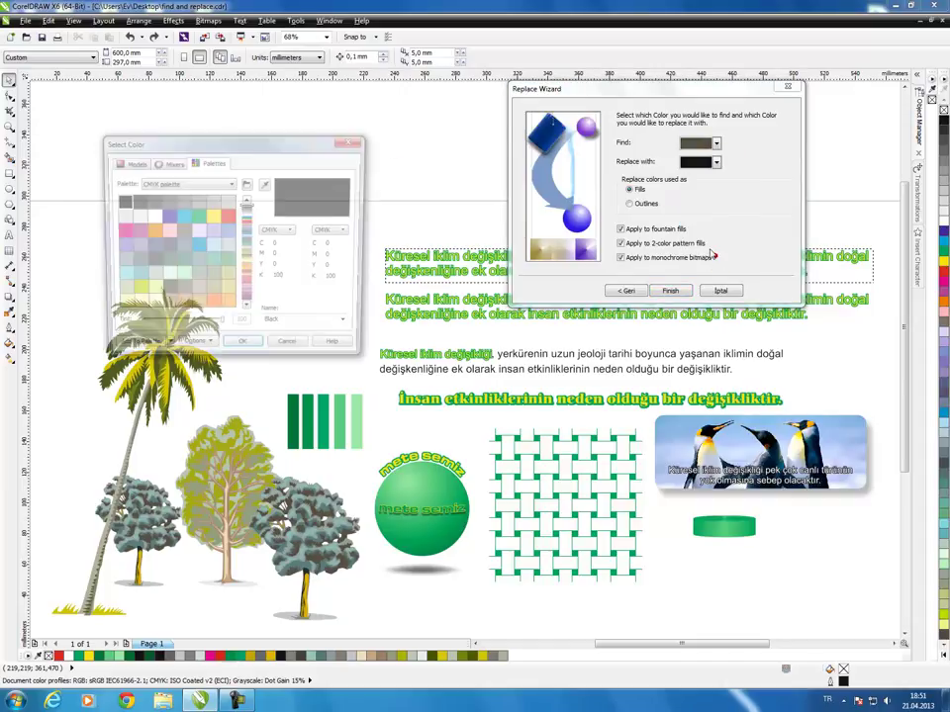
left_click(129, 163)
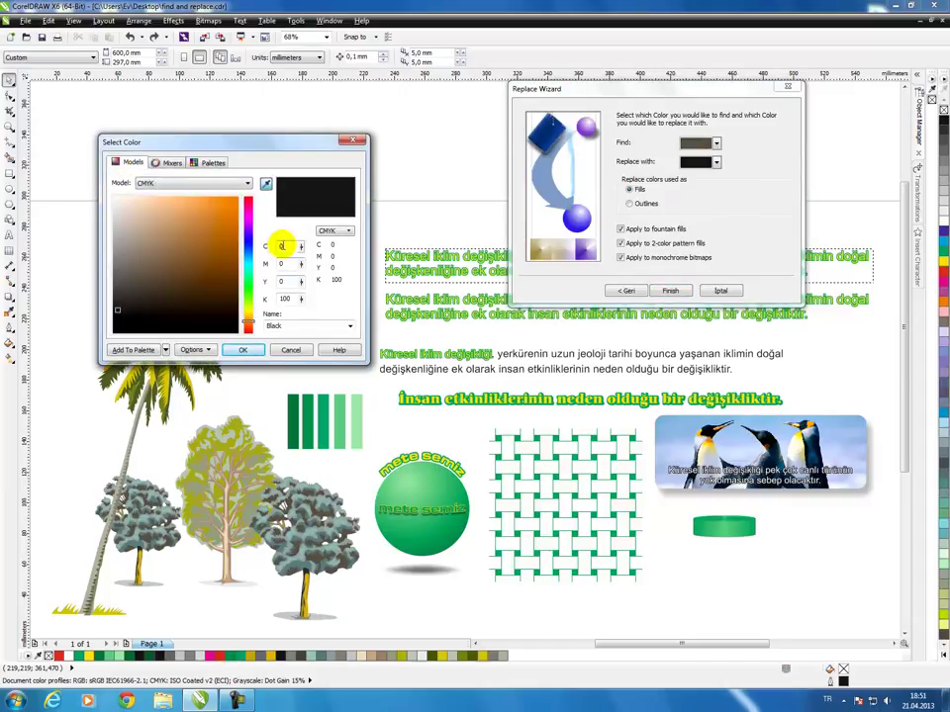
key("Tab")
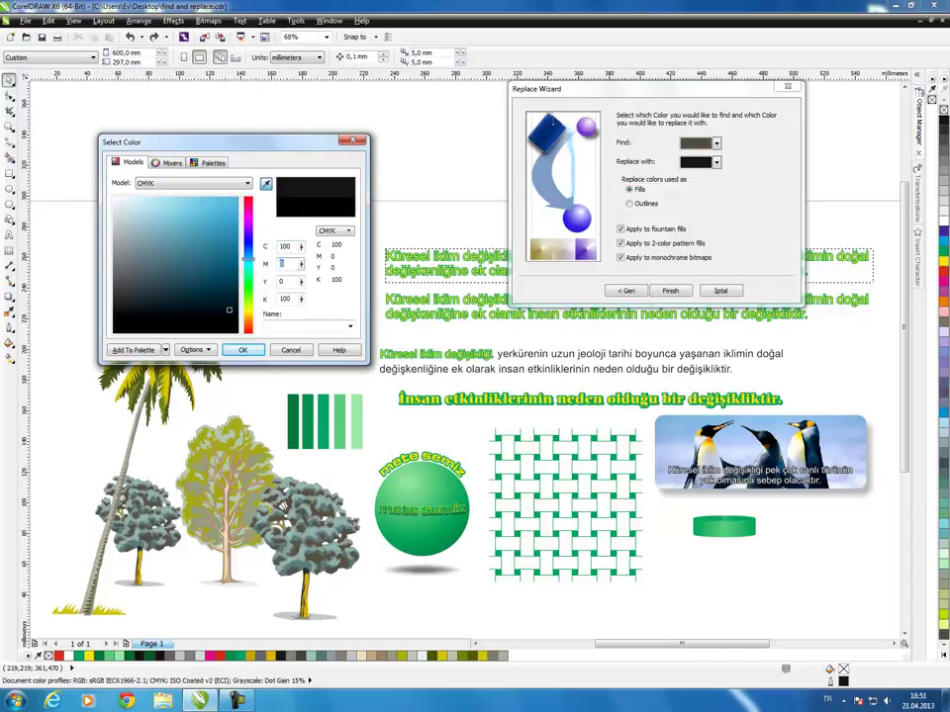
type("100")
key("Tab")
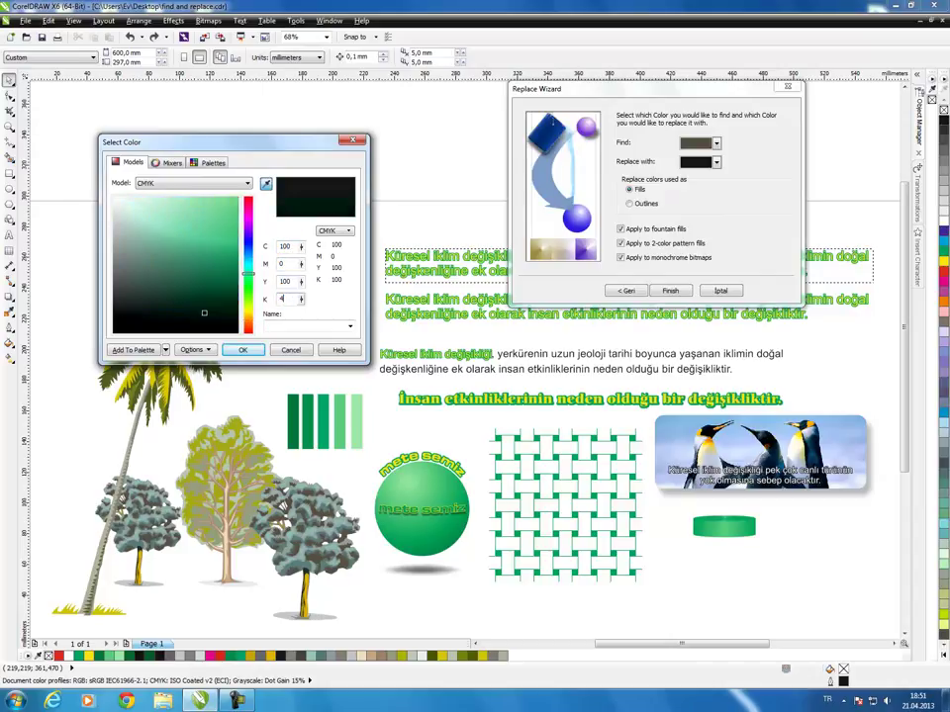
key("Return")
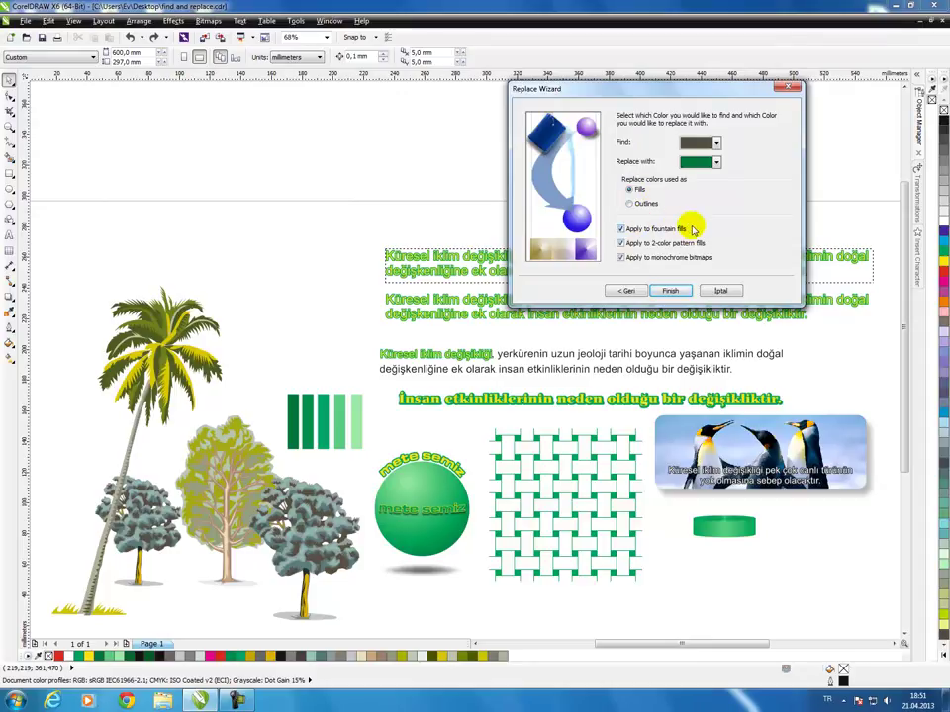
Step: Exclude fountain fills, 2-color pattern fills and monochrome bitmaps from the replacement, and run the search
left_click(621, 230)
left_click(620, 243)
left_click(620, 258)
left_click(668, 289)
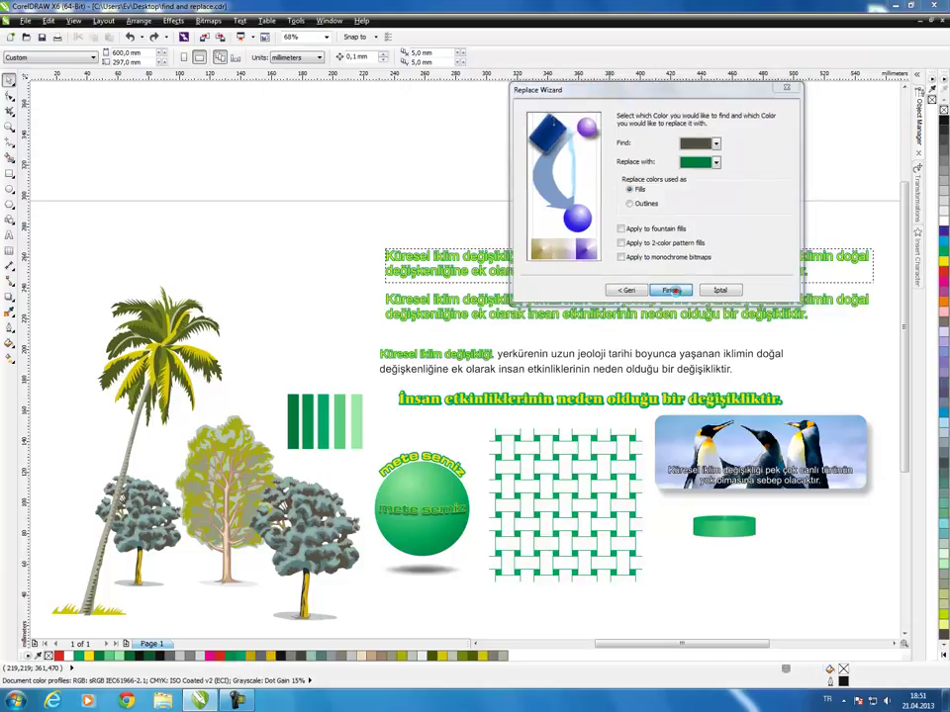
Step: Replace the brownish gray in all matching tree shapes with the dark green and close the replacement
left_click(521, 334)
left_click_drag(526, 338, 570, 165)
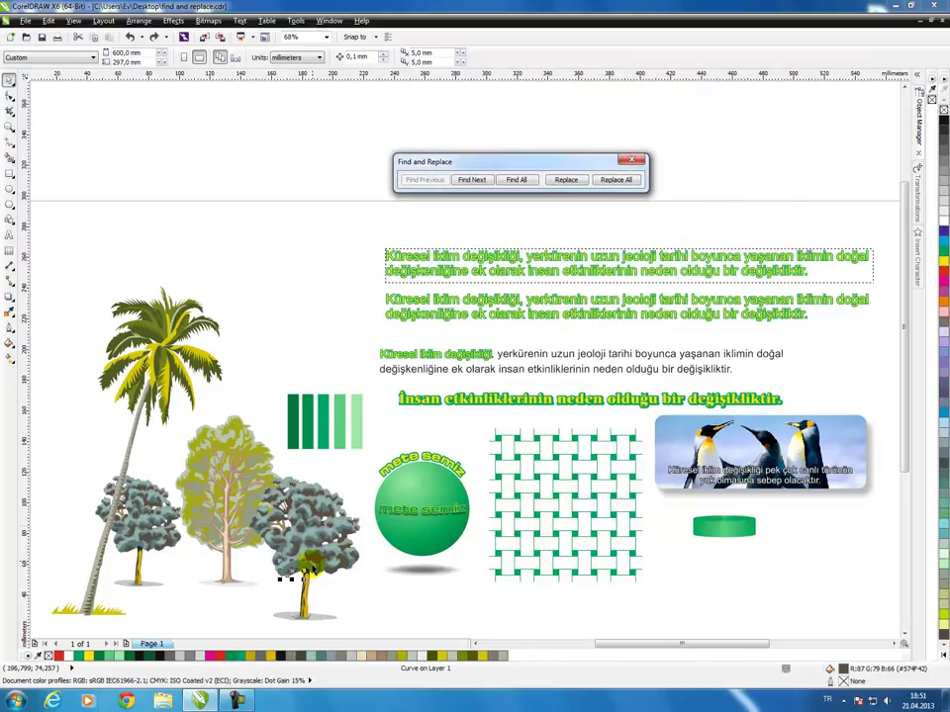
left_click(615, 180)
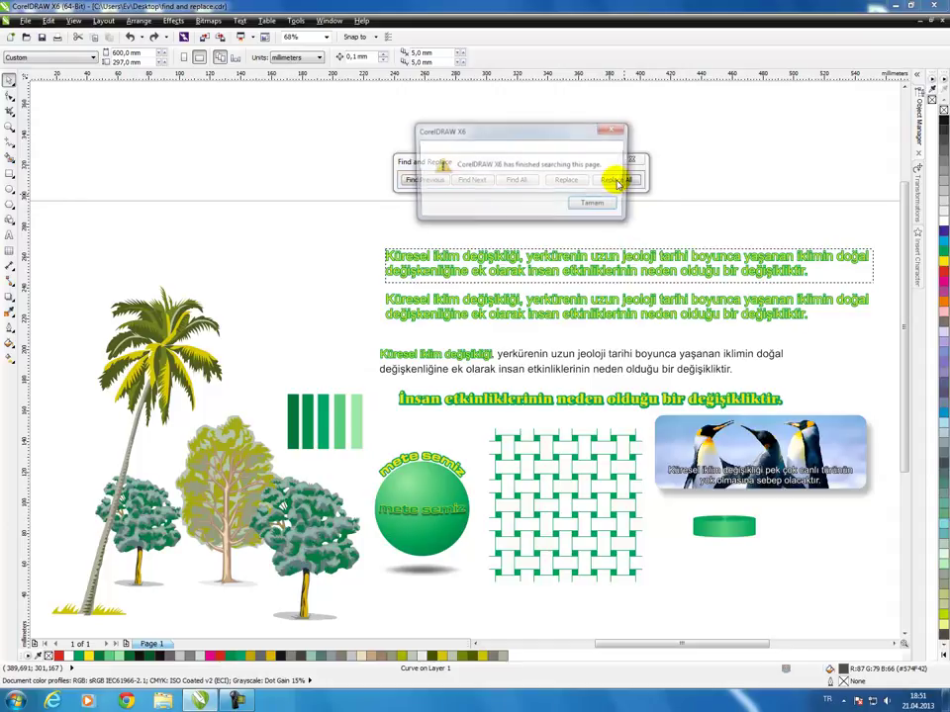
left_click(595, 208)
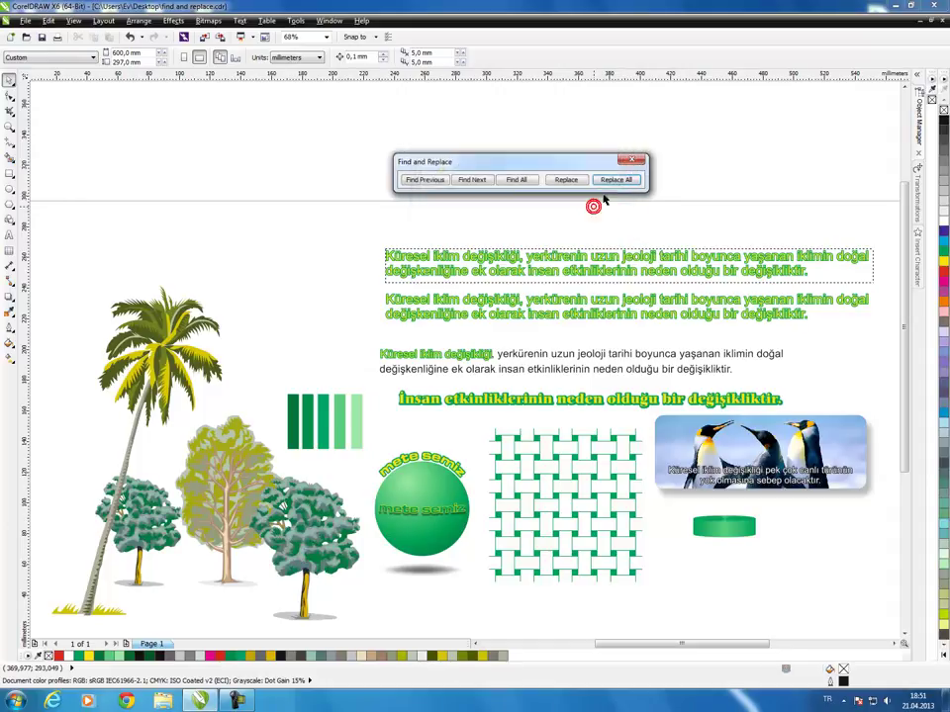
left_click_drag(593, 160, 671, 128)
left_click(418, 163)
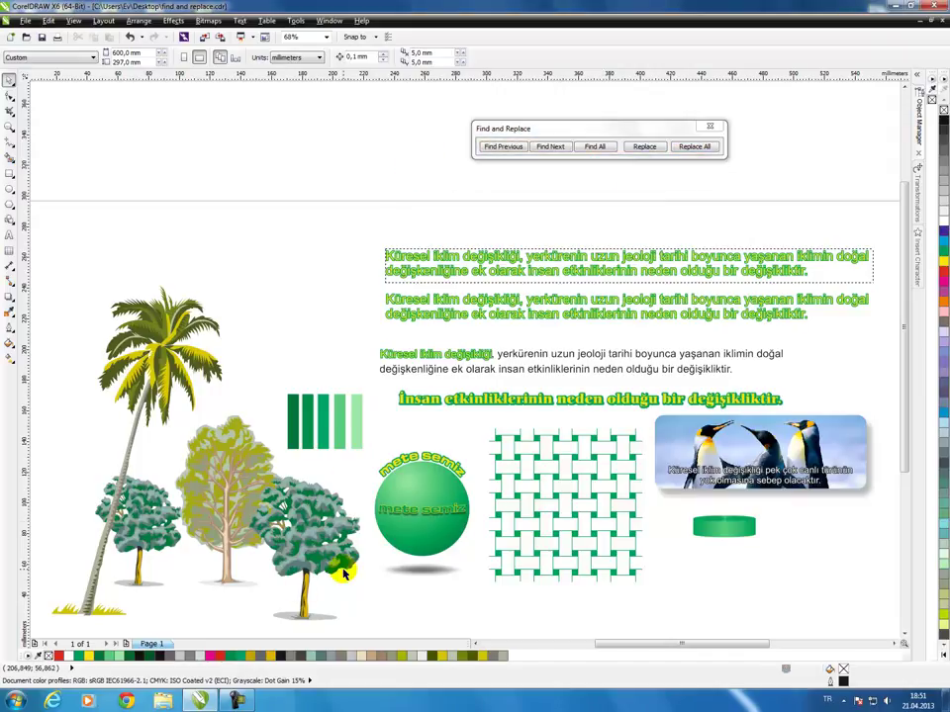
left_click(549, 147)
left_click(710, 127)
Step: Start another color replacement for the trees' remaining foliage color and proceed to its color settings
left_click(47, 21)
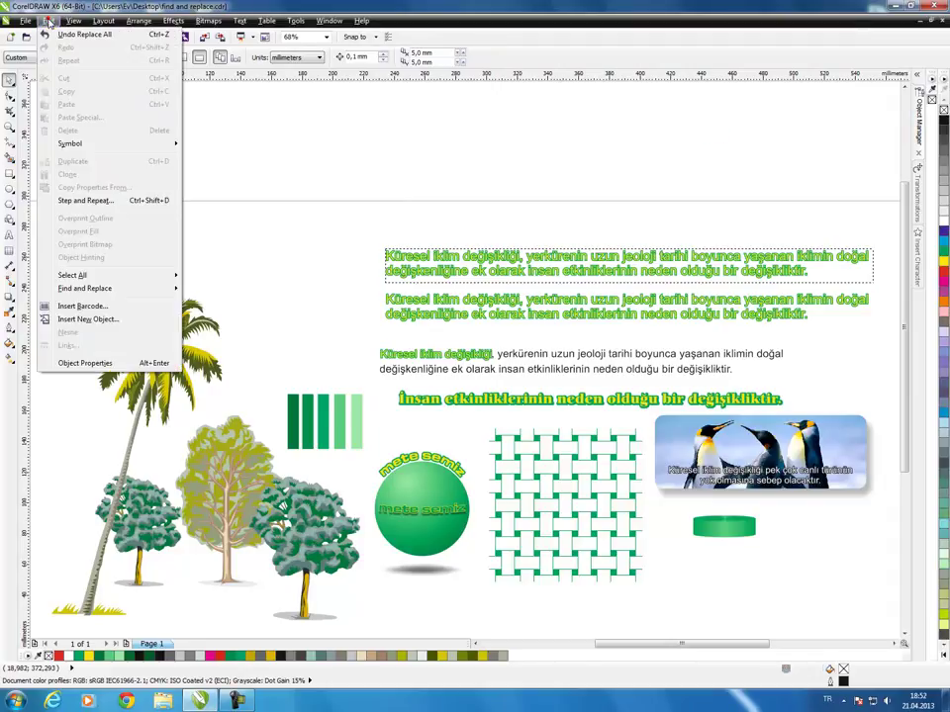
mouse_move(95, 288)
left_click(237, 302)
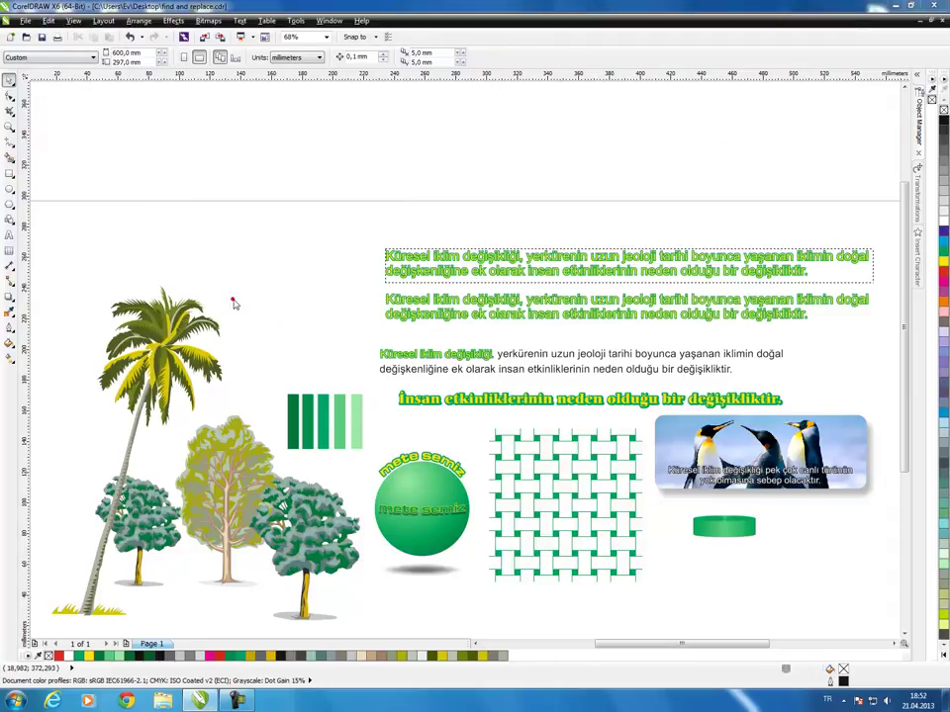
left_click_drag(538, 235, 735, 69)
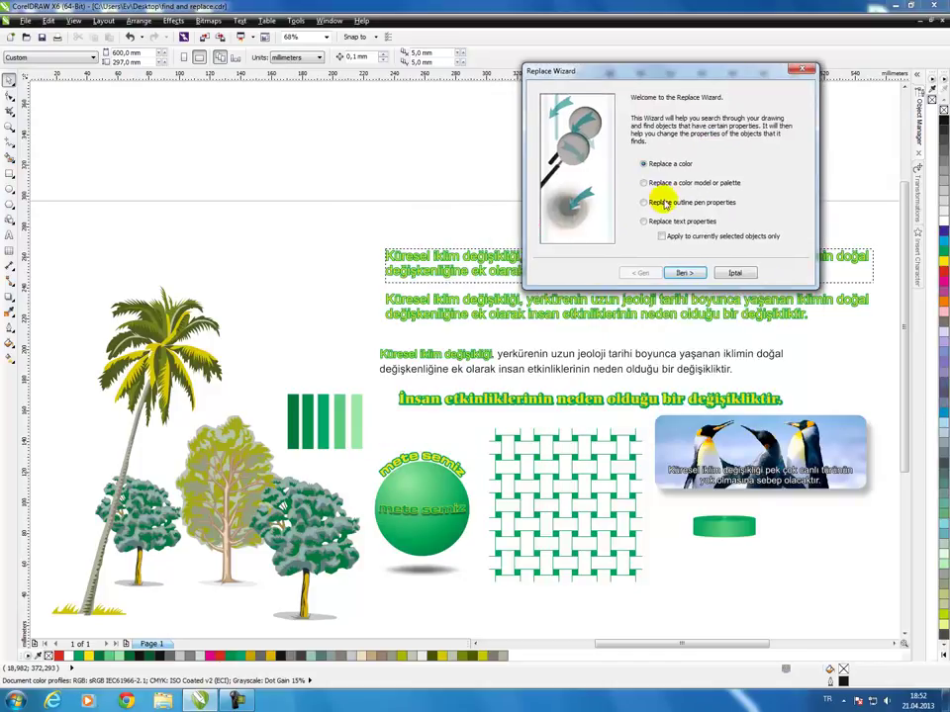
left_click(684, 273)
Step: Set the color to find to the RGB value 90, 124, 123
left_click(731, 126)
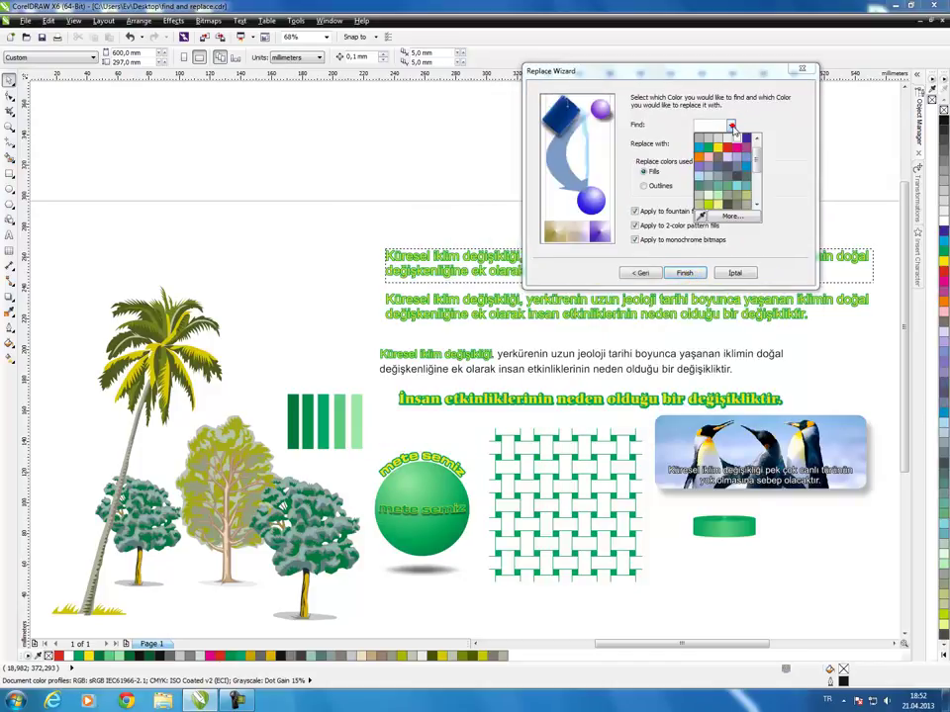
left_click(722, 213)
left_click(144, 163)
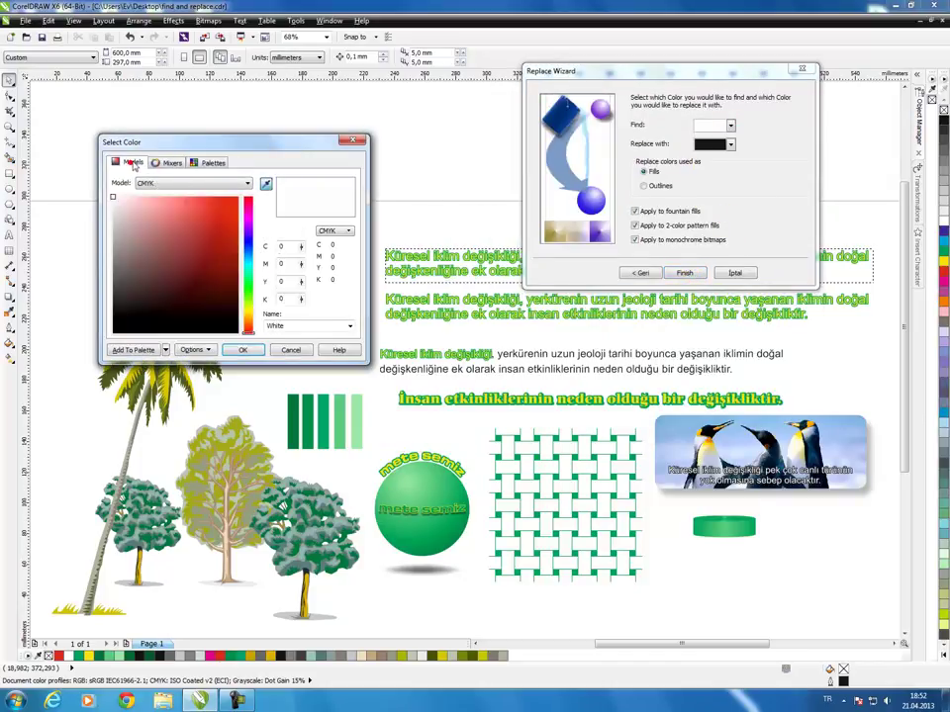
left_click(175, 184)
left_click(146, 209)
left_click(287, 246)
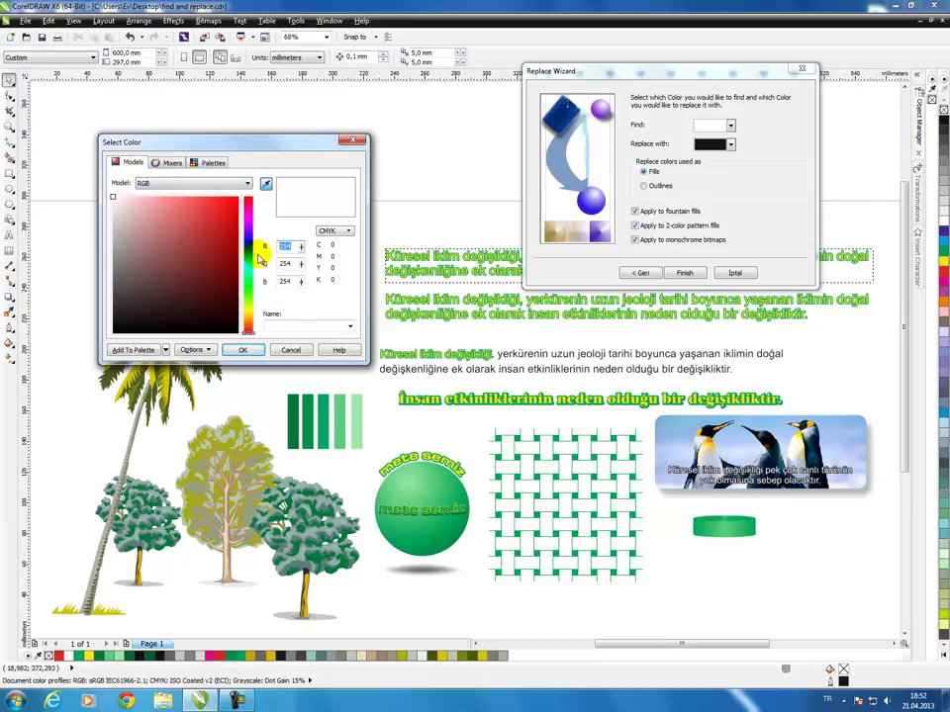
type("90")
key("Tab")
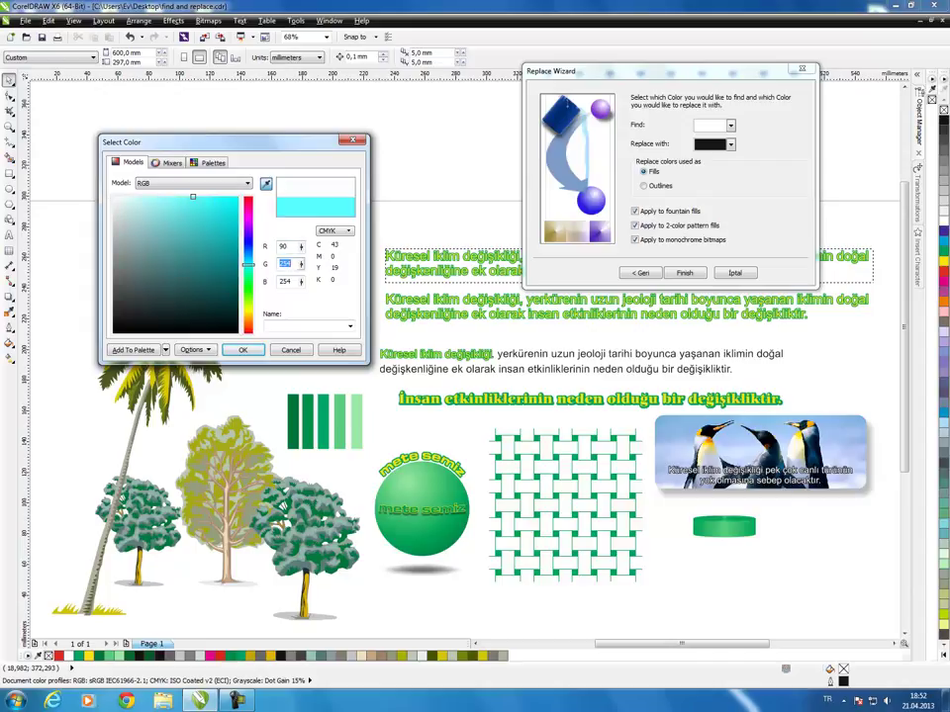
type("124")
key("Tab")
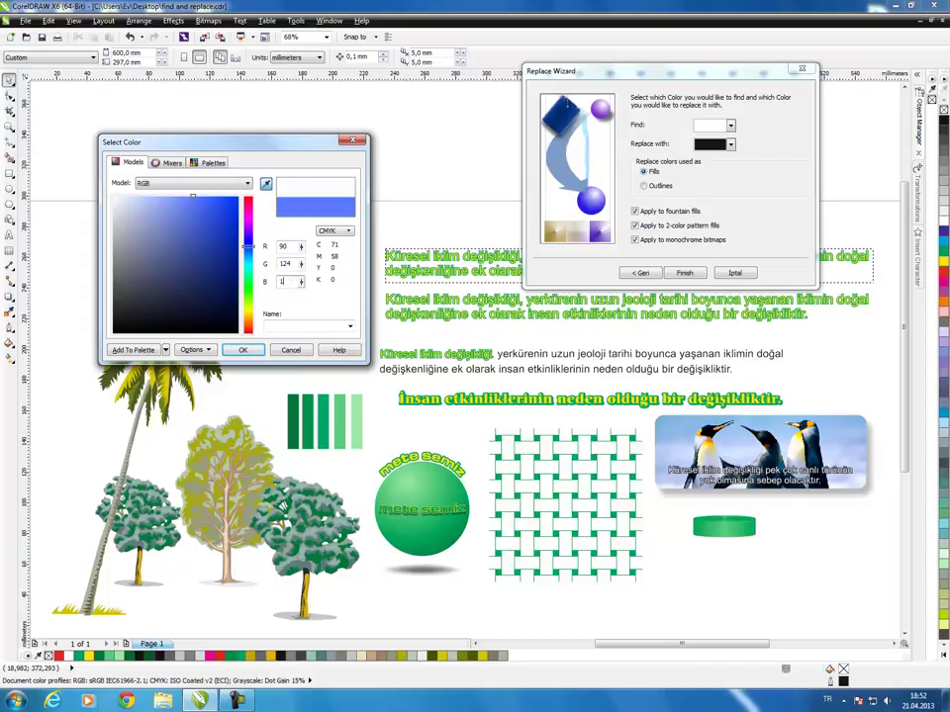
left_click(242, 351)
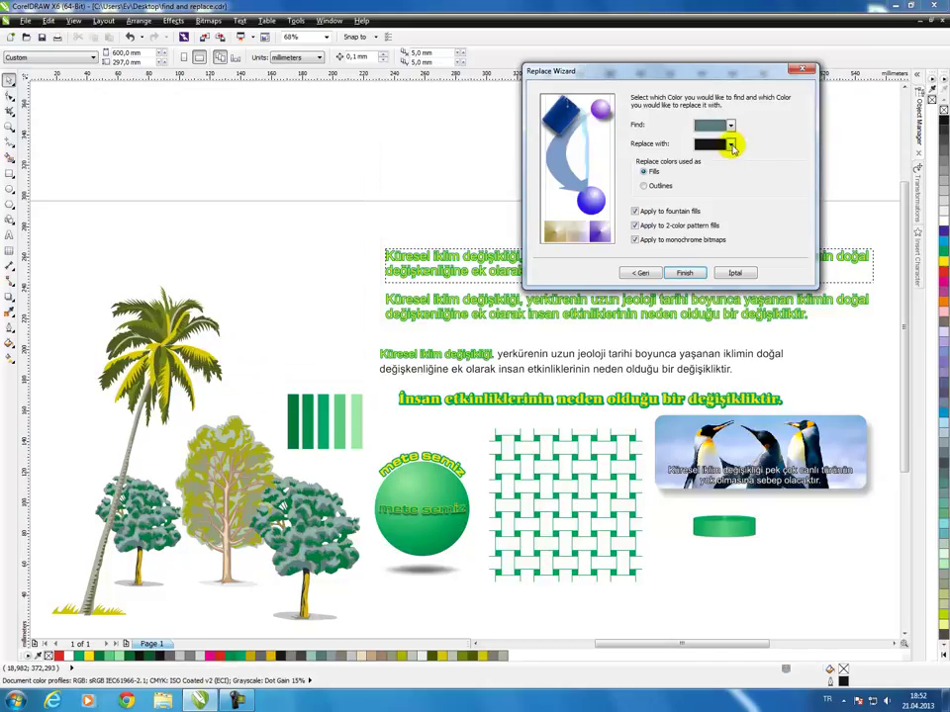
Step: Set the replacement color to a green CMYK mix with C 100, M 0 and Y 100
left_click(730, 145)
left_click(727, 237)
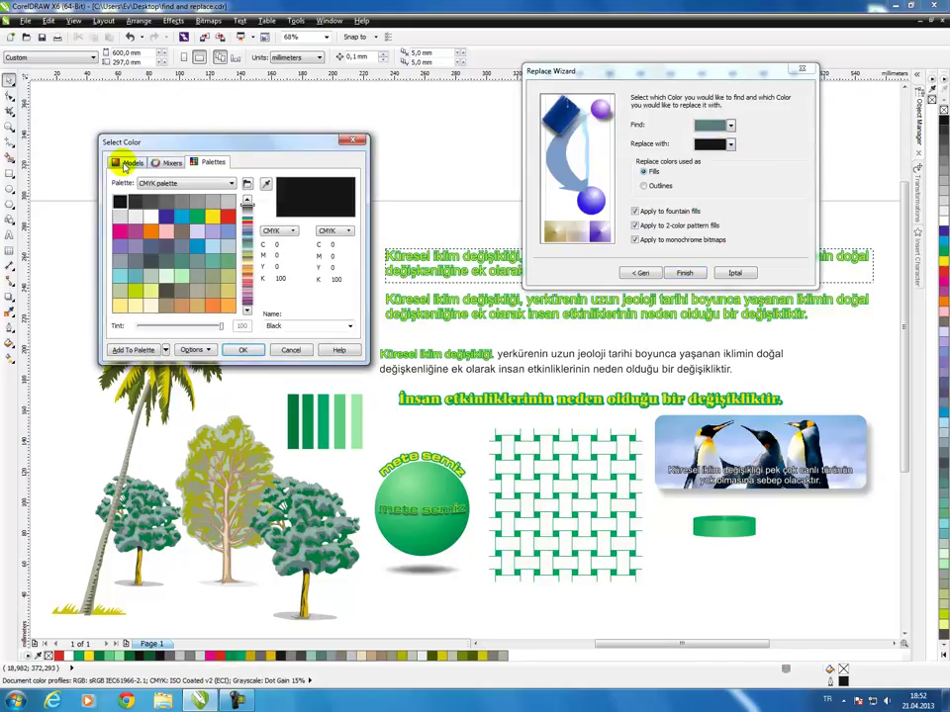
left_click(127, 162)
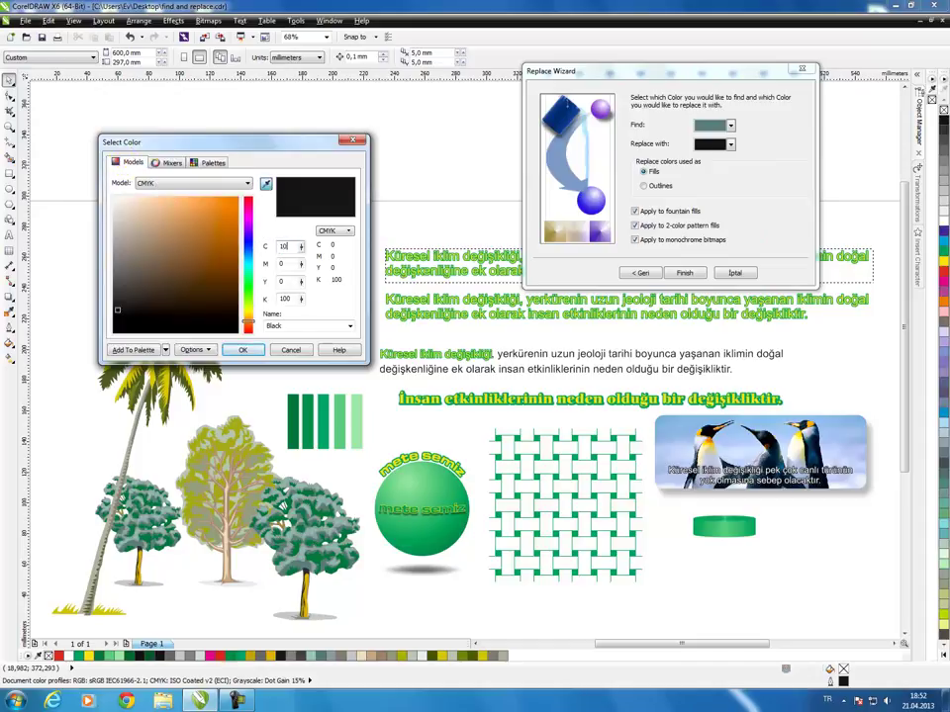
type("100")
key("Tab")
type("100")
key("Tab")
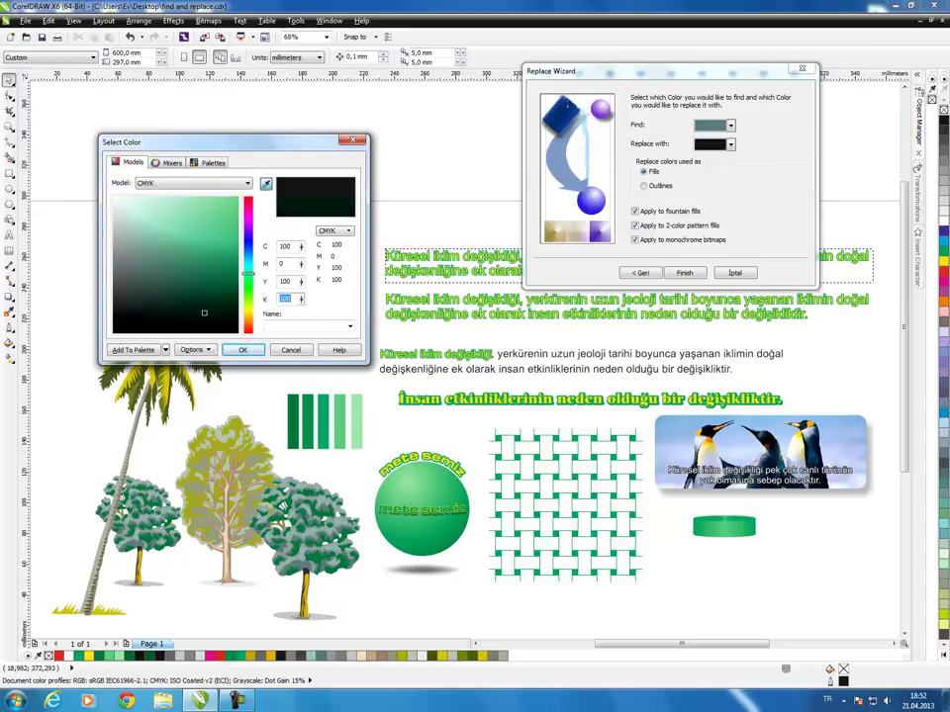
left_click(242, 349)
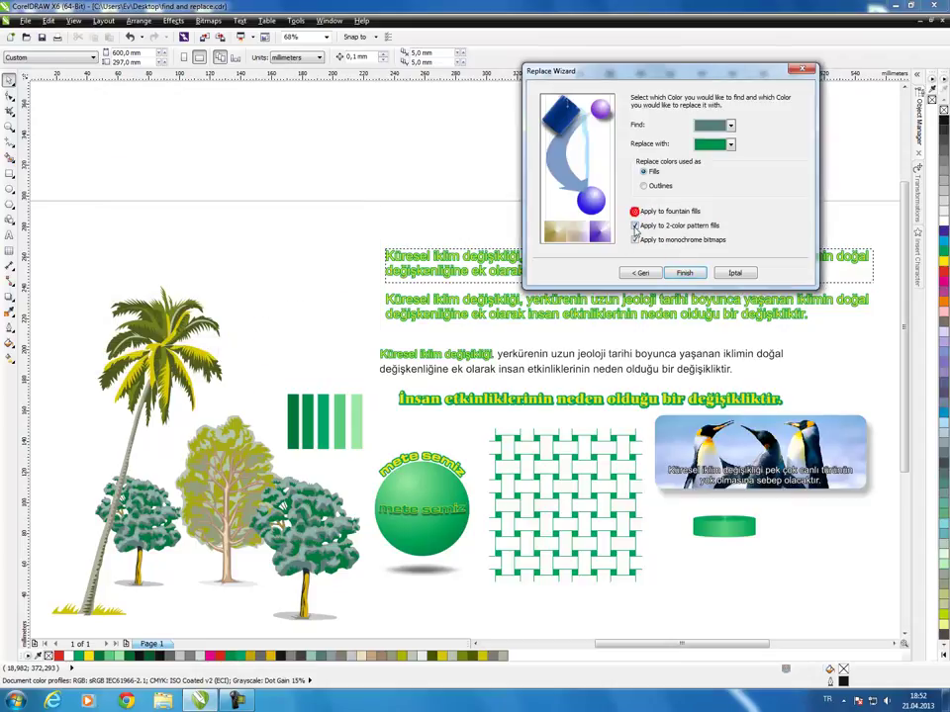
Step: Run the search with fountain fills excluded and replace the gray-teal fill in all matching tree shapes
left_click(684, 272)
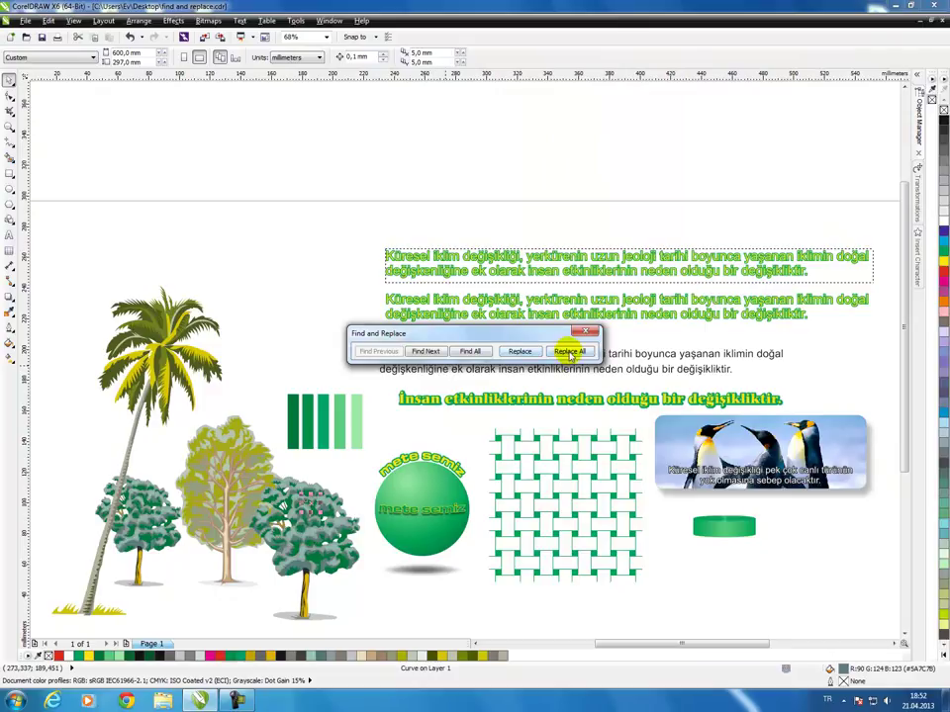
left_click(568, 351)
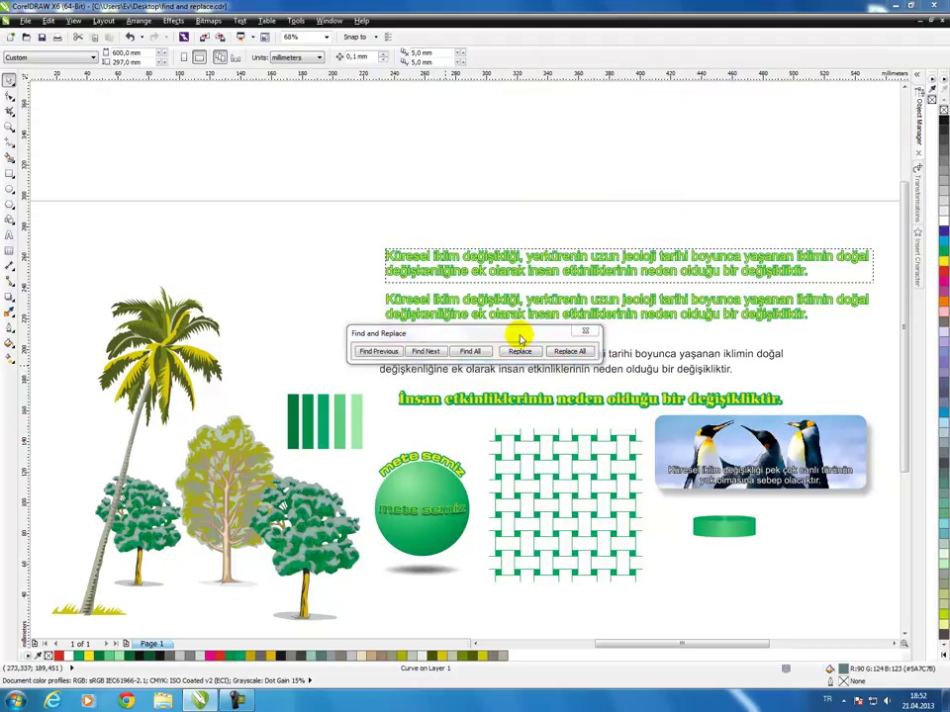
Step: Close the finished gray-teal color replacement and its find-and-replace controls
left_click(547, 375)
left_click_drag(516, 341, 237, 245)
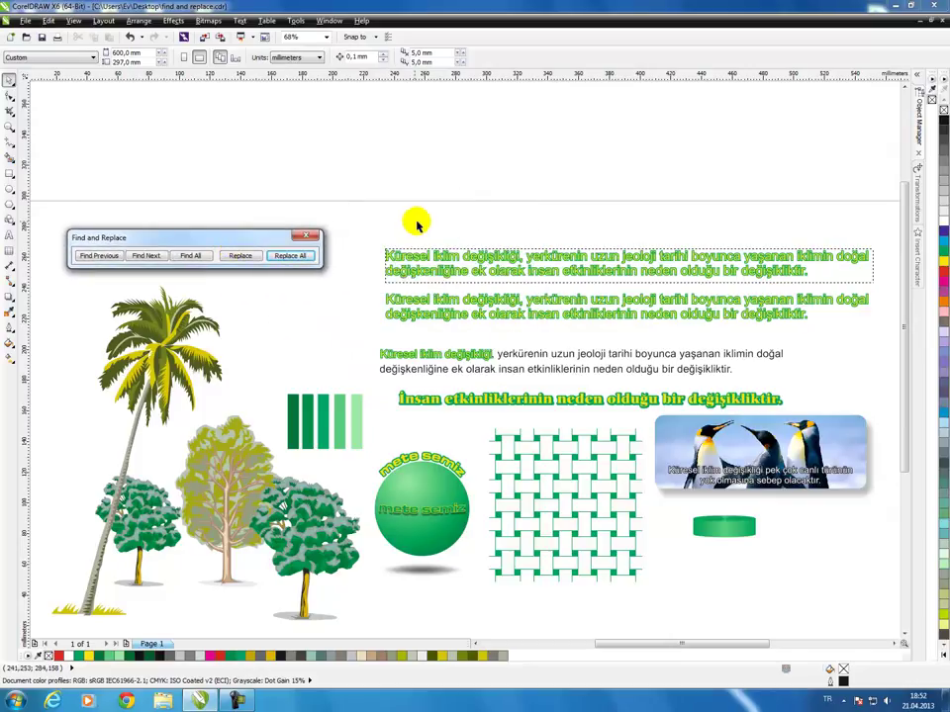
left_click(504, 223)
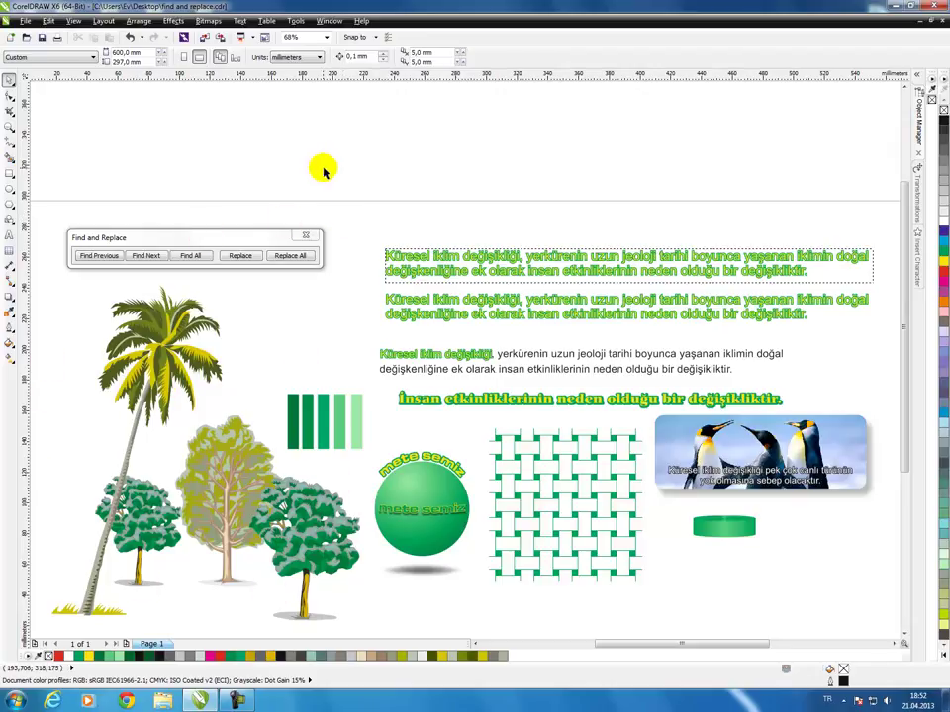
left_click(308, 237)
Step: Set up a color model replacement that finds RGB colors used as fills and replaces them with CMYK
left_click(47, 21)
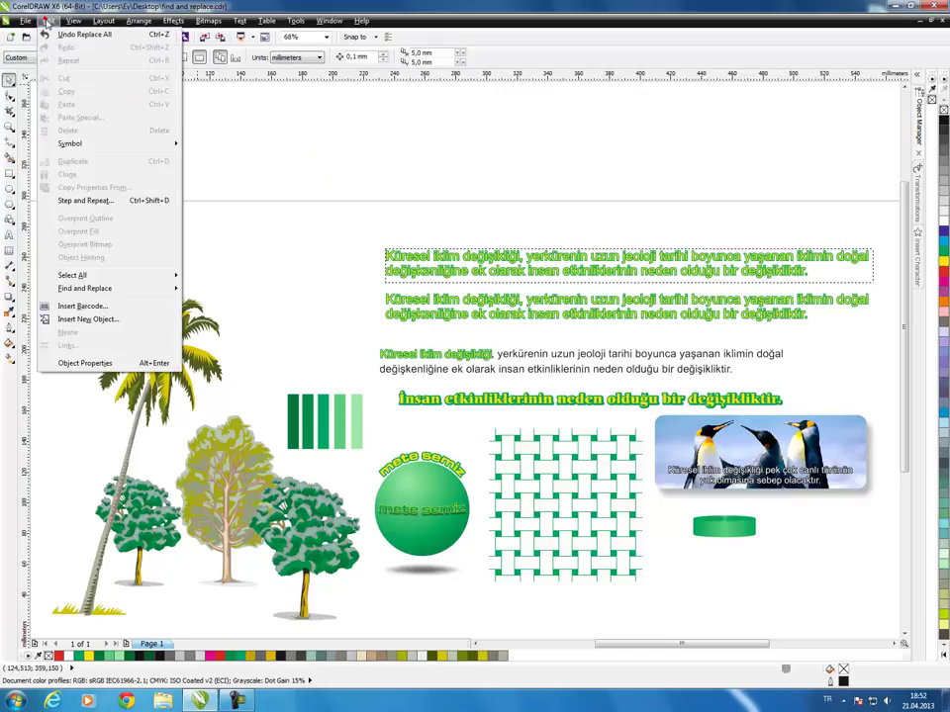
mouse_move(87, 288)
left_click(214, 303)
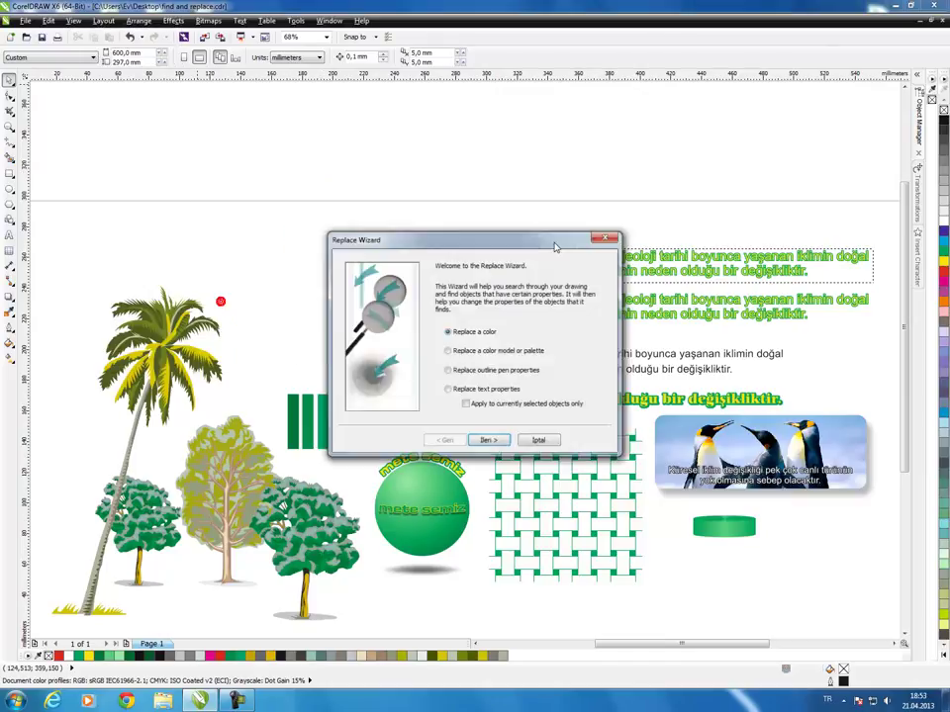
left_click_drag(551, 242, 689, 137)
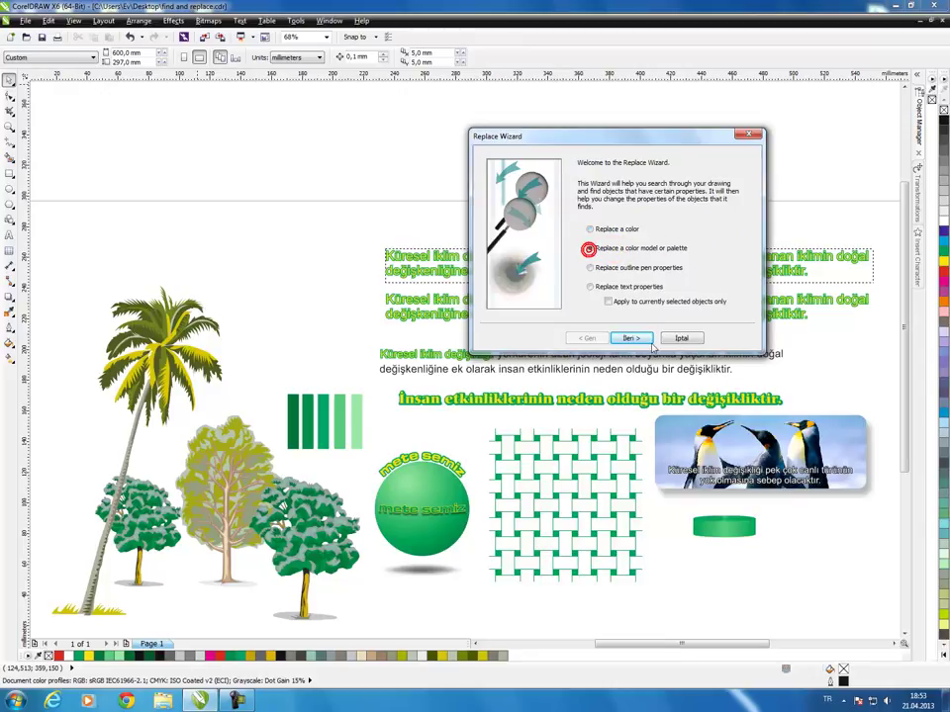
left_click(630, 340)
left_click(581, 208)
left_click(749, 207)
left_click(676, 232)
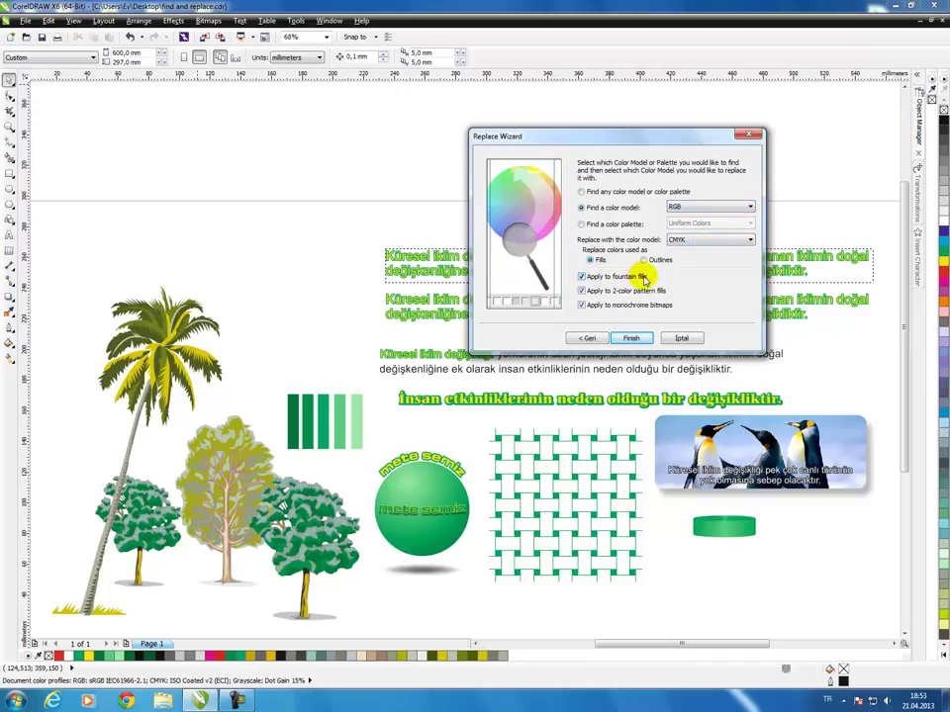
Step: Exclude 2-color pattern fills, convert all matching RGB fills to CMYK, and close the find-and-replace controls
left_click(579, 291)
left_click(631, 338)
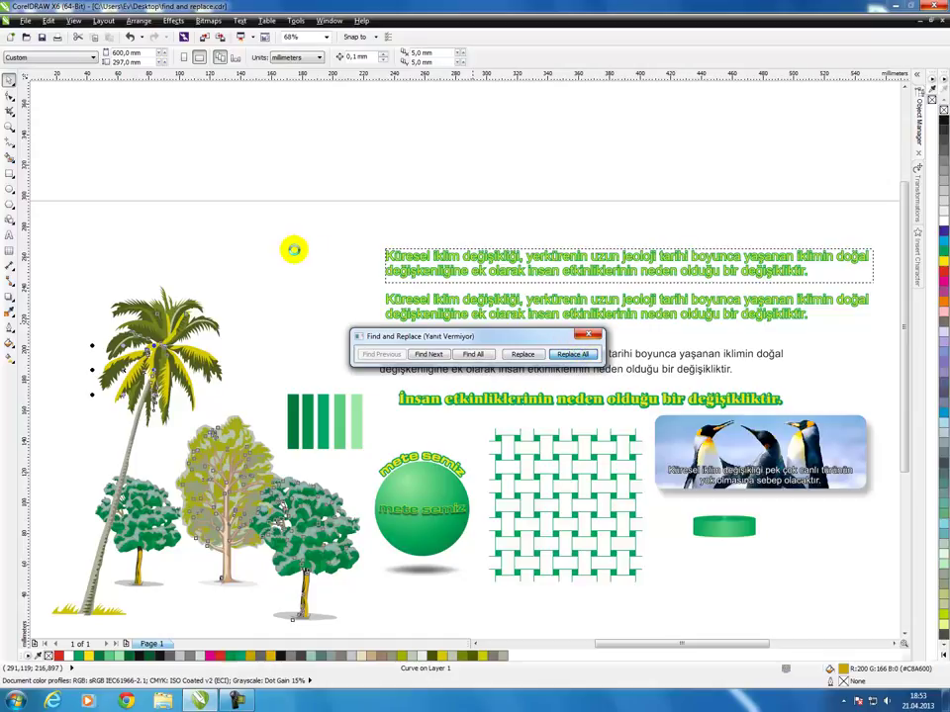
left_click(547, 377)
left_click(584, 332)
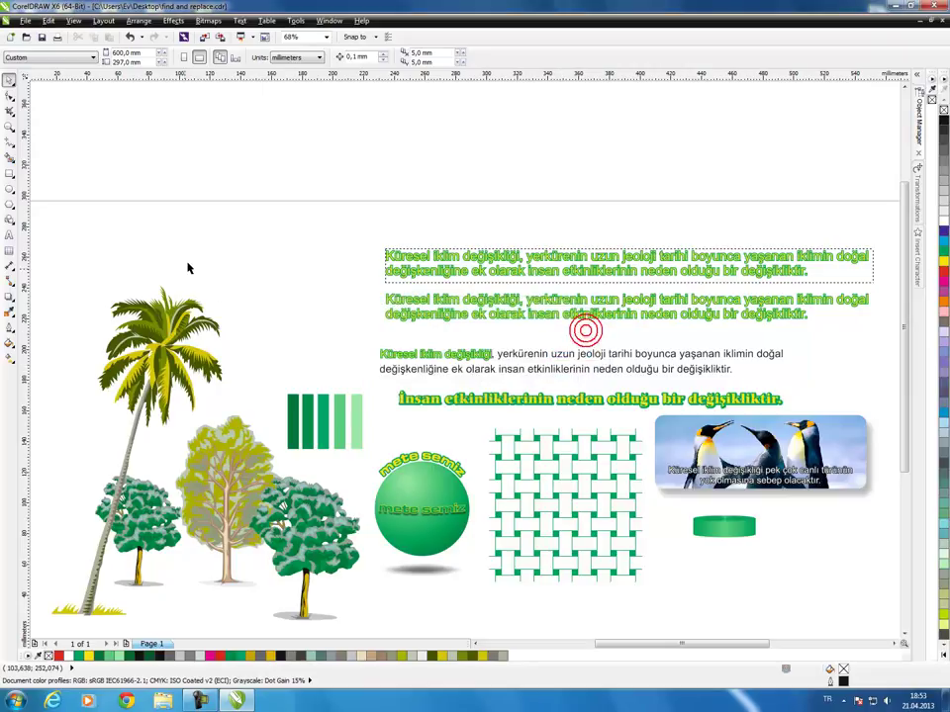
Step: Ungroup the palm tree, inspect the fill color values of two of its leaves, and clear the selection
left_click(202, 348)
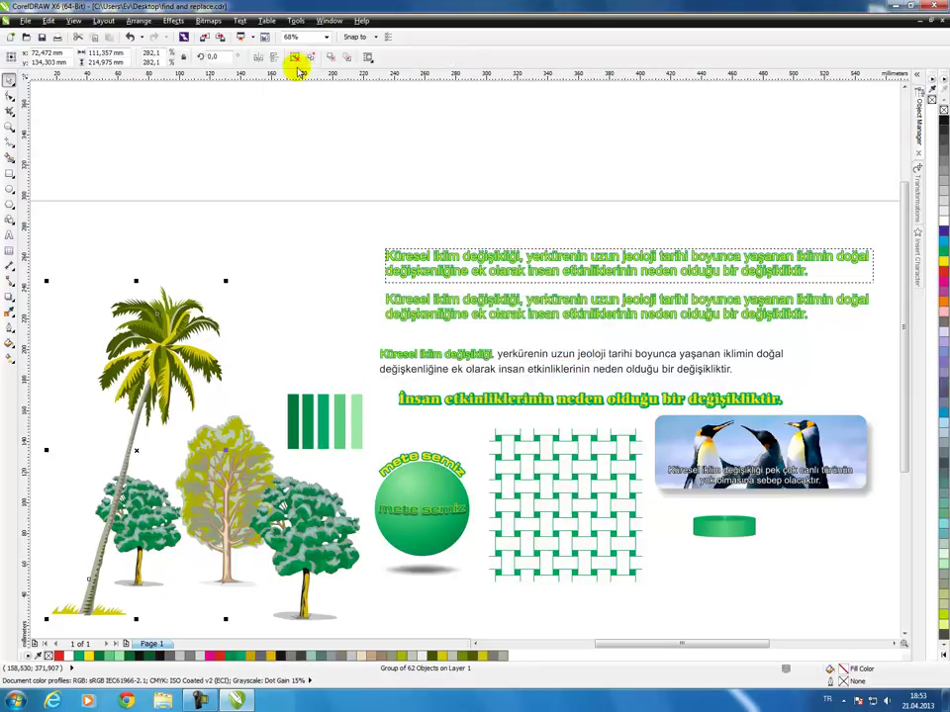
left_click(277, 259)
left_click(196, 353)
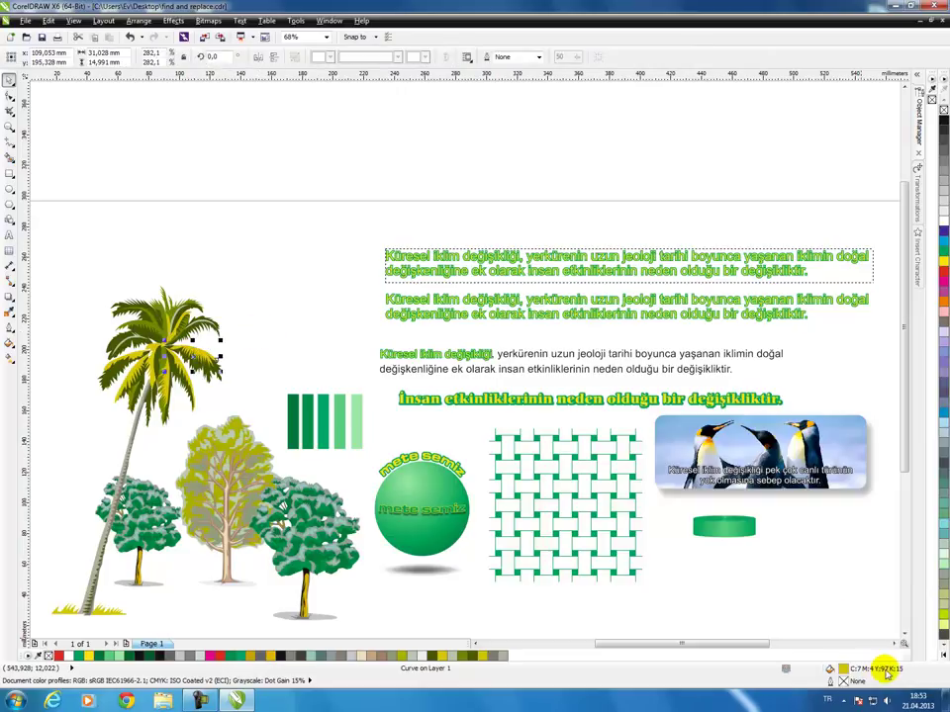
left_click(143, 322)
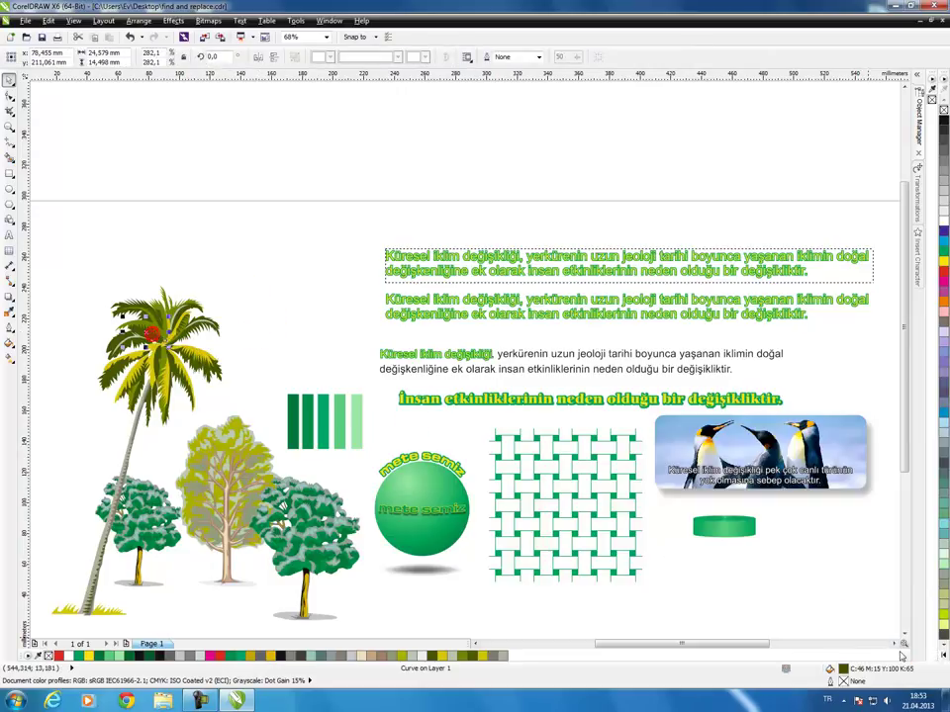
left_click(306, 164)
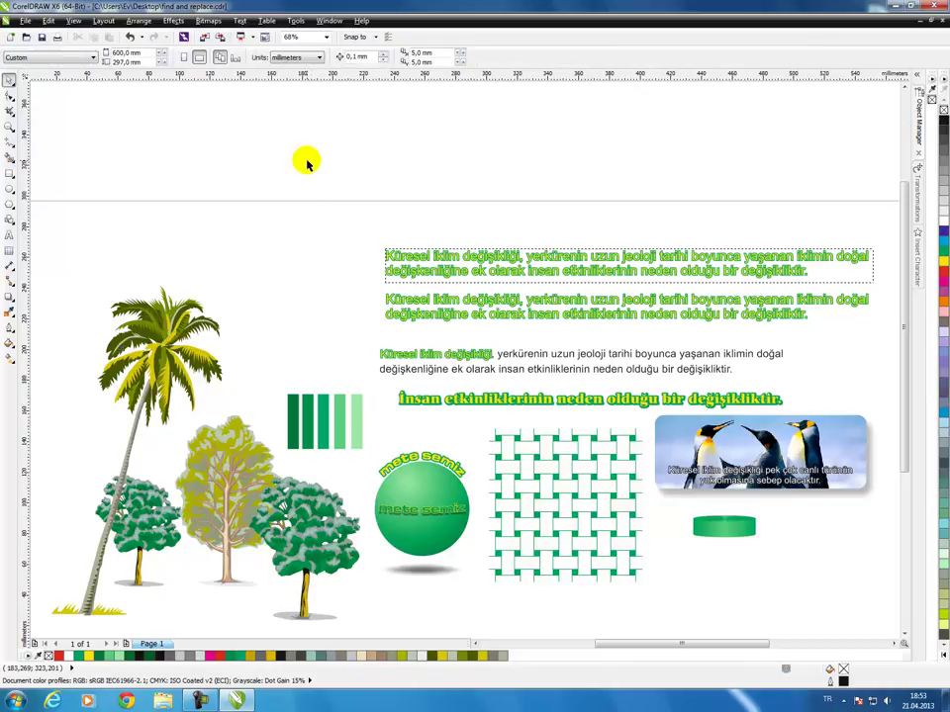
Step: Set up an outline pen replacement that finds 1,0 mm outline widths and replaces them with 0,5 mm
left_click(49, 21)
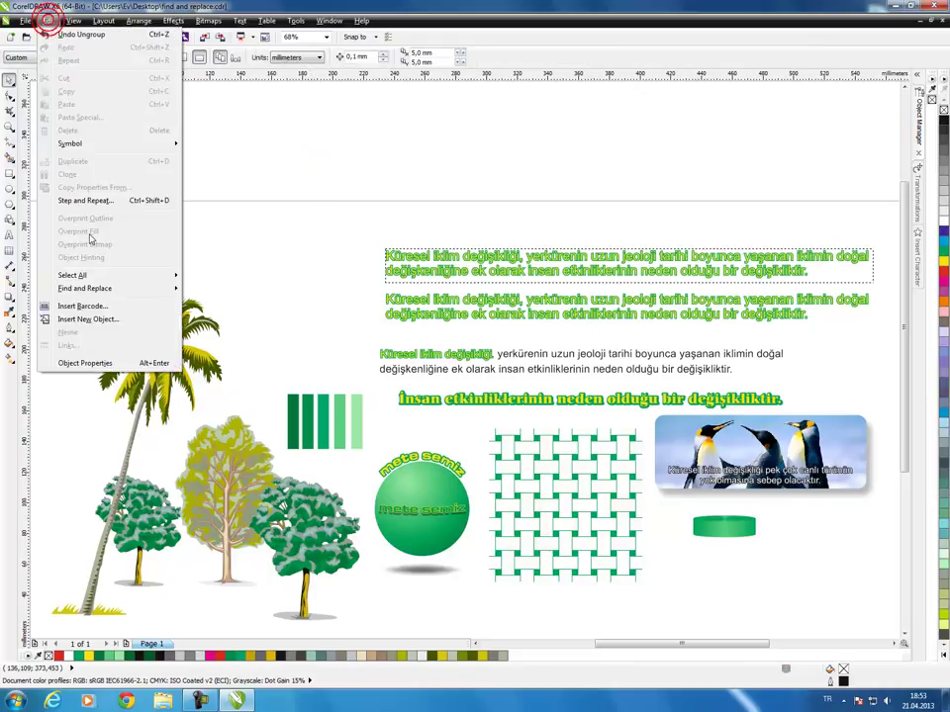
mouse_move(70, 286)
left_click(234, 303)
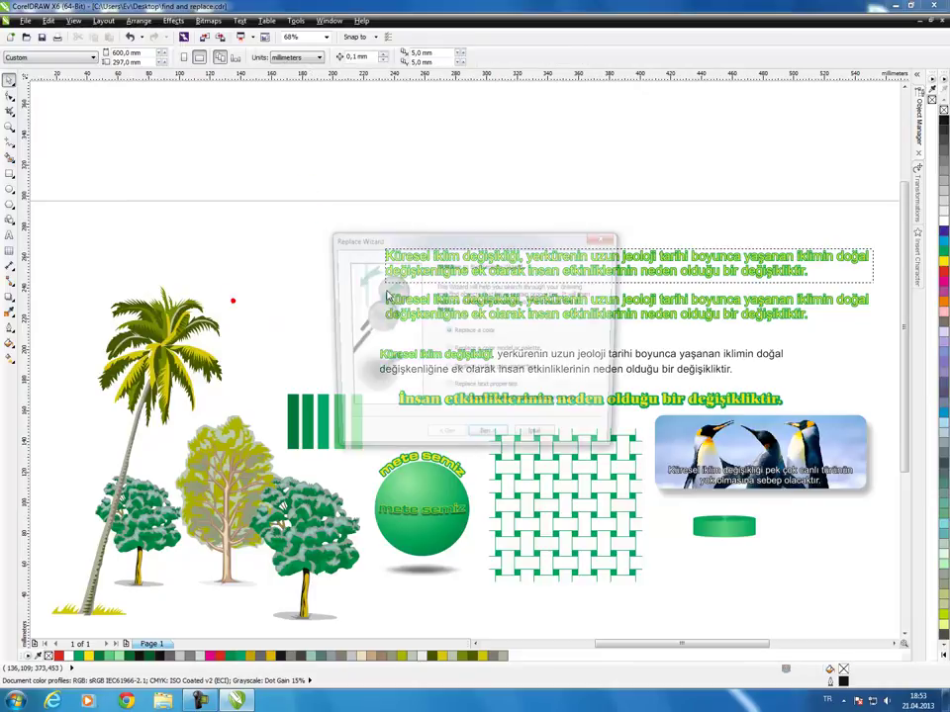
left_click_drag(547, 241, 288, 101)
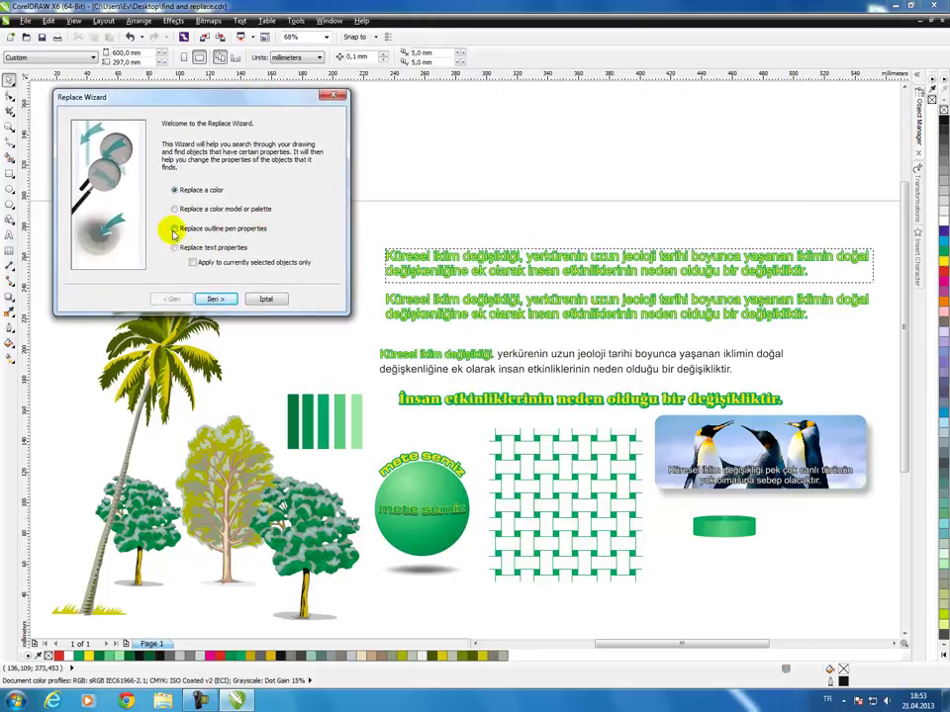
left_click(215, 300)
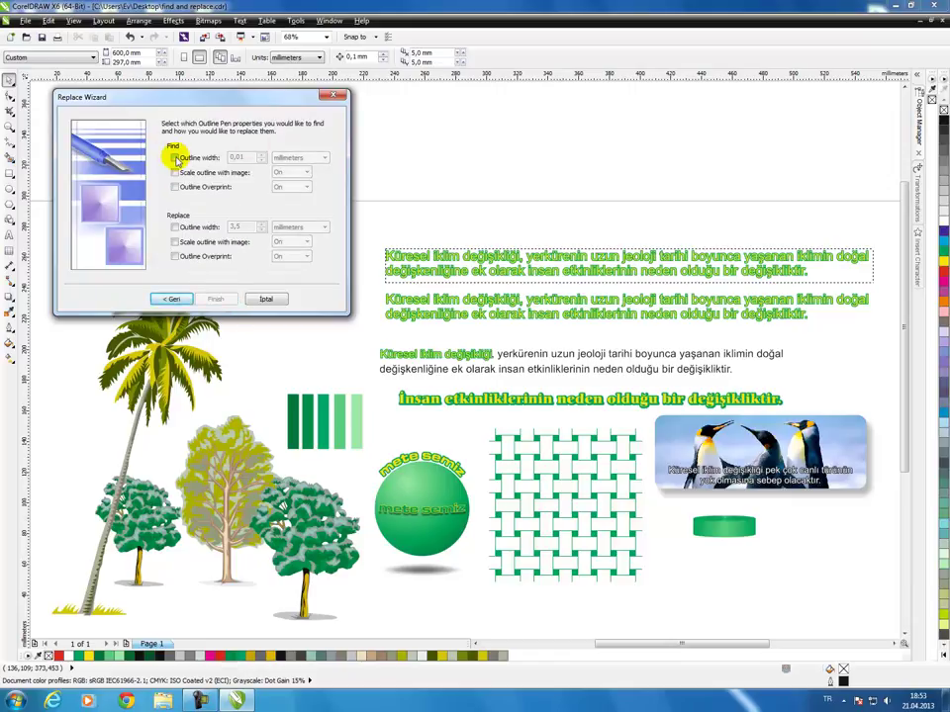
left_click(175, 158)
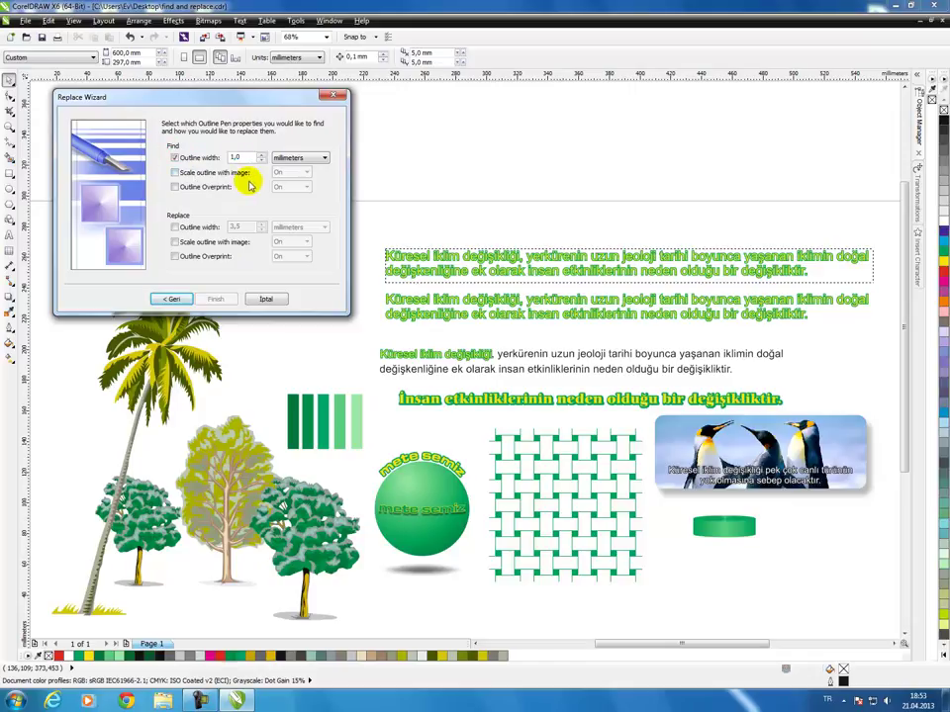
left_click(174, 227)
type("0")
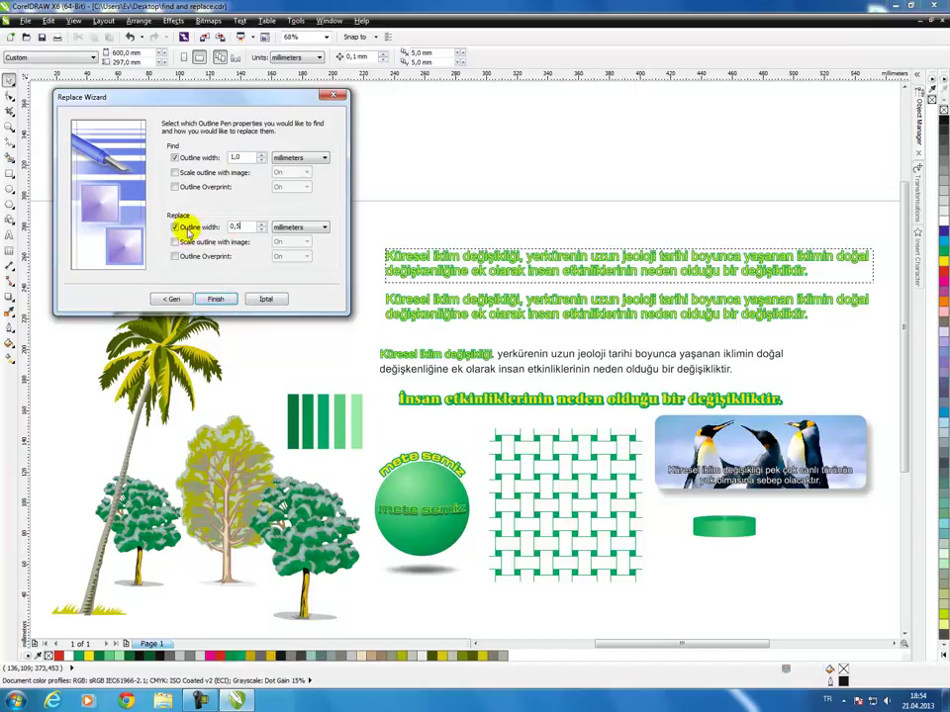
Step: Run the outline width search, replace all matching outlines, and close the find-and-replace controls
left_click(216, 301)
left_click_drag(498, 333, 219, 178)
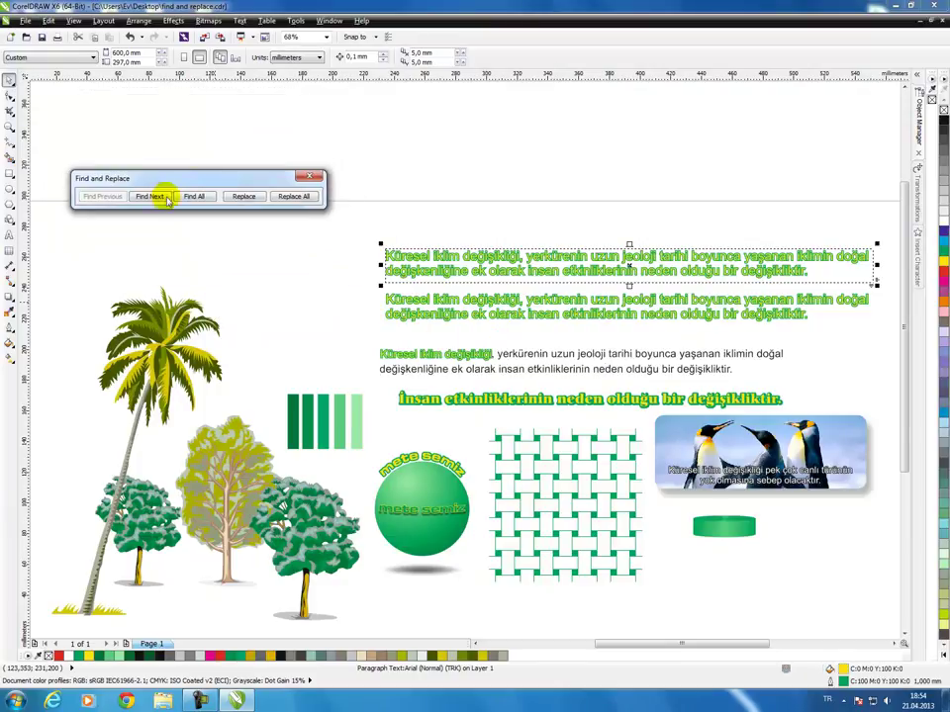
left_click(293, 196)
left_click(273, 222)
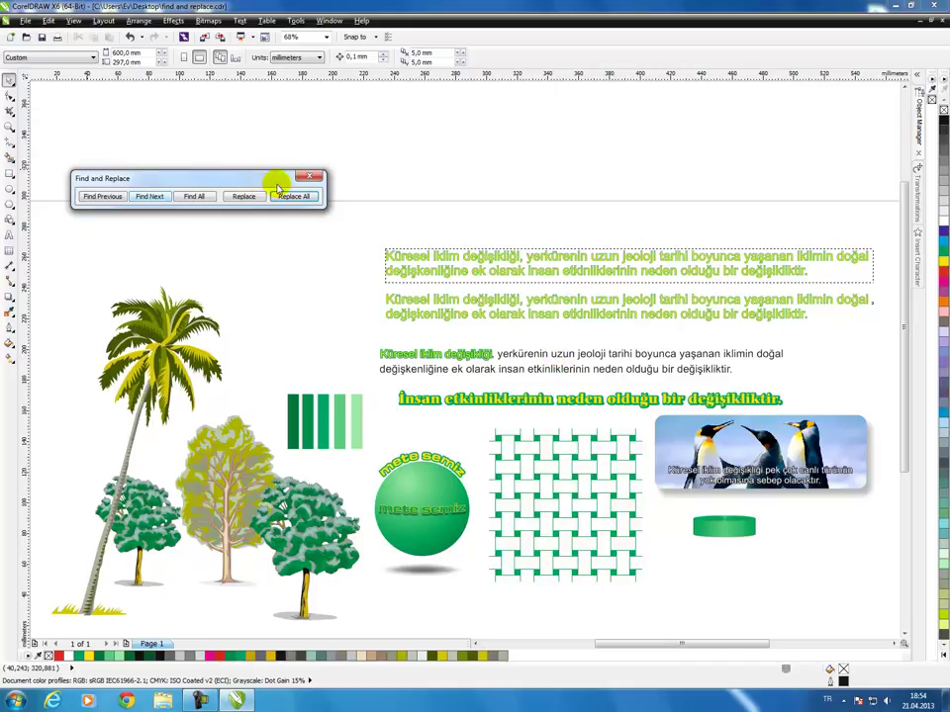
left_click(309, 177)
Step: Set up a color replacement for fills that finds yellow and replaces it with magenta
left_click(47, 20)
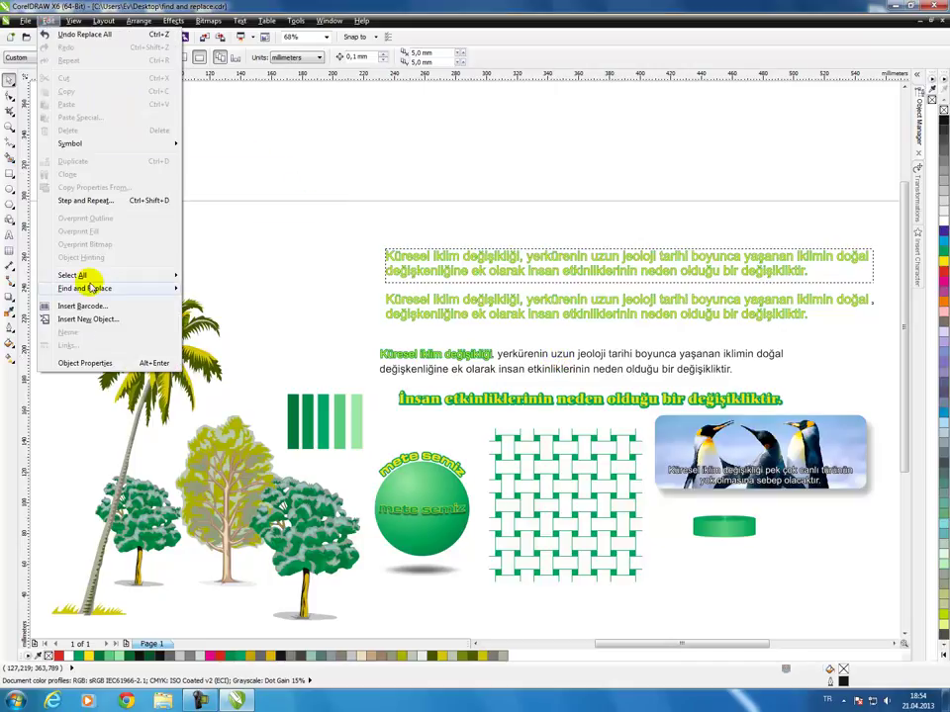
mouse_move(91, 290)
left_click(237, 302)
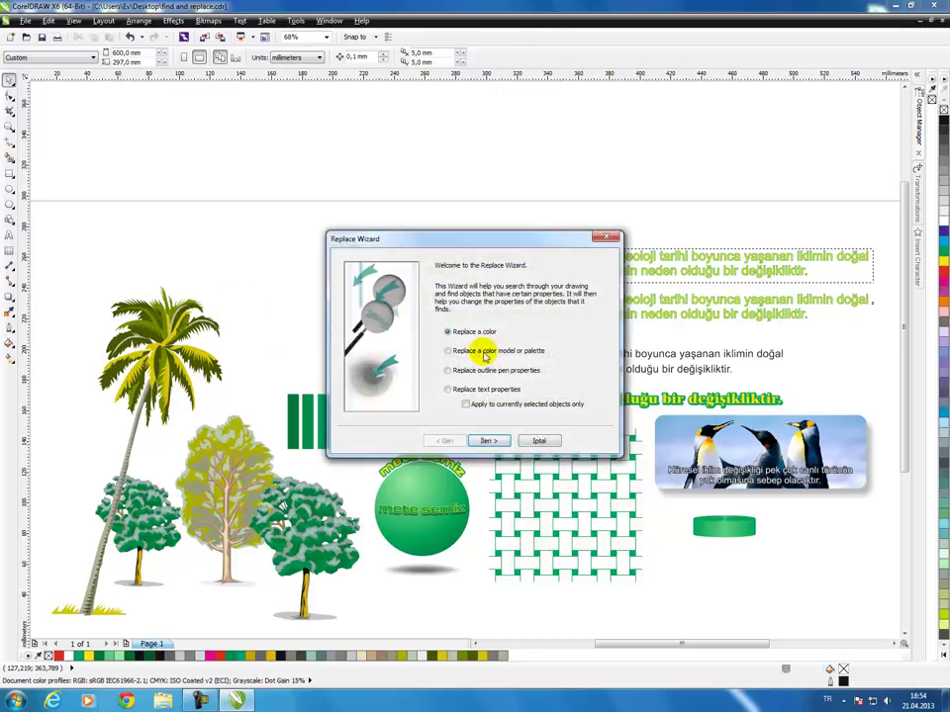
left_click(490, 442)
left_click_drag(528, 240, 258, 132)
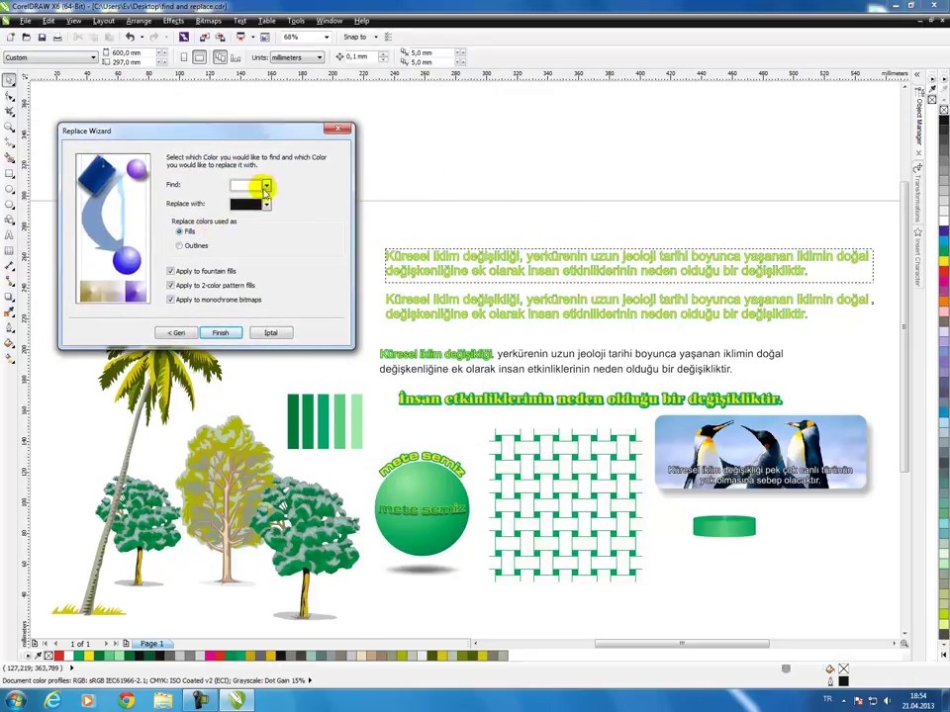
left_click(264, 185)
left_click(254, 206)
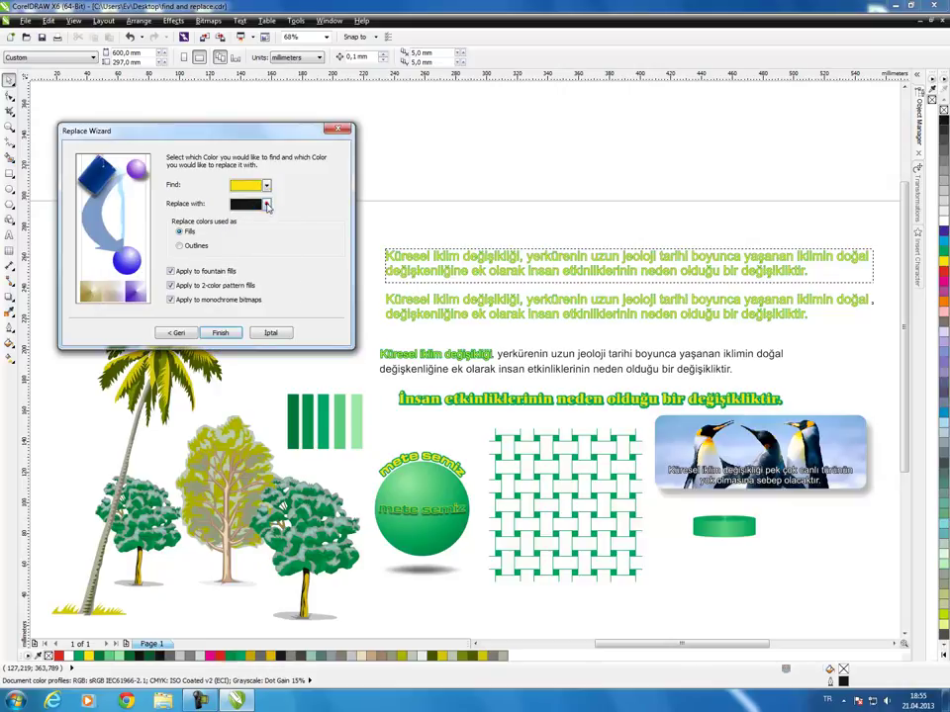
left_click(267, 205)
left_click(207, 180)
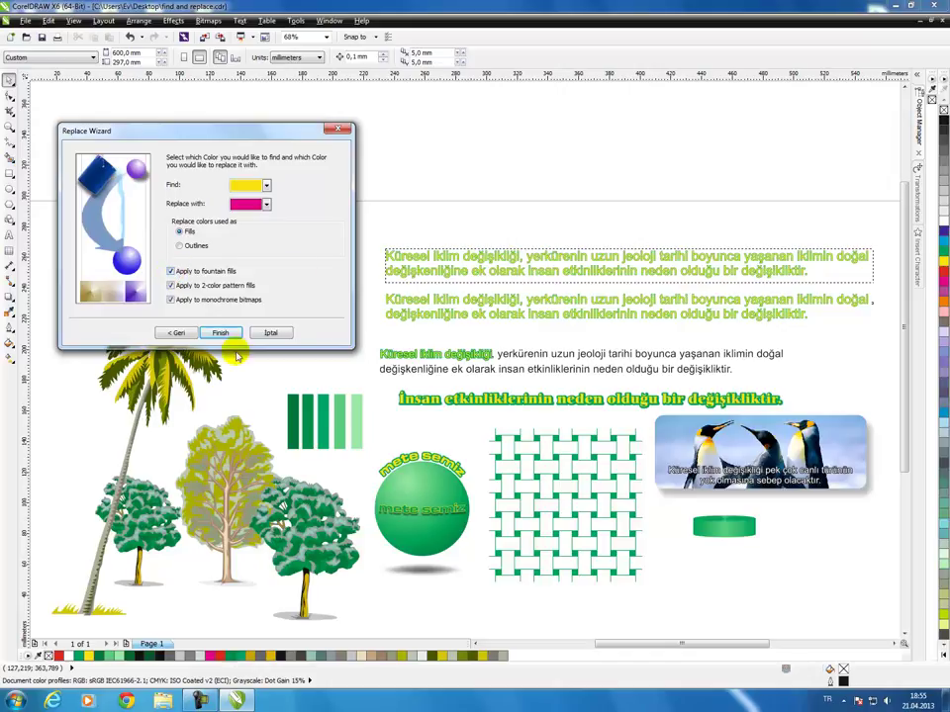
Step: Run the yellow fill search, replace all matches with magenta, and close the find-and-replace controls
left_click(220, 332)
left_click_drag(542, 339, 262, 248)
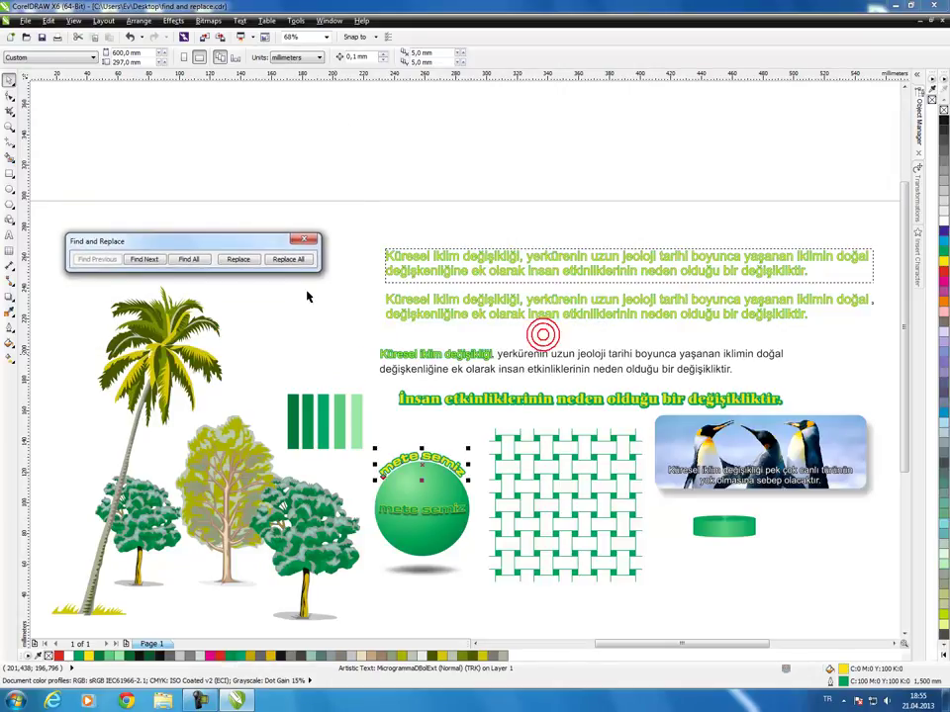
left_click(287, 261)
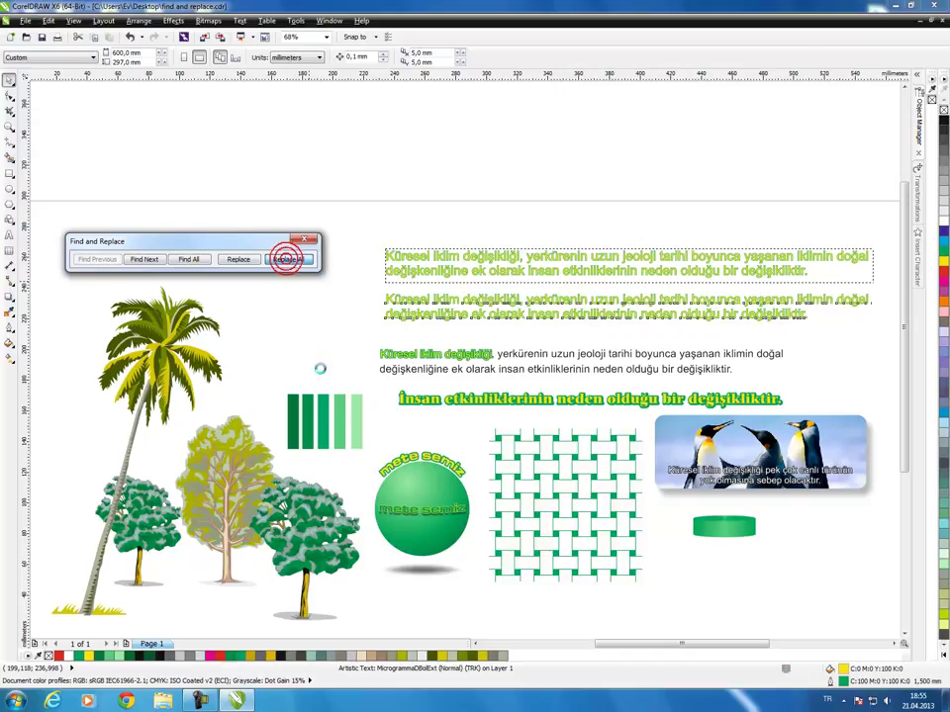
left_click(270, 285)
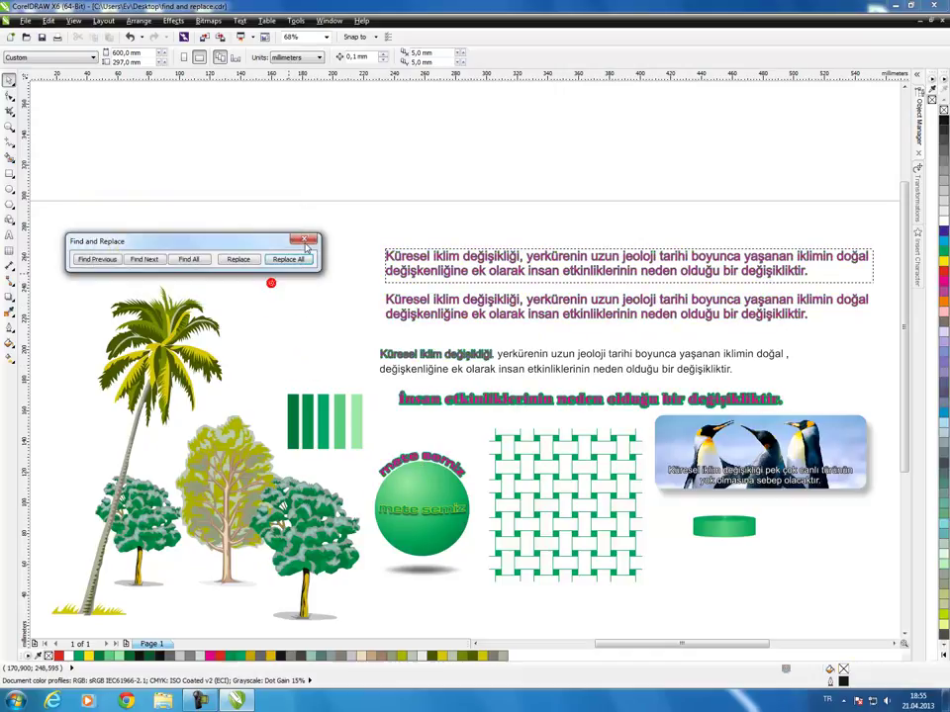
left_click(310, 239)
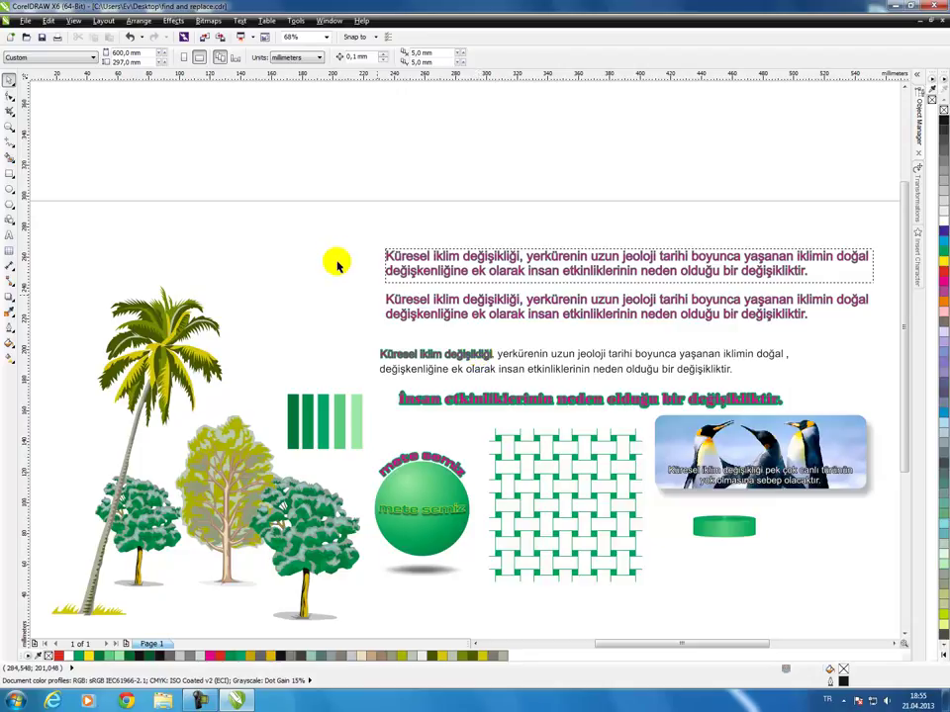
Step: Set up a text properties replacement across the drawing that finds Arial text with Normal weight at 24 points
left_click(25, 21)
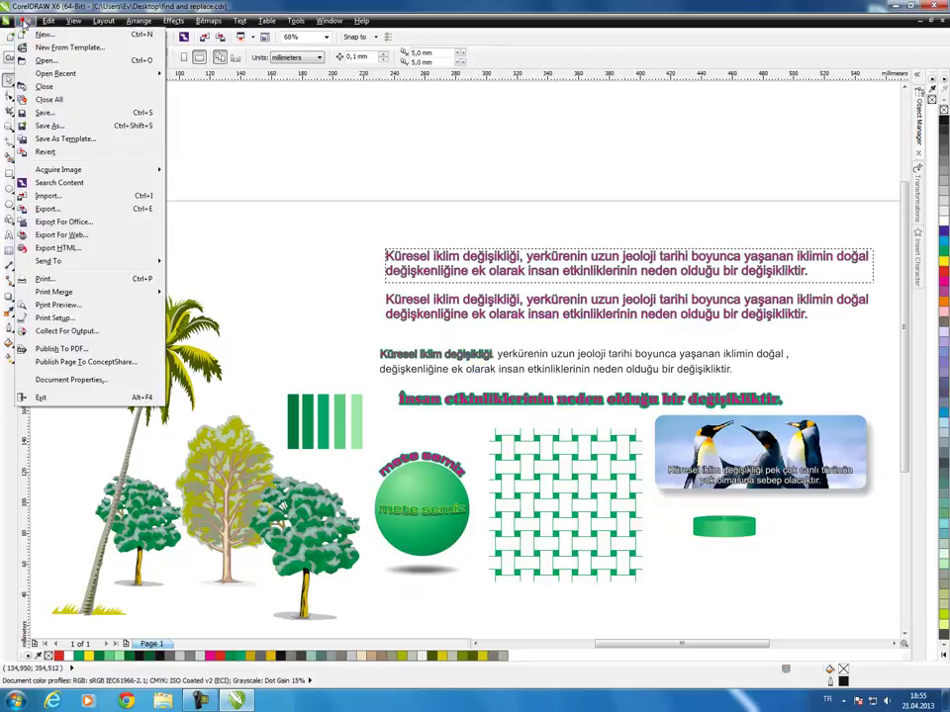
mouse_move(48, 21)
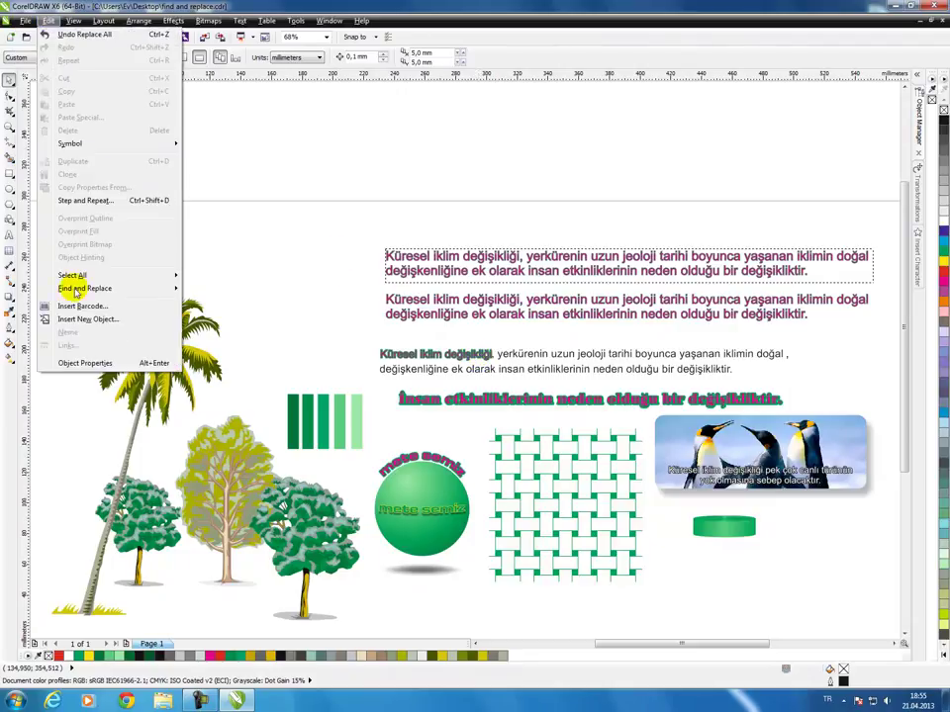
left_click(74, 287)
left_click(240, 303)
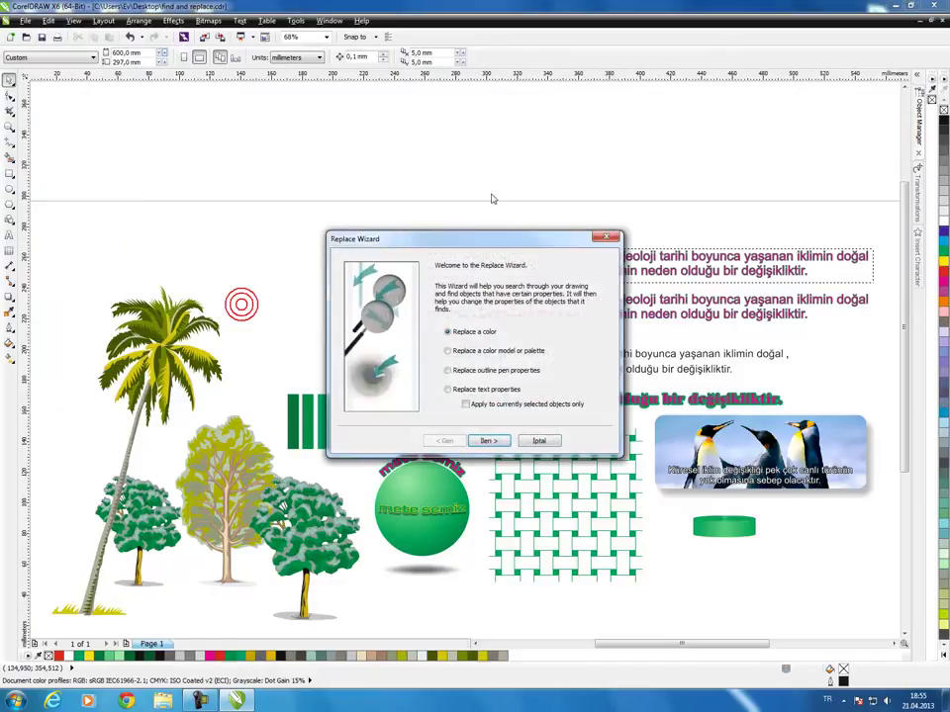
left_click_drag(479, 239, 179, 121)
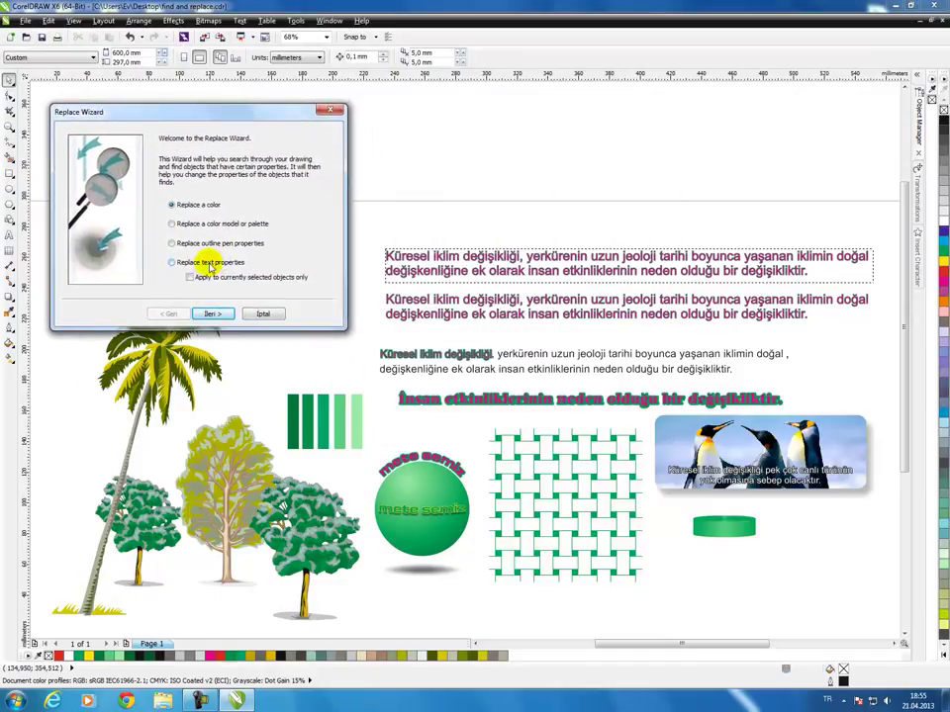
left_click(265, 261)
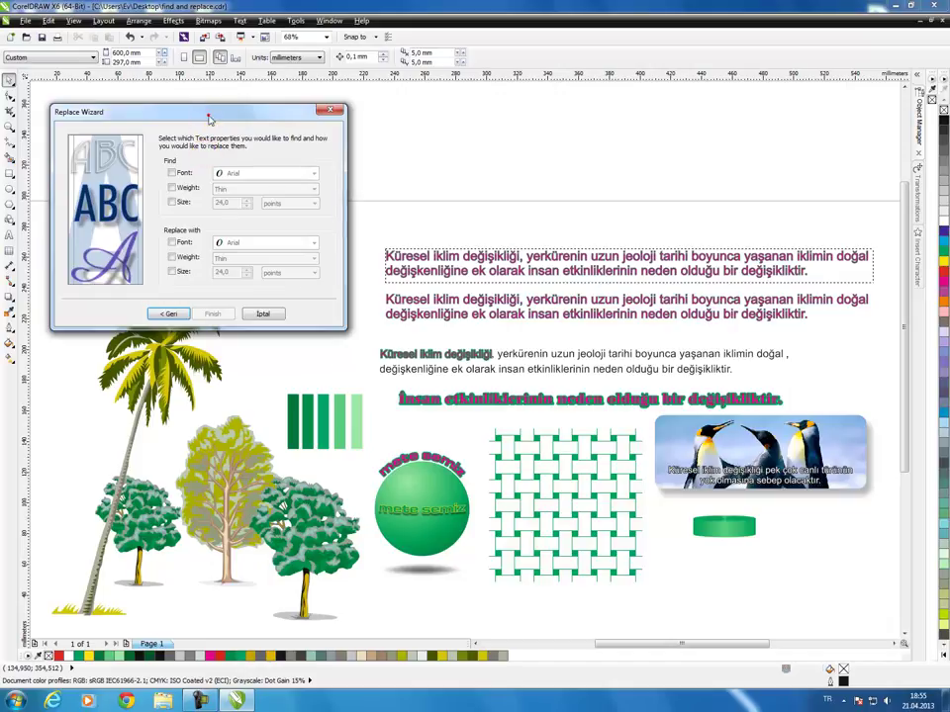
left_click_drag(210, 115, 195, 105)
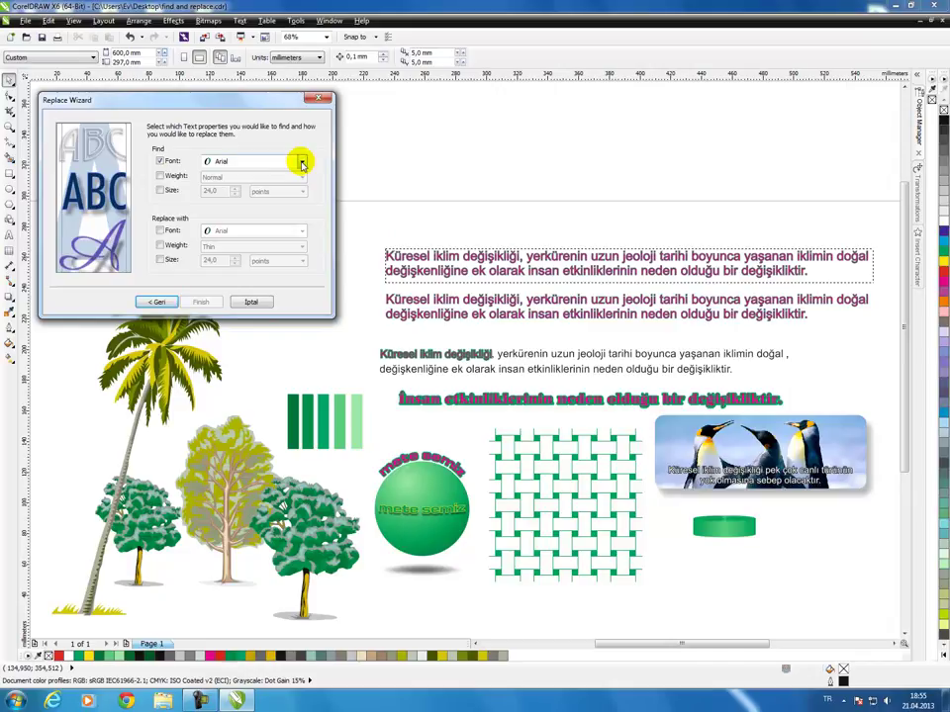
left_click(159, 175)
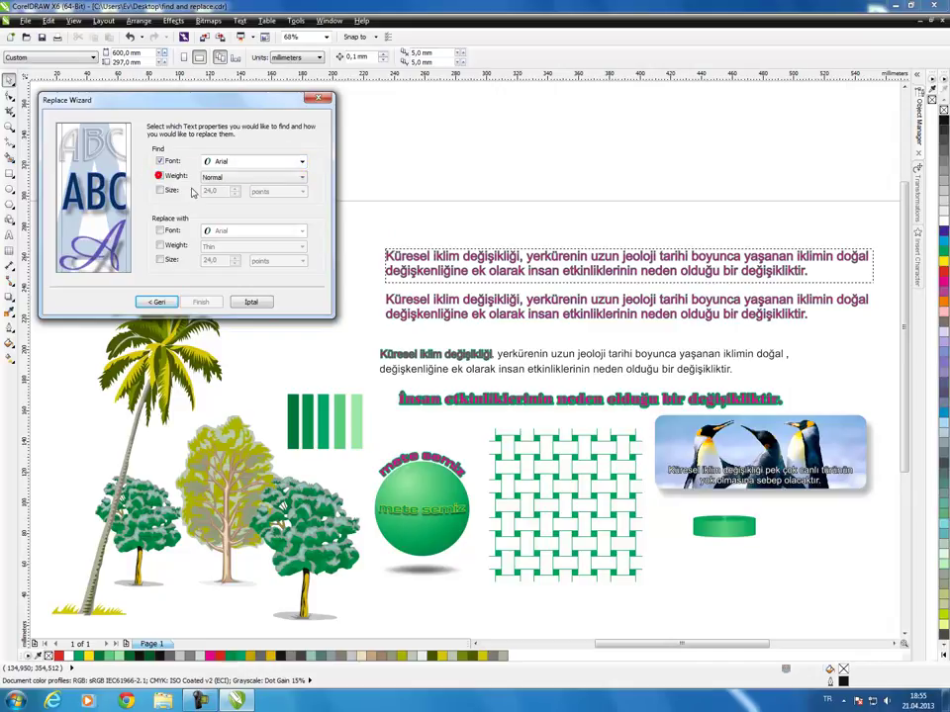
left_click(304, 178)
left_click(159, 190)
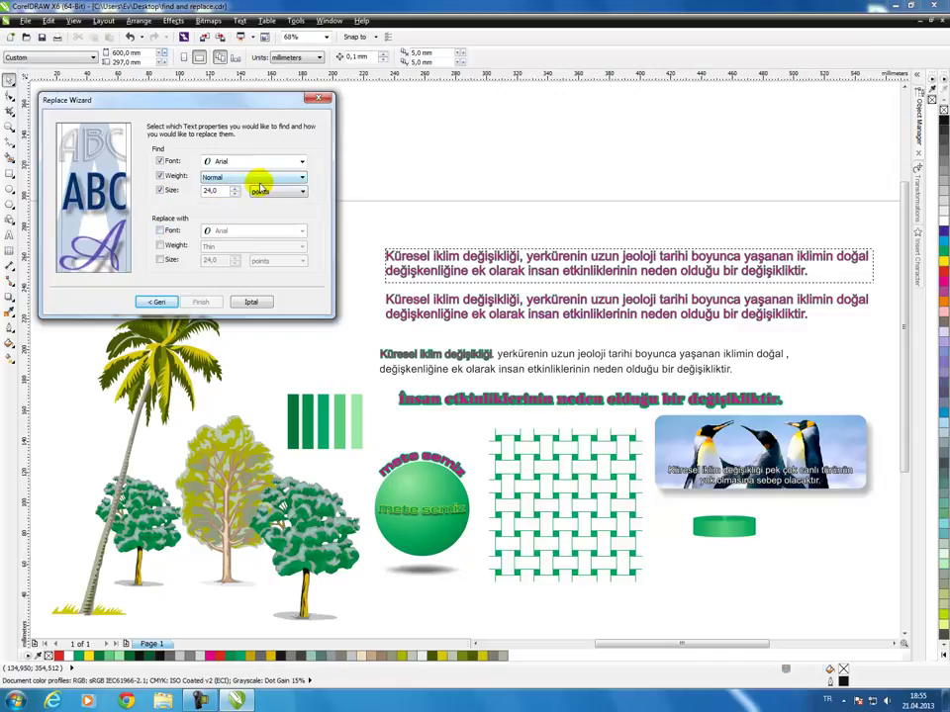
Step: Set the replacement text properties to Arial Narrow, Bold weight and 12 points, and finish the wizard
left_click(159, 231)
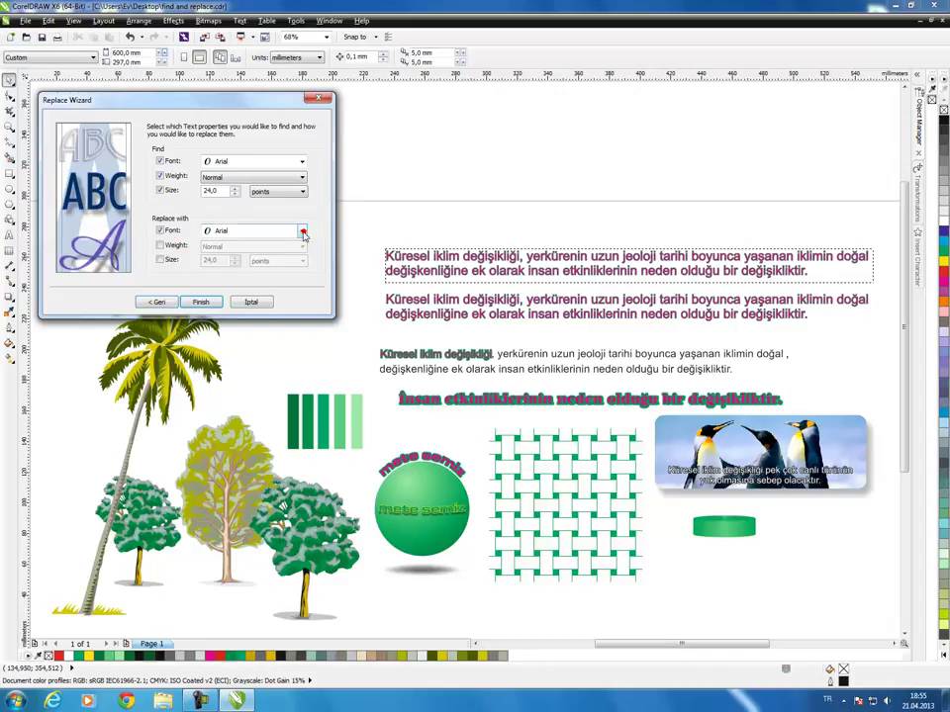
left_click(301, 233)
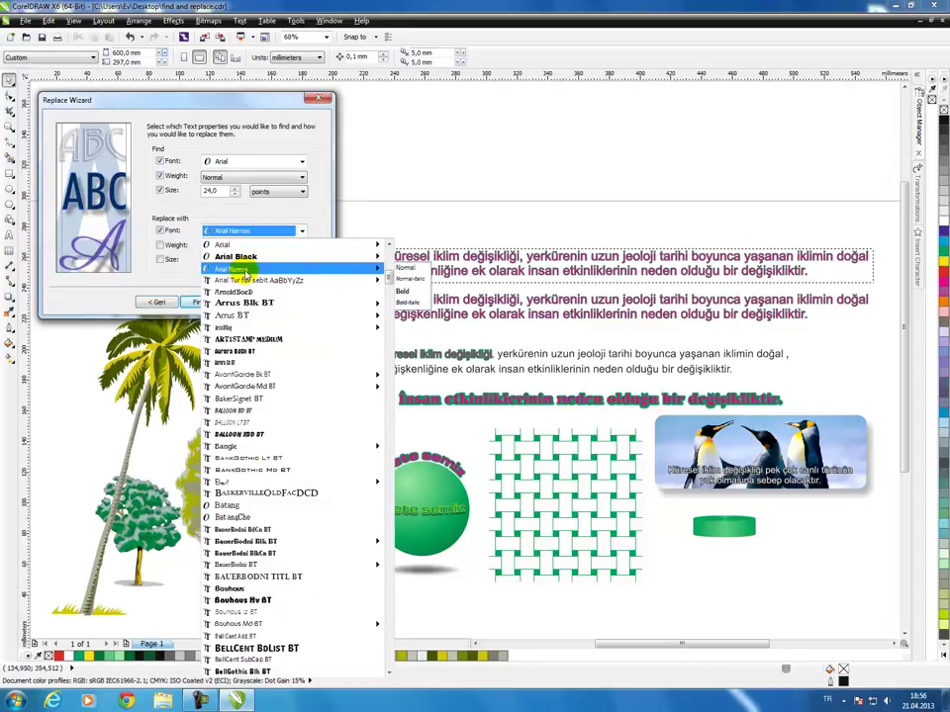
left_click(245, 274)
left_click(160, 245)
left_click(300, 246)
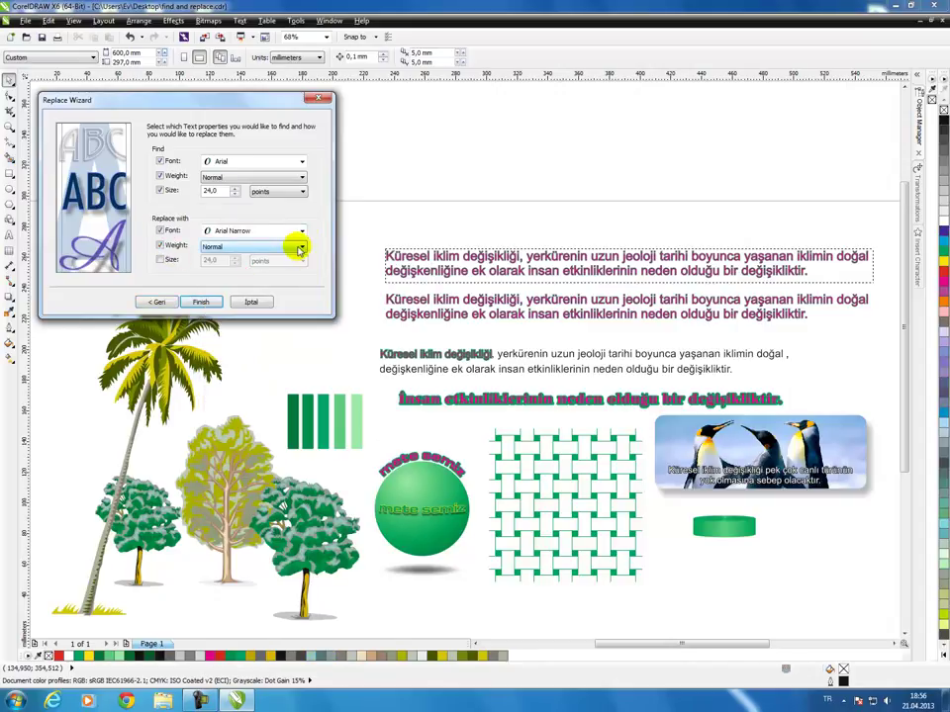
left_click(238, 273)
left_click(159, 259)
double_click(220, 260)
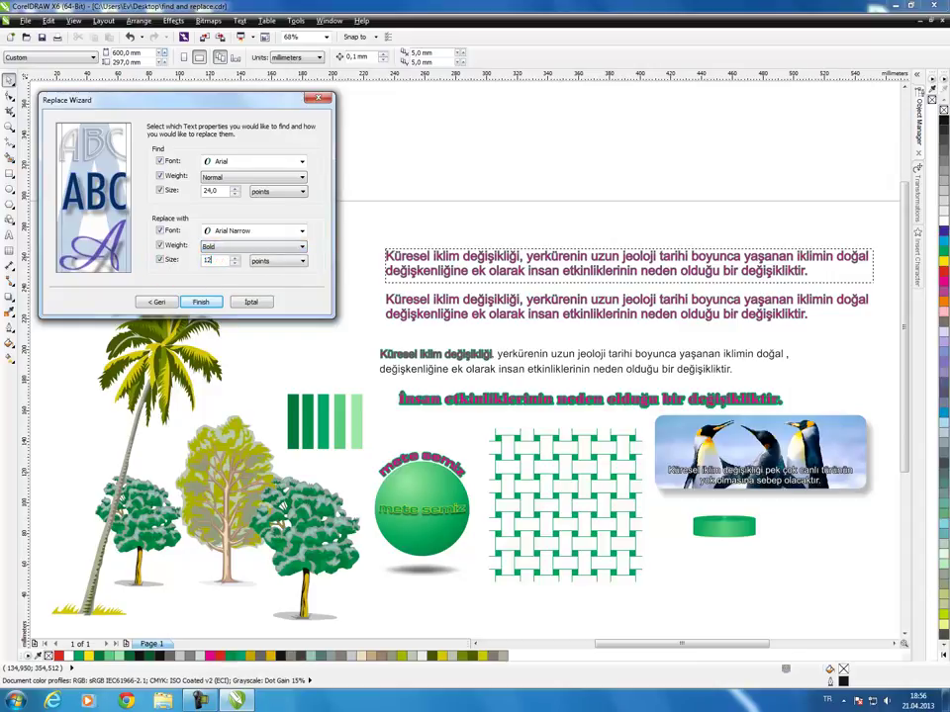
left_click(204, 304)
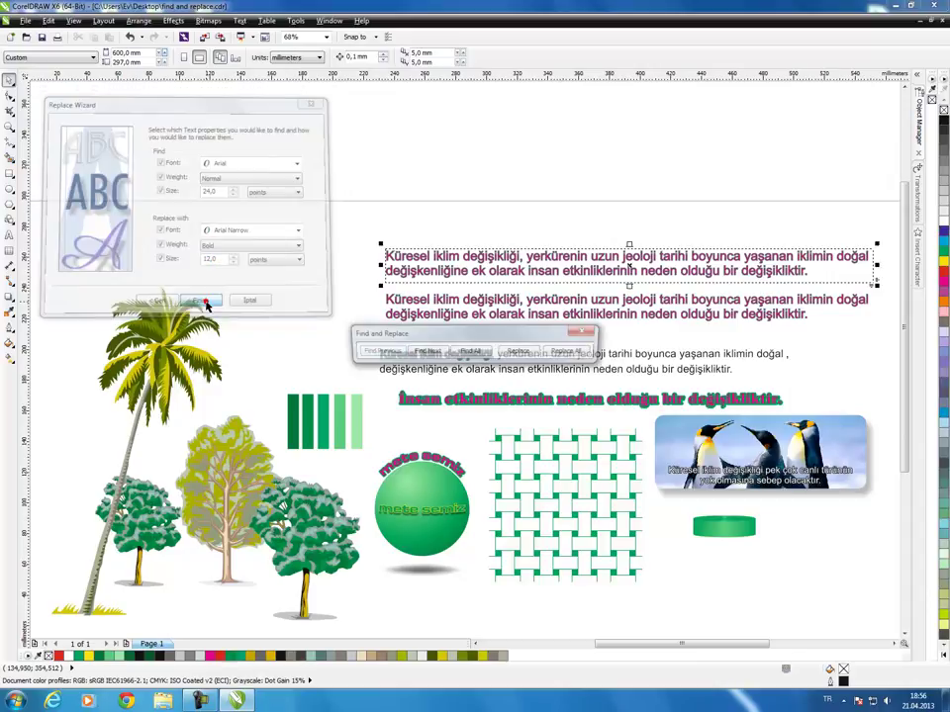
Step: Replace the properties of the matching text objects one by one, and close the find-and-replace controls
left_click_drag(471, 332, 135, 211)
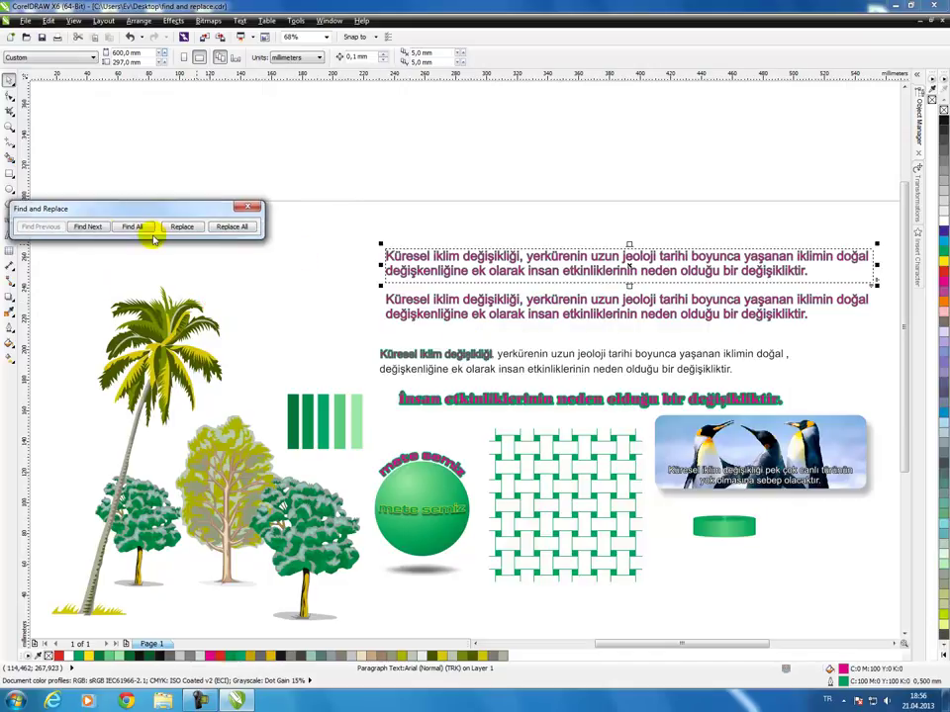
left_click(189, 227)
left_click(192, 227)
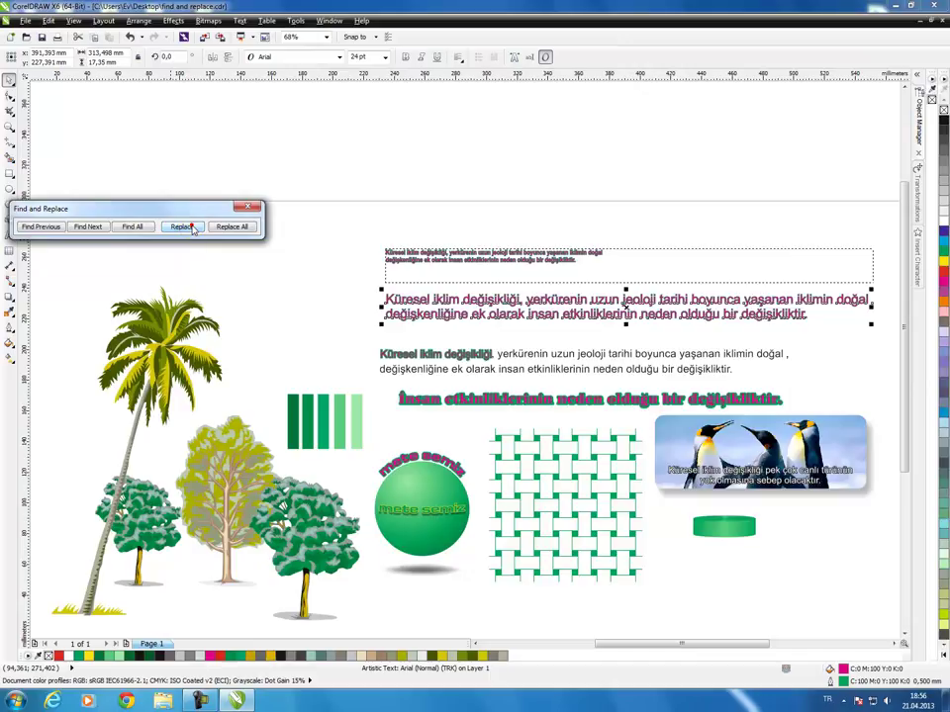
left_click(193, 228)
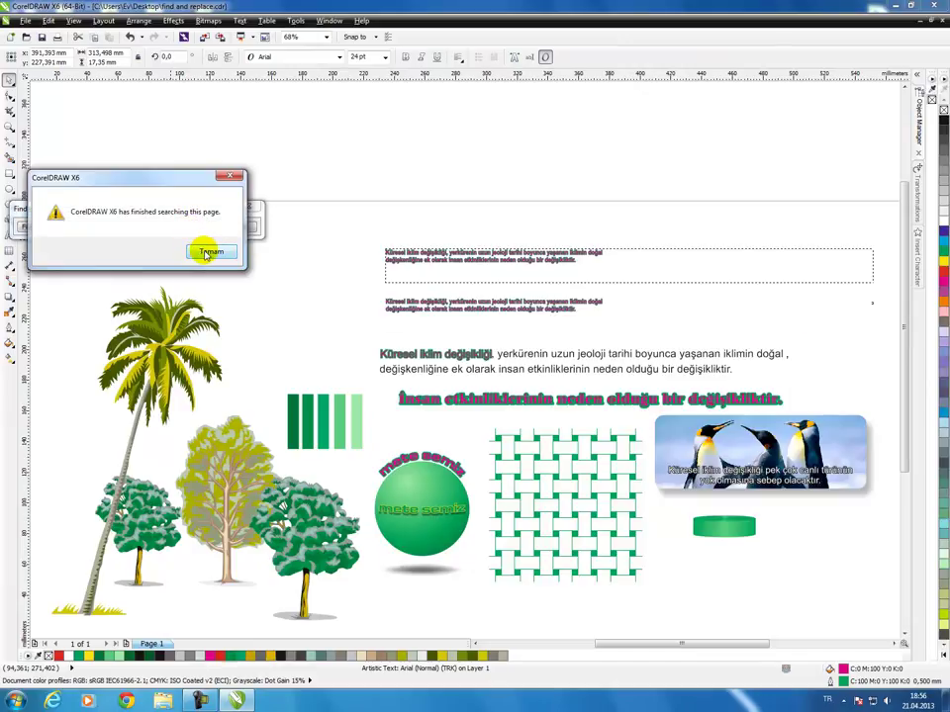
left_click(211, 252)
left_click(247, 206)
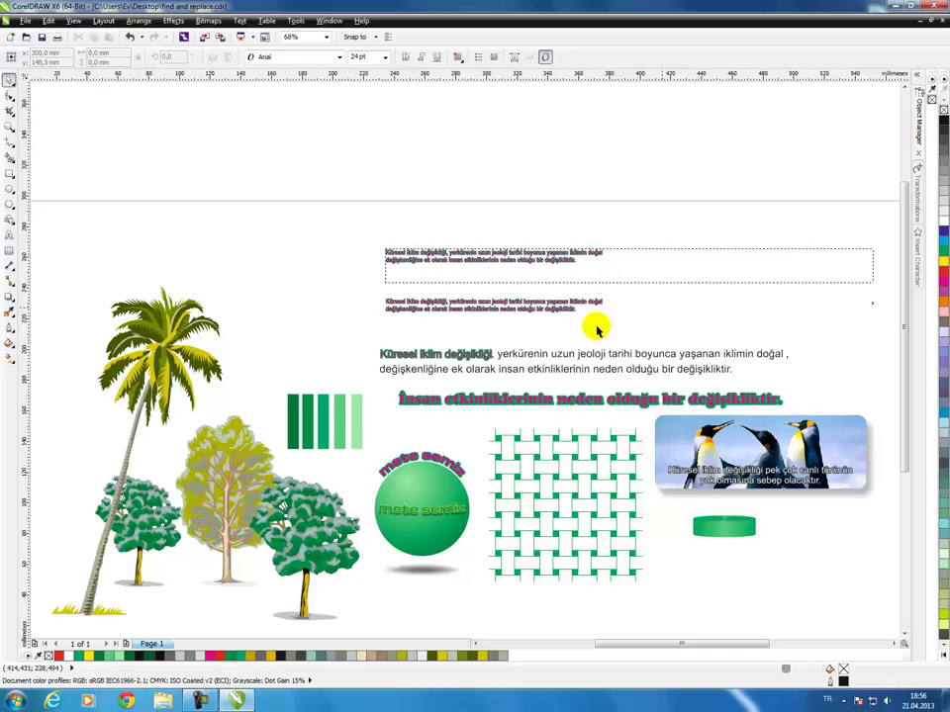
Step: Check the font and size of the black two-line text and the decorative heading below it, then deselect
left_click(562, 361)
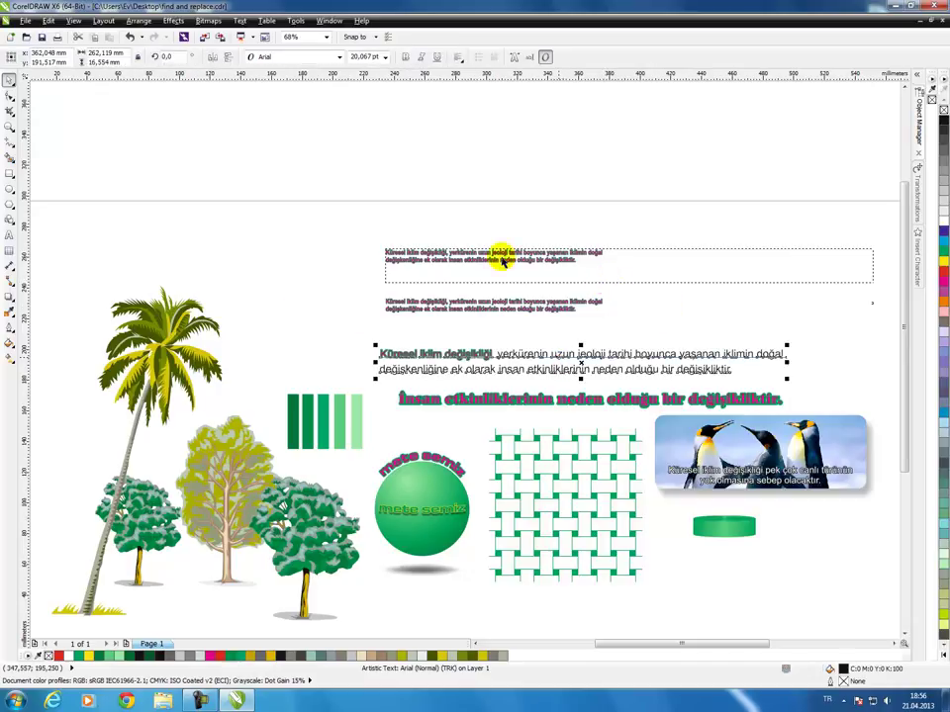
left_click(366, 57)
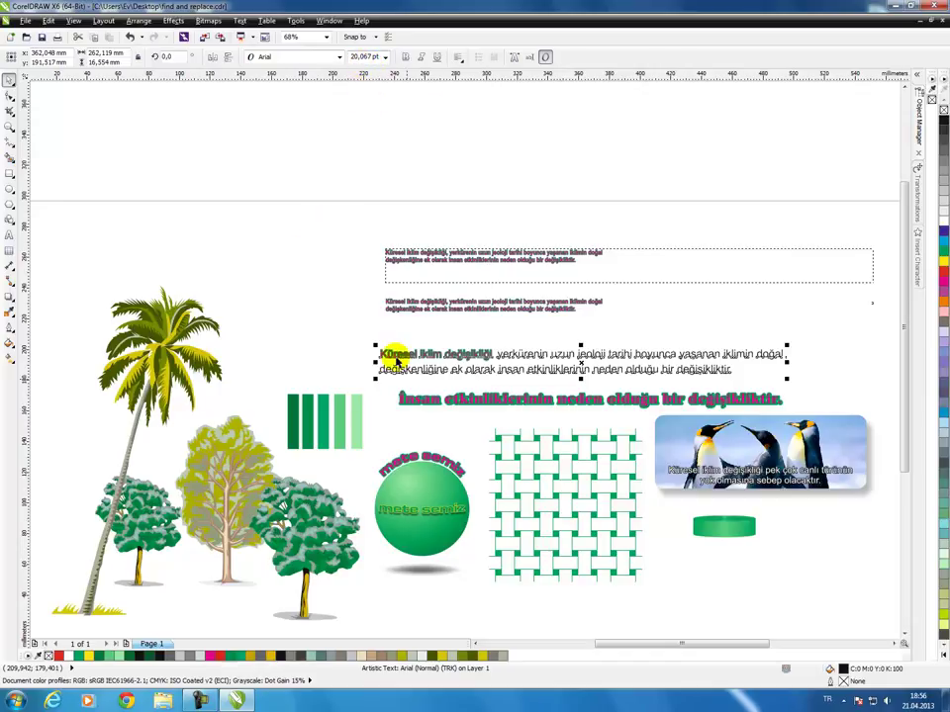
left_click(450, 400)
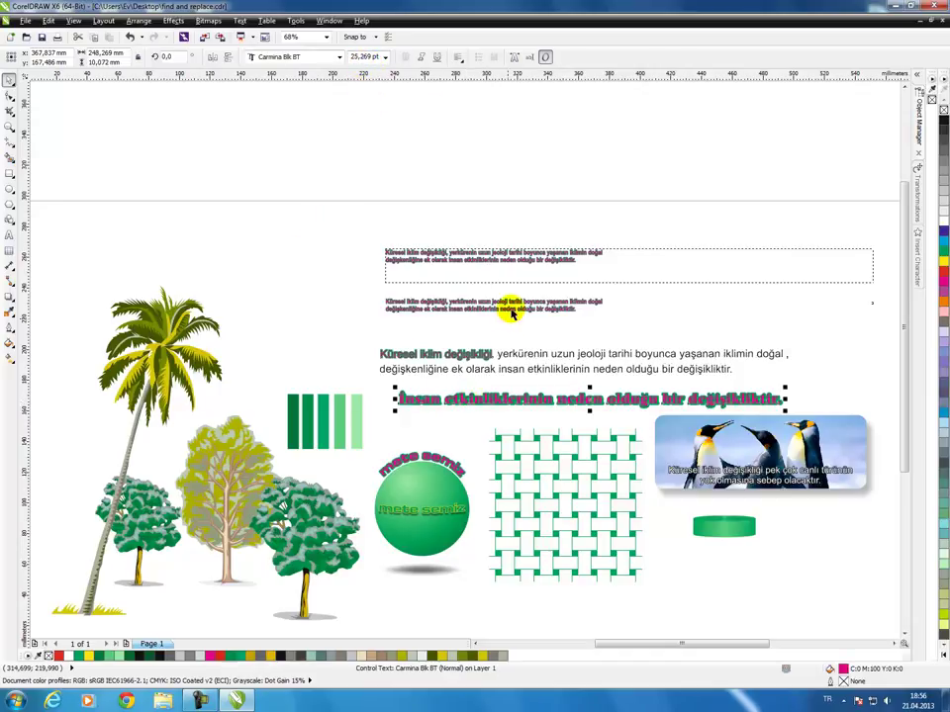
left_click(343, 282)
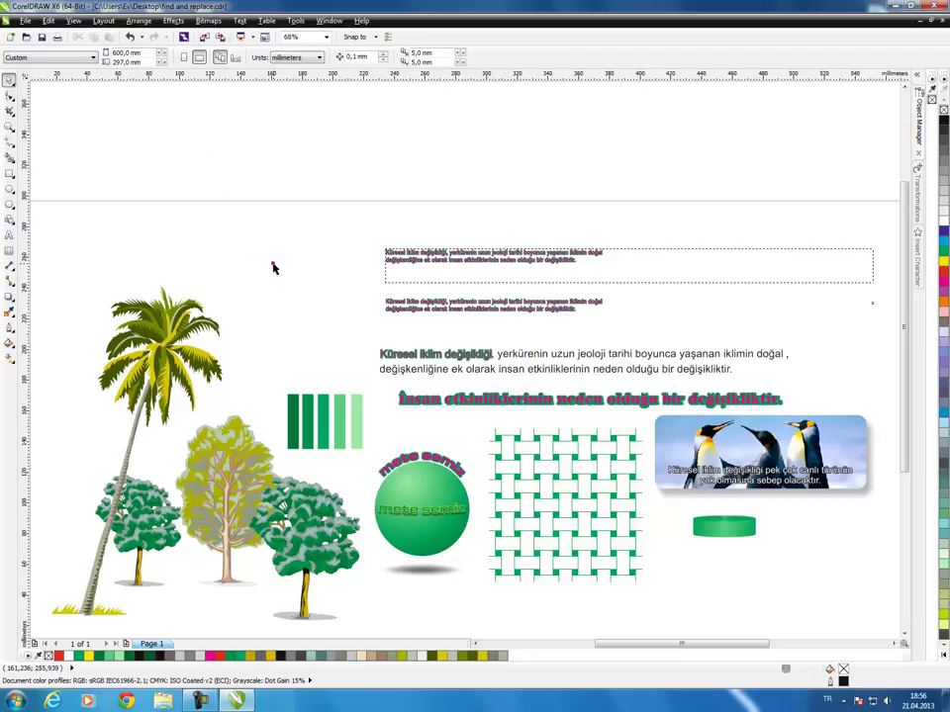
left_click(48, 20)
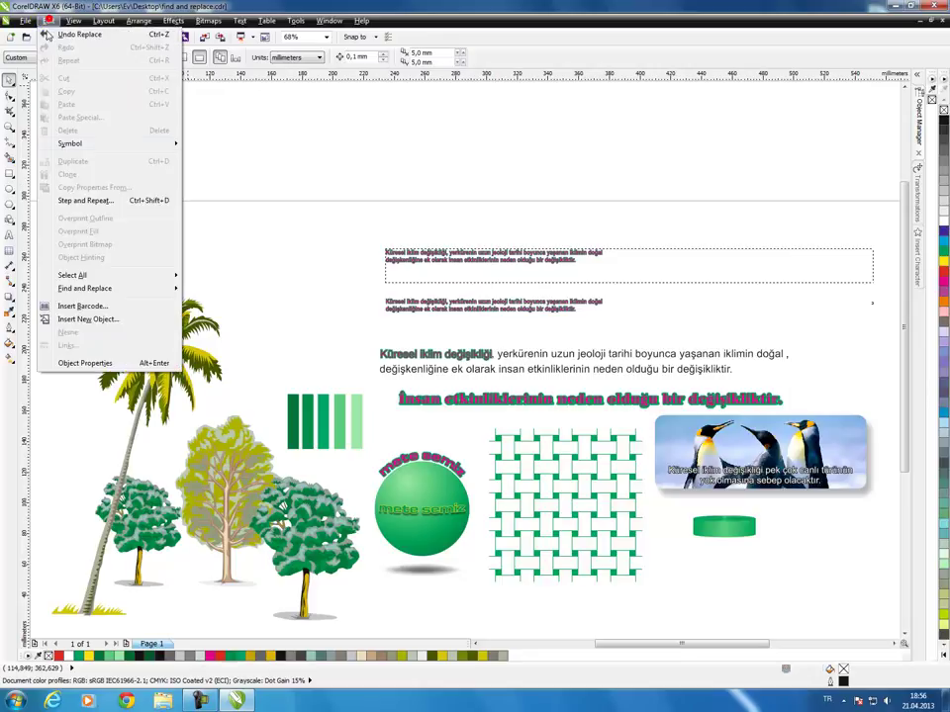
mouse_move(84, 288)
left_click(218, 302)
left_click_drag(516, 238, 409, 125)
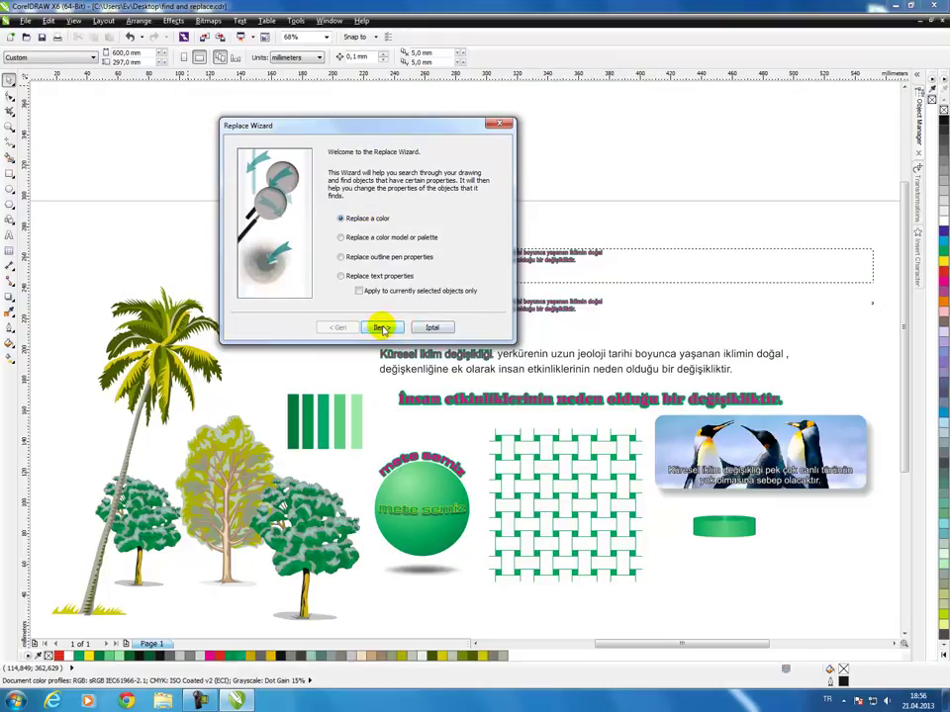
left_click_drag(365, 127, 202, 112)
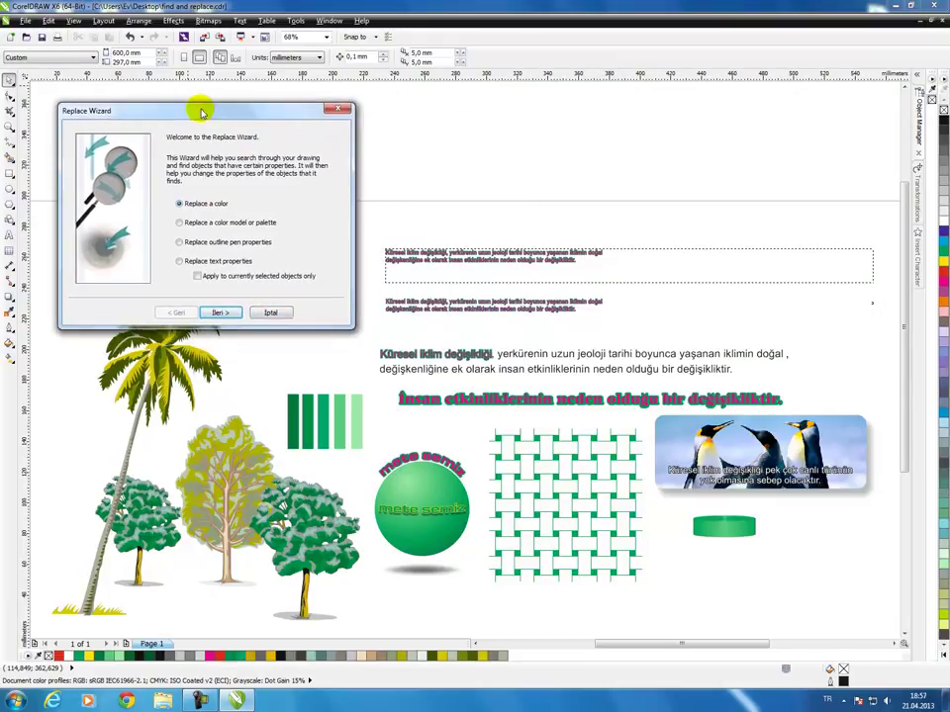
left_click(272, 313)
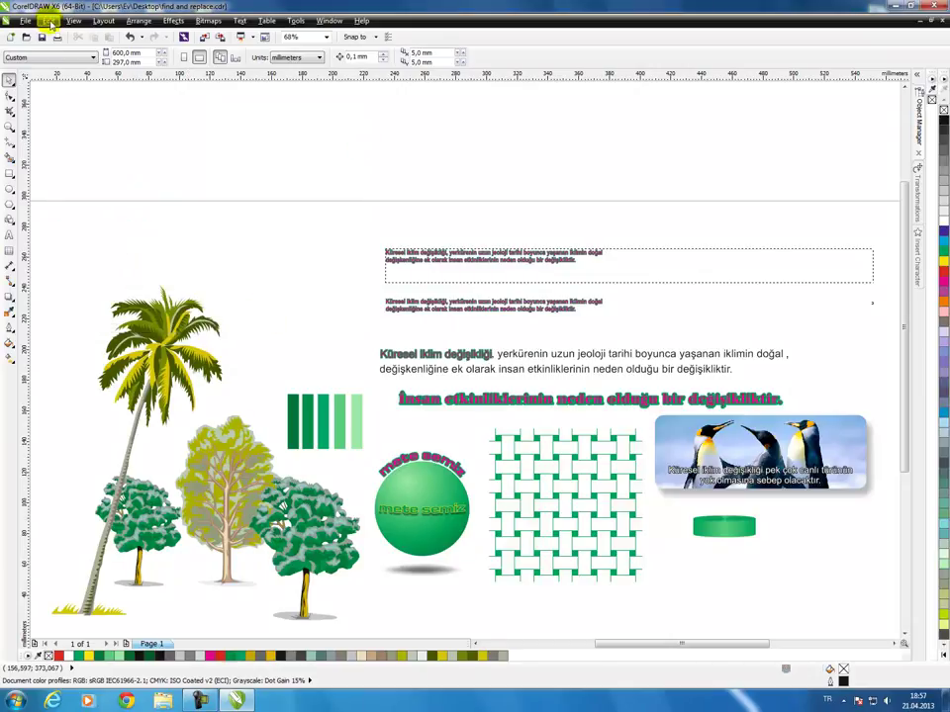
left_click(48, 21)
mouse_move(129, 287)
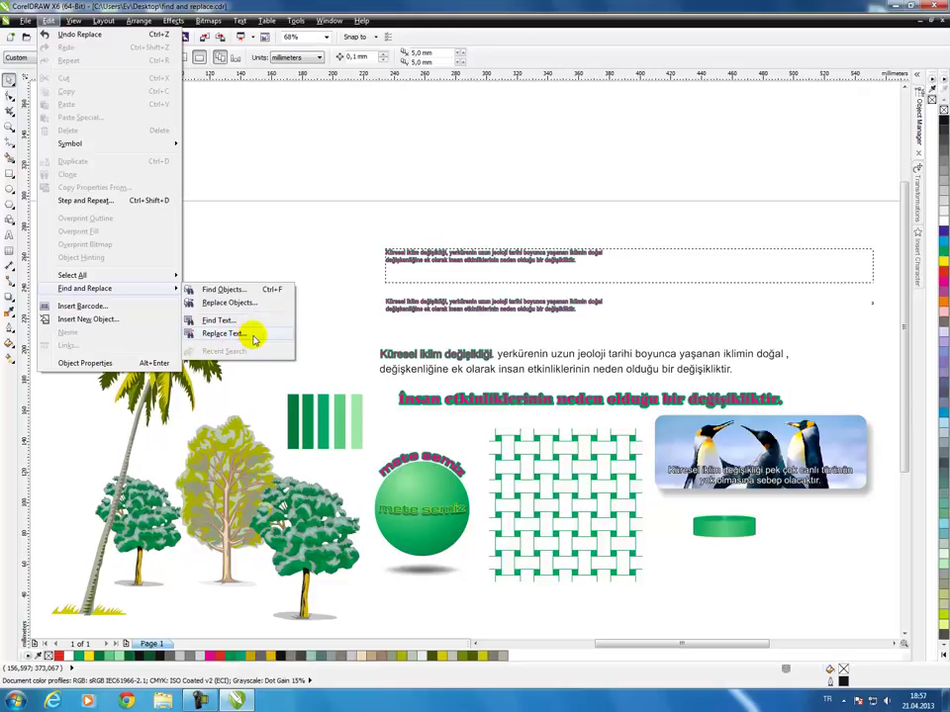
left_click(307, 299)
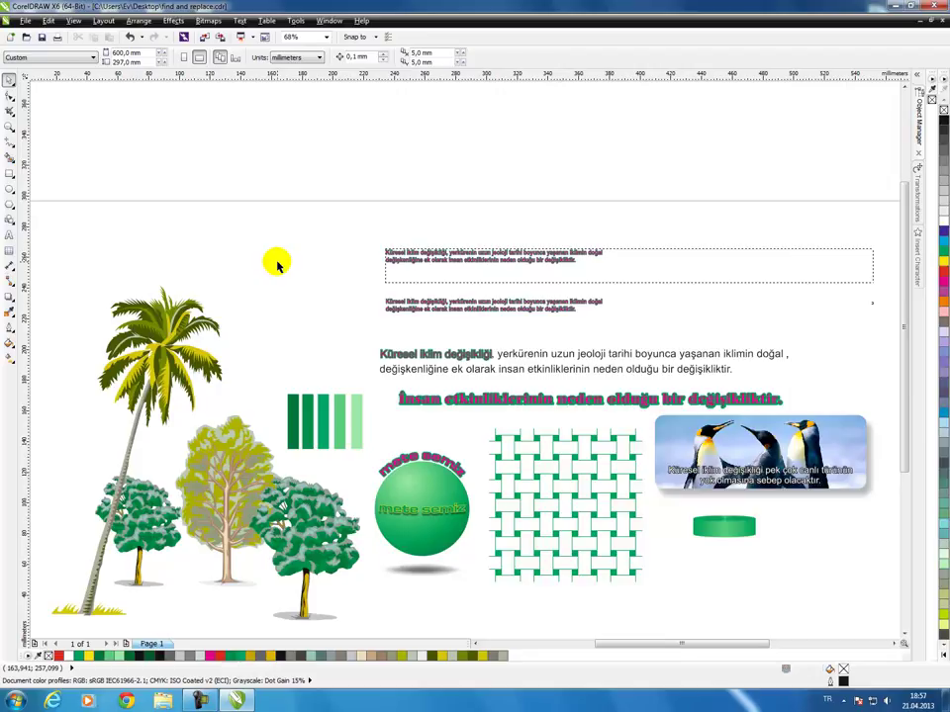
left_click_drag(903, 420, 903, 435)
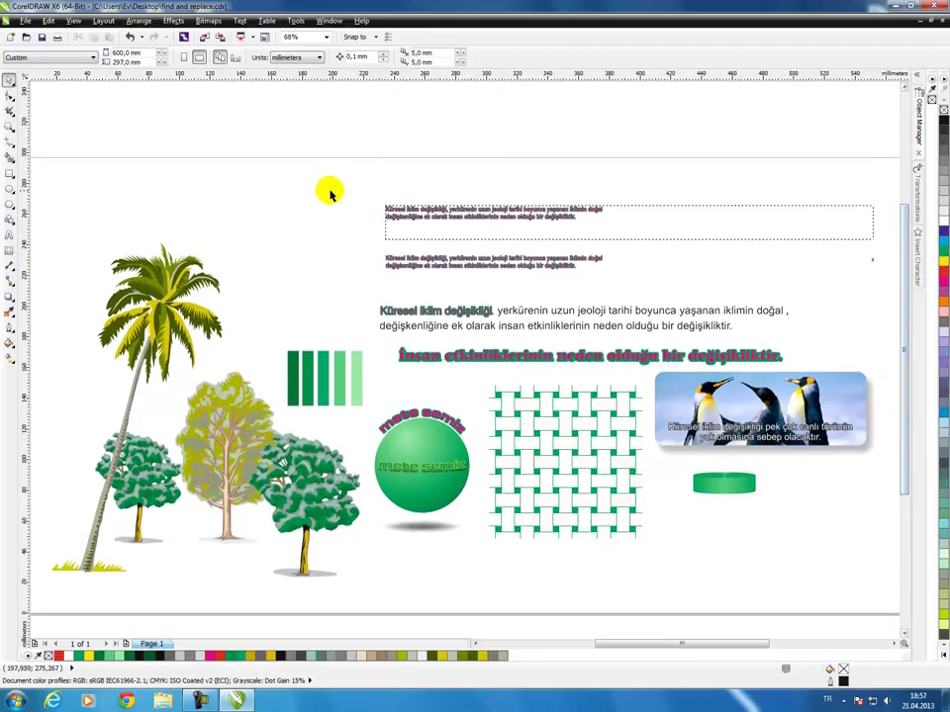